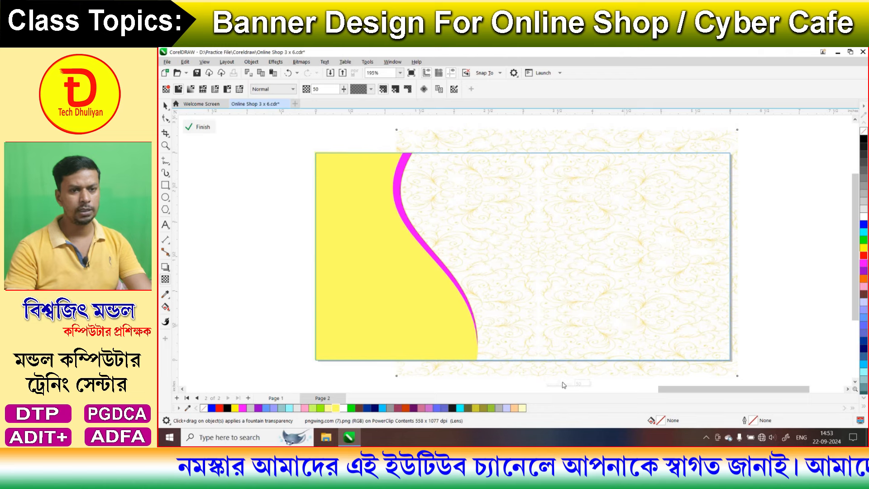
Set the floral pattern's transparency to 72 and finish editing the PowerClip contents
drag(559, 384, 565, 388)
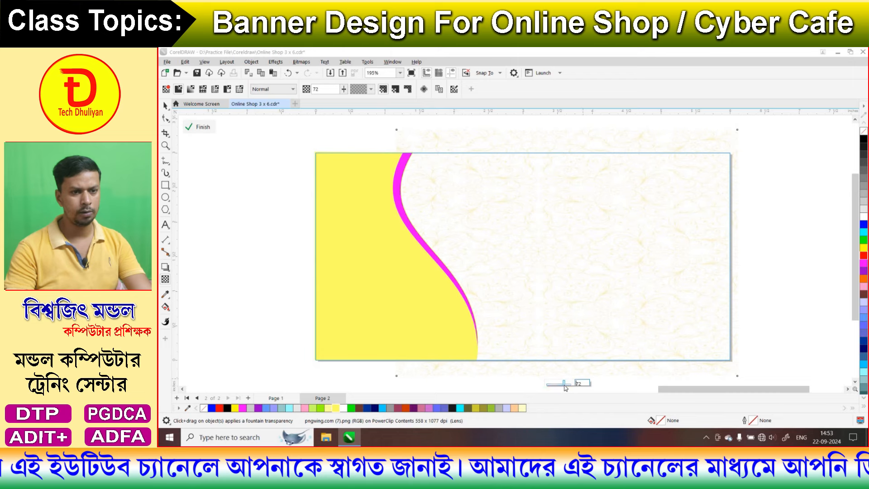
click(196, 128)
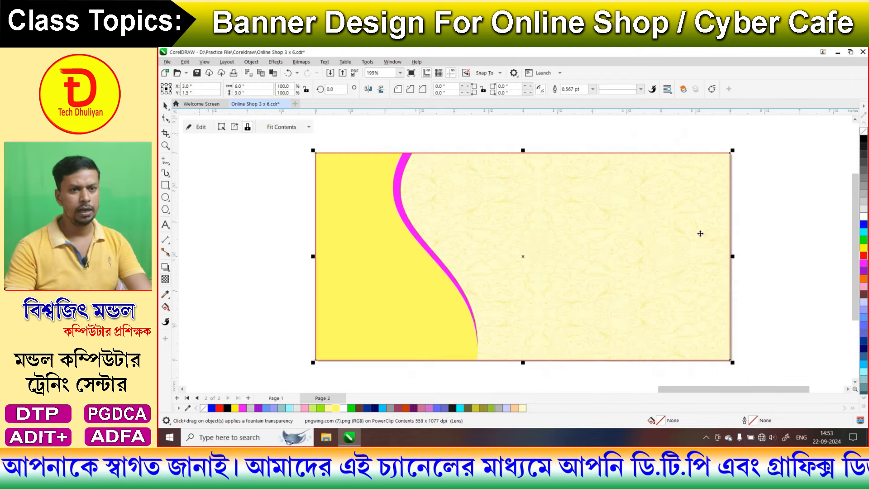
click(250, 208)
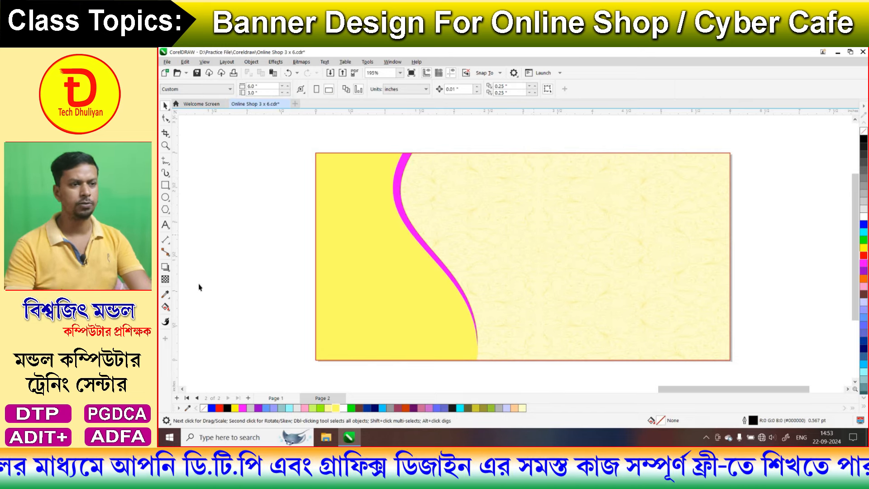
Draw a rectangle about 0.93 by 0.23 inches in the upper left of the banner's yellow area
key(F6)
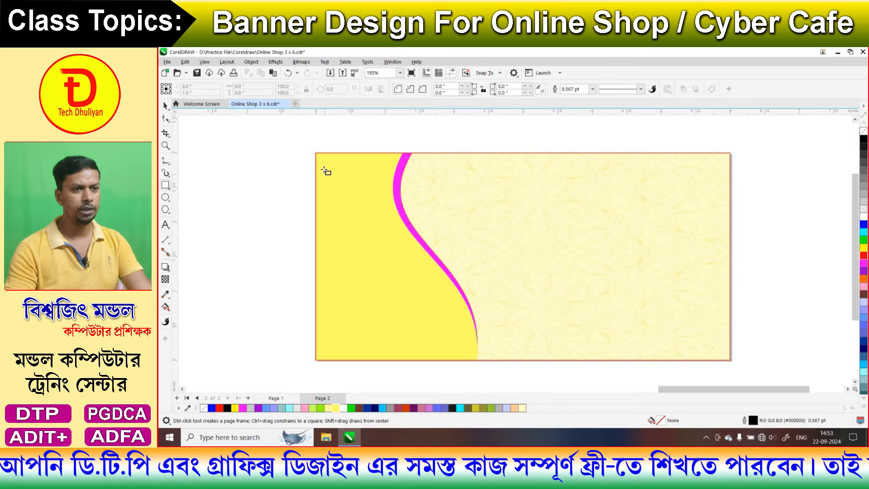
drag(323, 169, 388, 186)
click(164, 106)
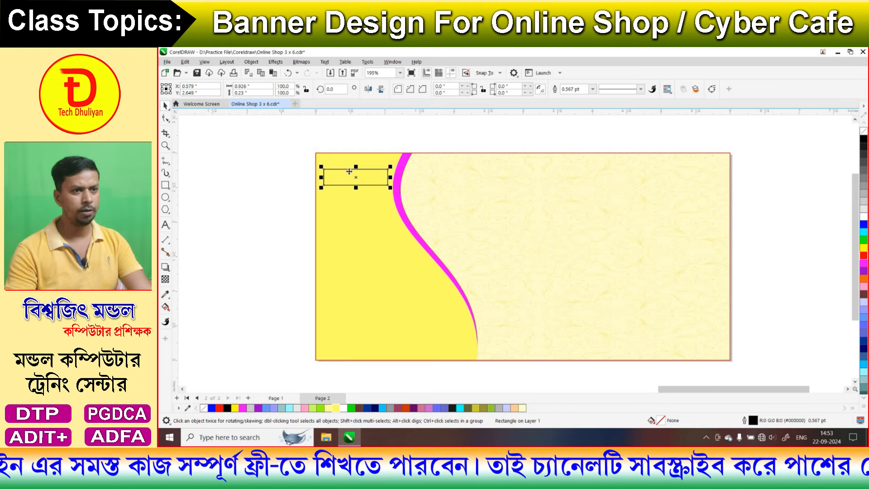
Round the rectangle's two right corners to a radius of 0.115 inches, forming a semicircular end
scroll(328, 168, up, 3)
scroll(327, 169, up, 2)
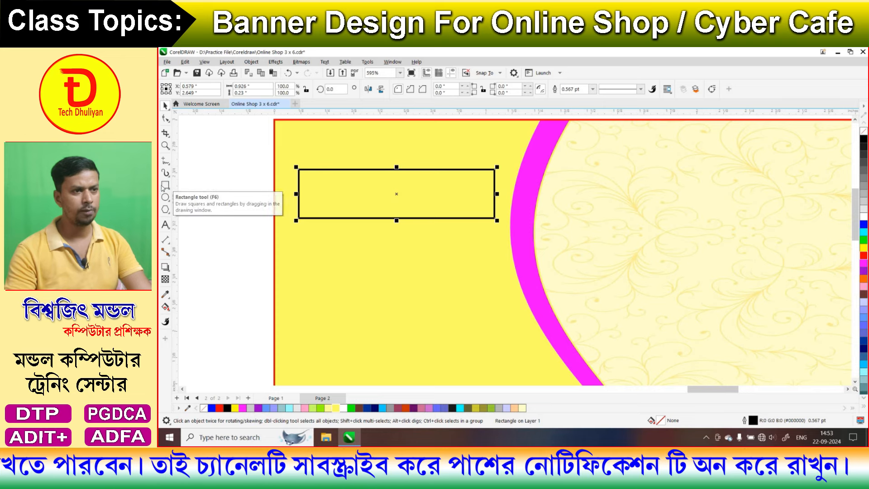
click(164, 118)
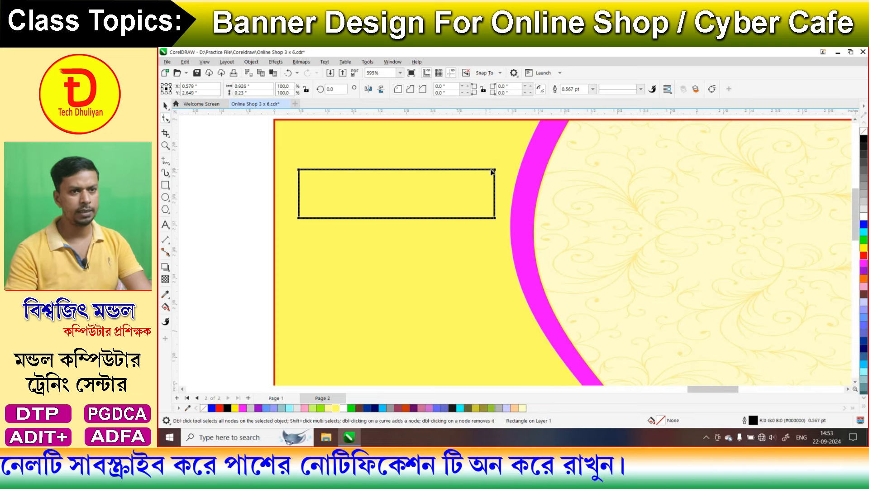
drag(493, 171, 495, 171)
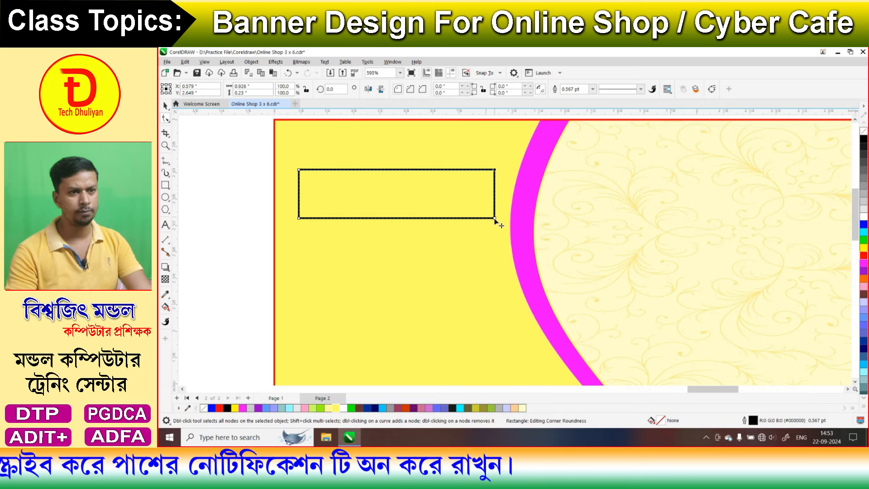
drag(495, 219, 468, 218)
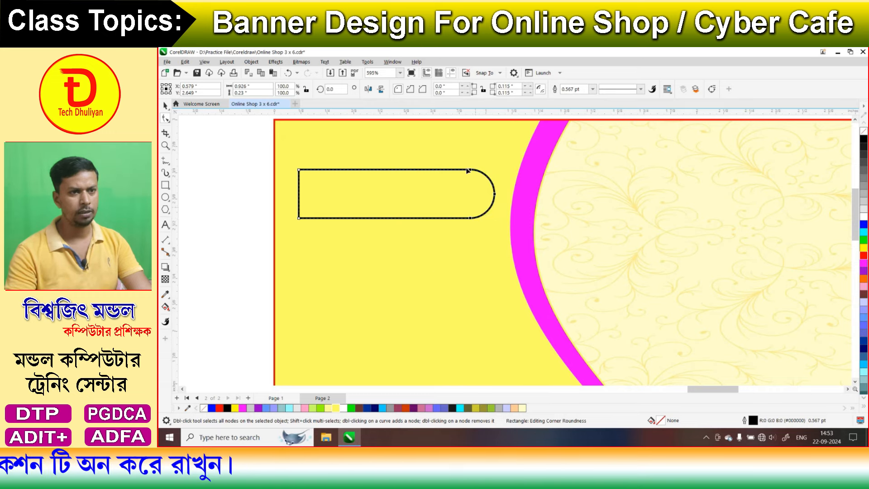
Widen the rounded bar to about 0.95 inches and move it right so its end overlaps the magenta curve
click(166, 106)
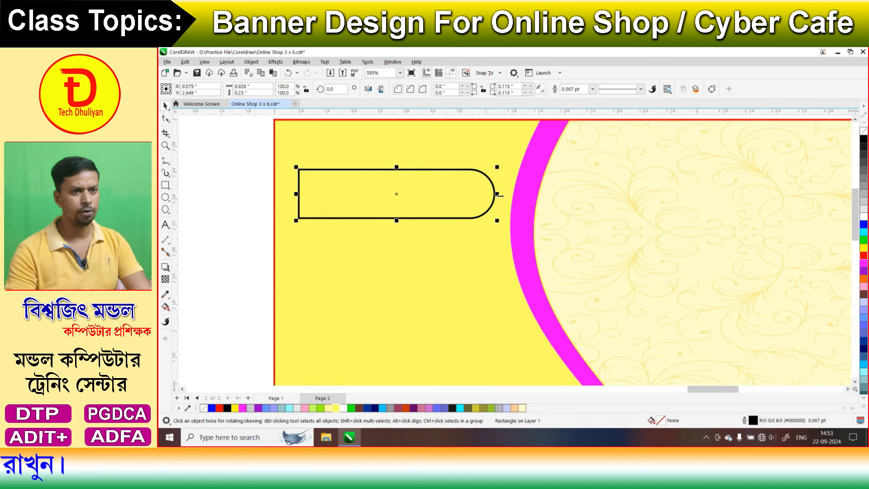
drag(490, 198, 523, 195)
drag(466, 200, 477, 199)
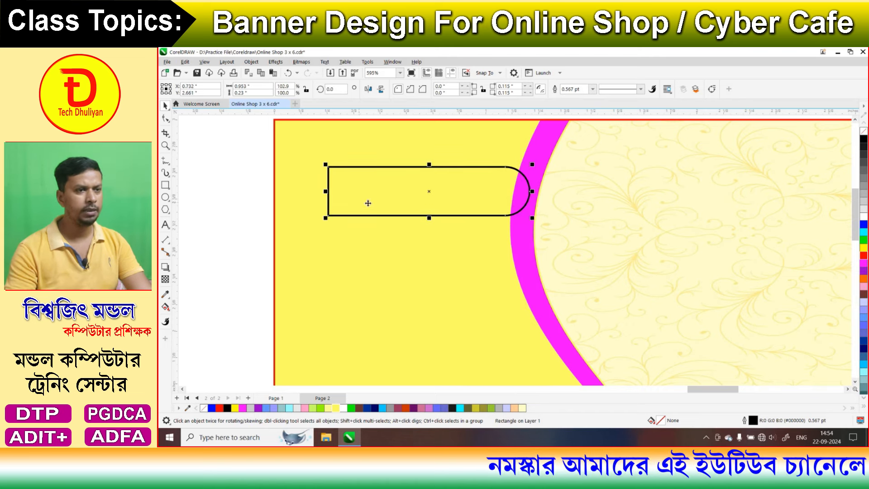
Draw a circle about 0.27 inches across and place it overlapping the bar's left end
click(165, 197)
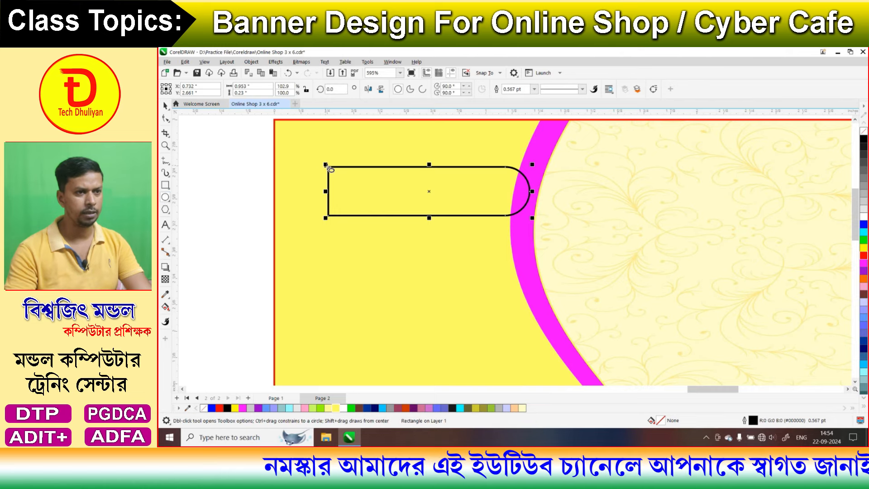
drag(329, 167, 387, 225)
click(165, 105)
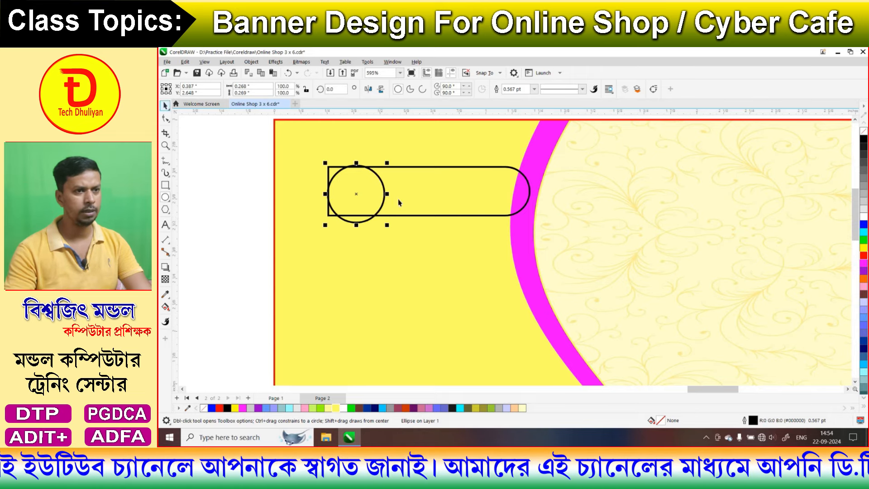
drag(376, 194, 335, 189)
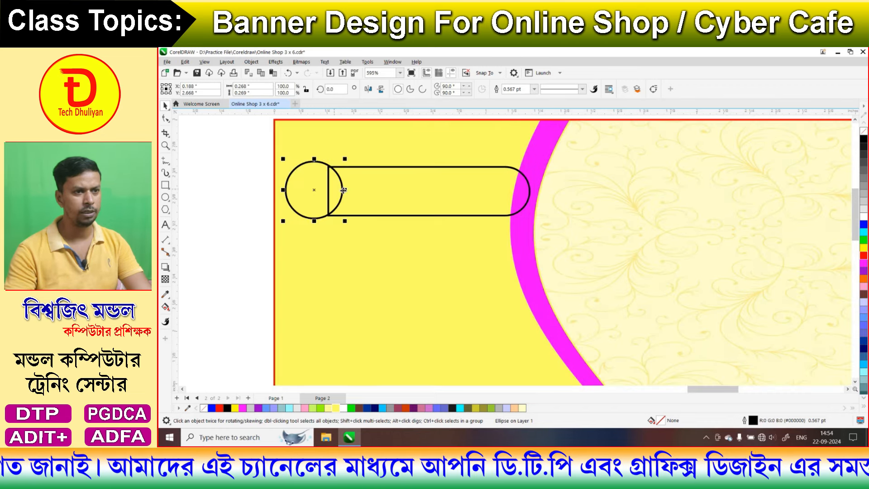
click(360, 200)
click(301, 180)
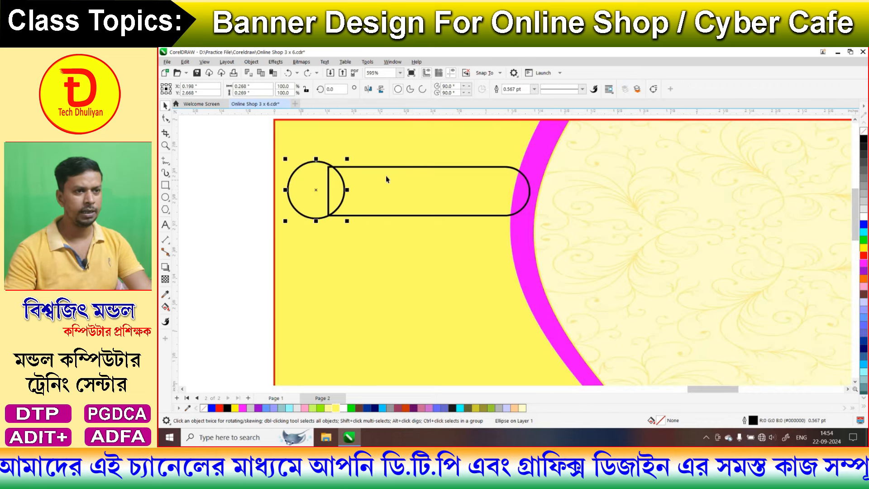
Trim the bar's left end with the overlapping circle
shift+click(407, 168)
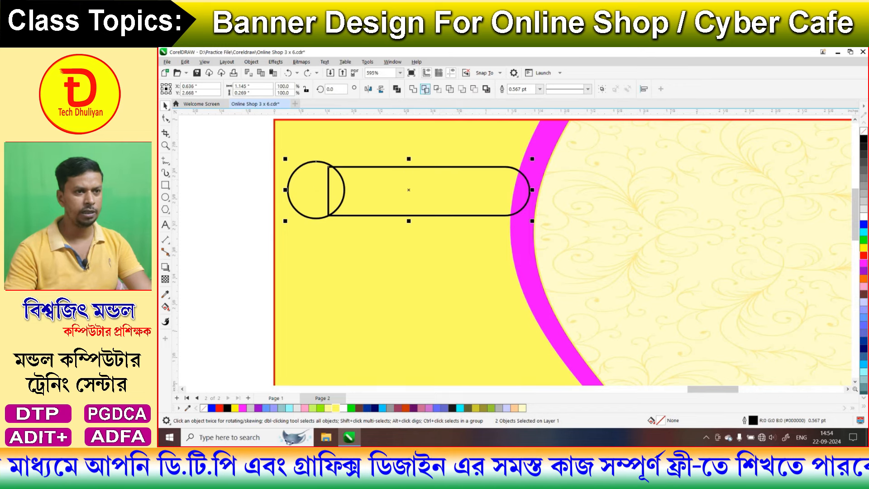
click(425, 89)
click(255, 191)
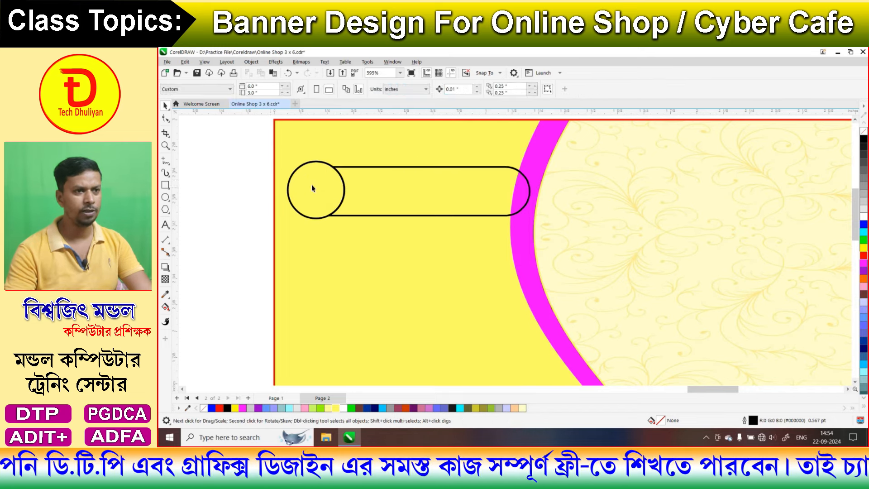
Nudge the circle 0.03 inches left to leave a narrow gap between it and the bar's curved cut
click(307, 194)
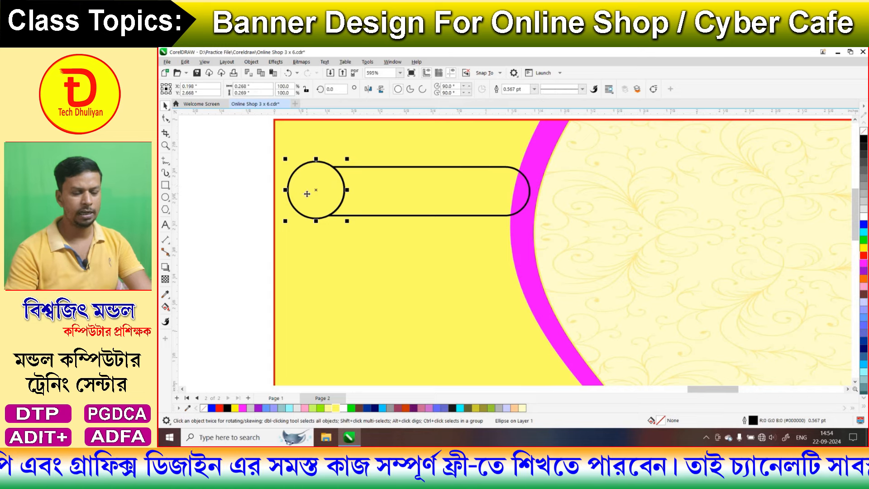
key(Left)
key(Left)
key(Left)
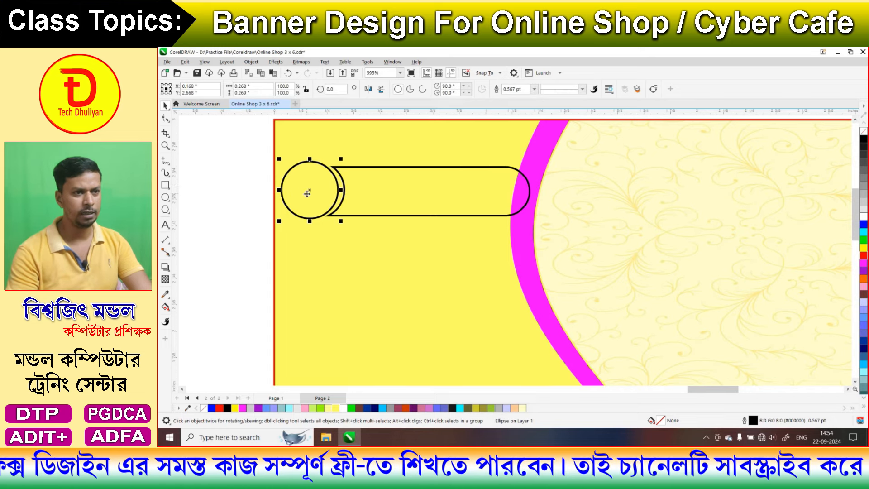
key(Left)
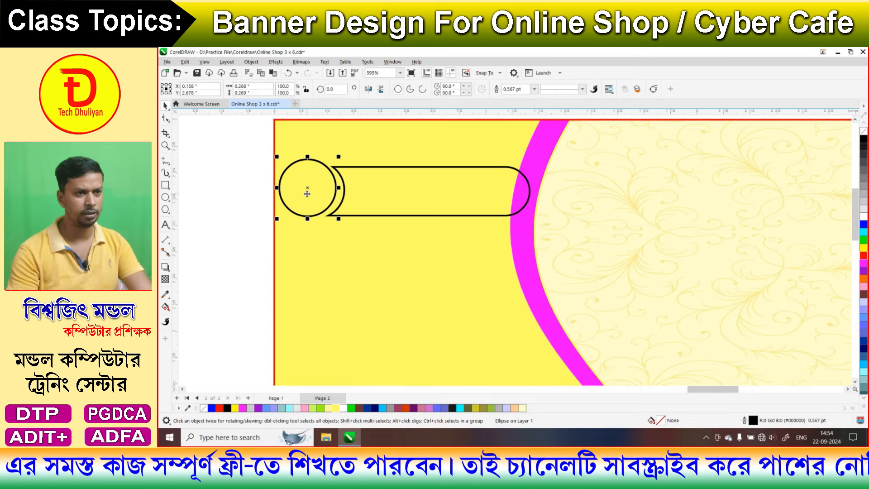
key(ctrl+z)
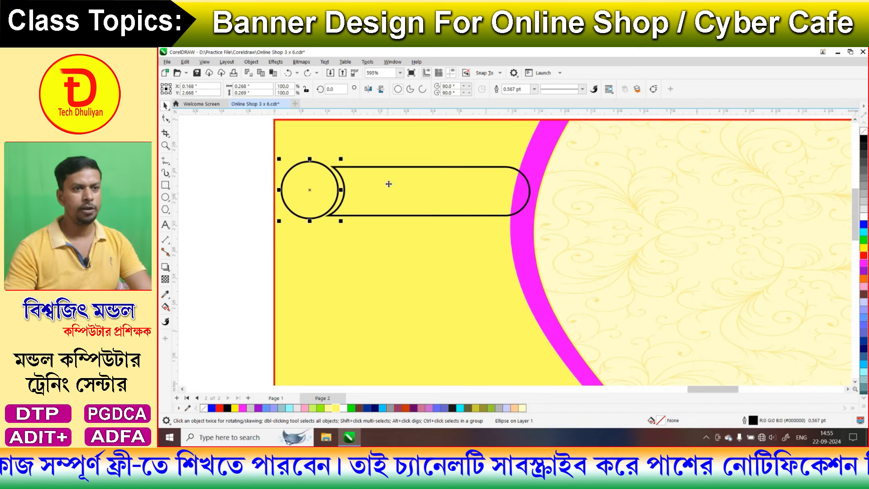
Give the trimmed bar a yellow outline and a red fill
click(388, 184)
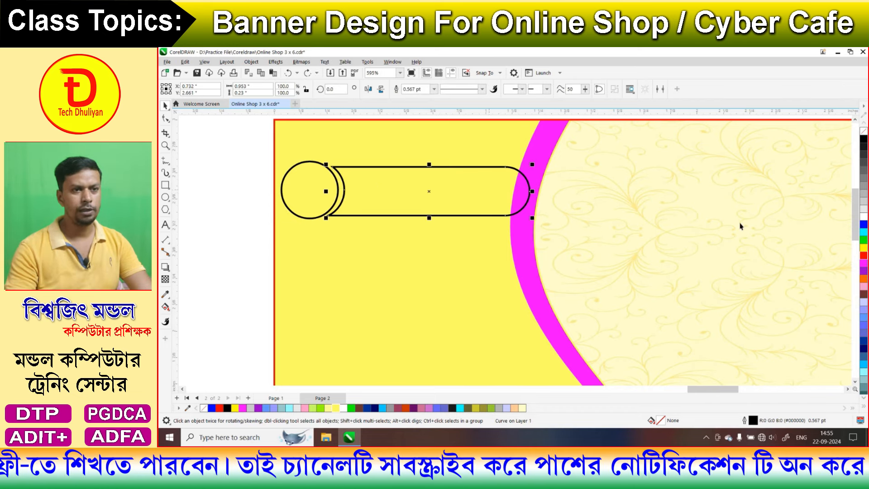
right_click(865, 248)
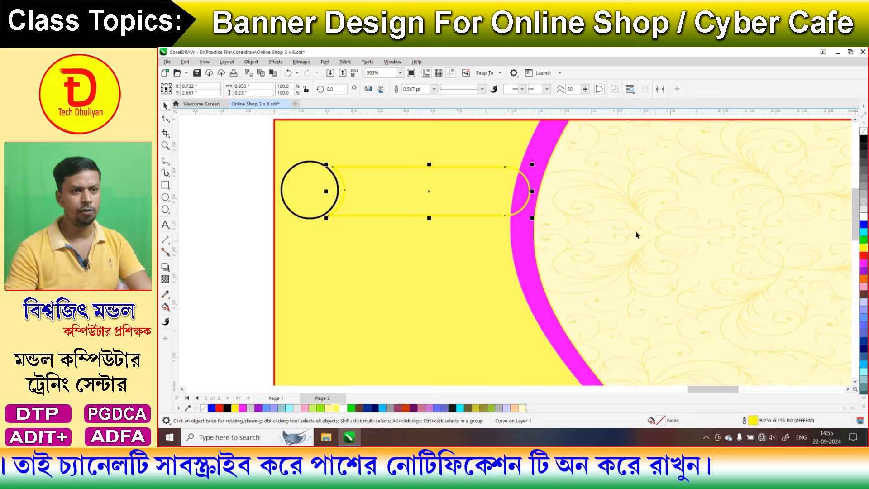
click(864, 256)
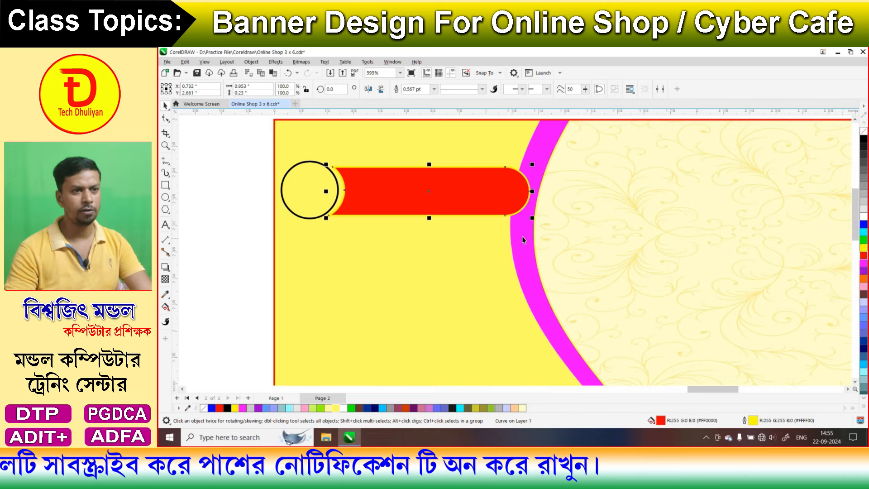
Give the circle a red outline and a white fill
click(312, 188)
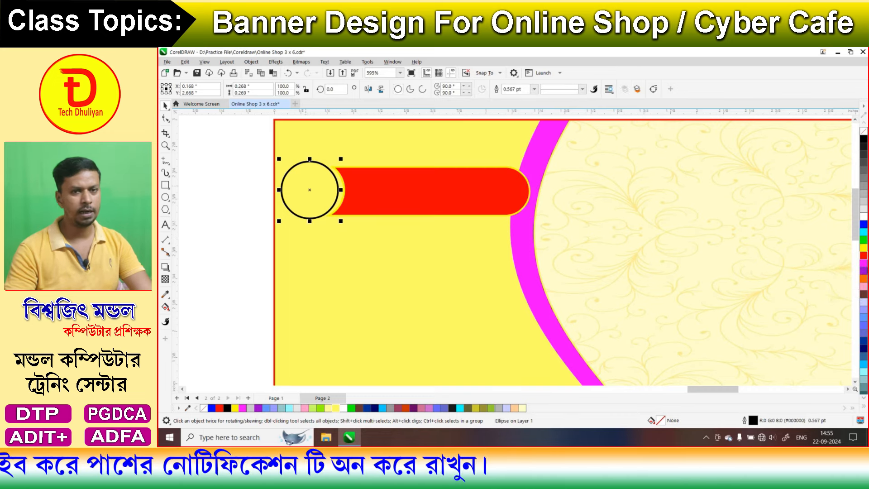
right_click(864, 257)
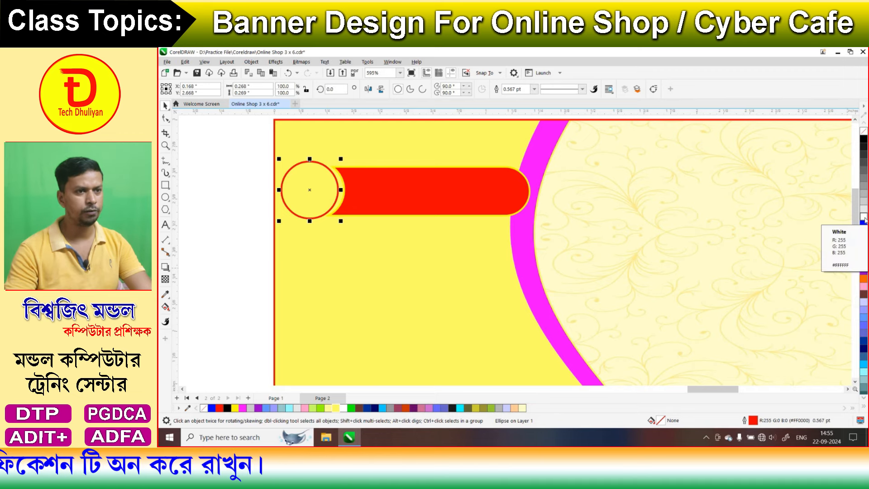
click(864, 218)
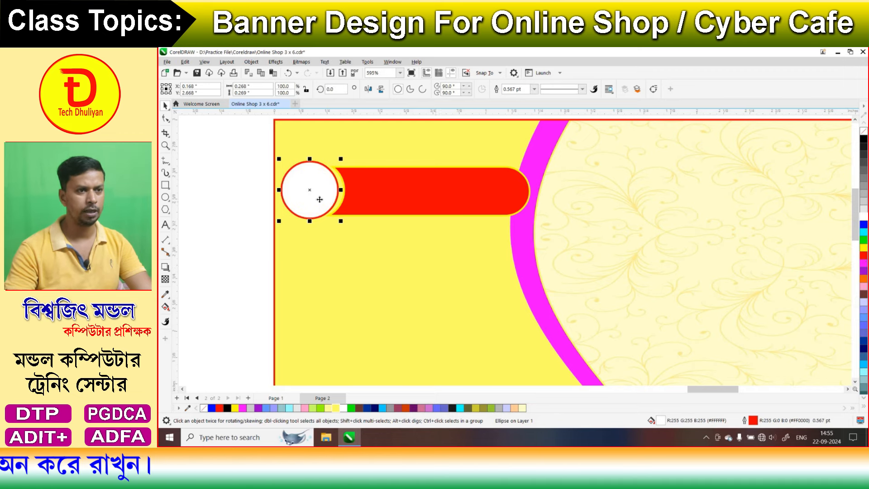
Group the circle and the bar, and add a short drop shadow falling straight down from the group
drag(235, 151, 612, 235)
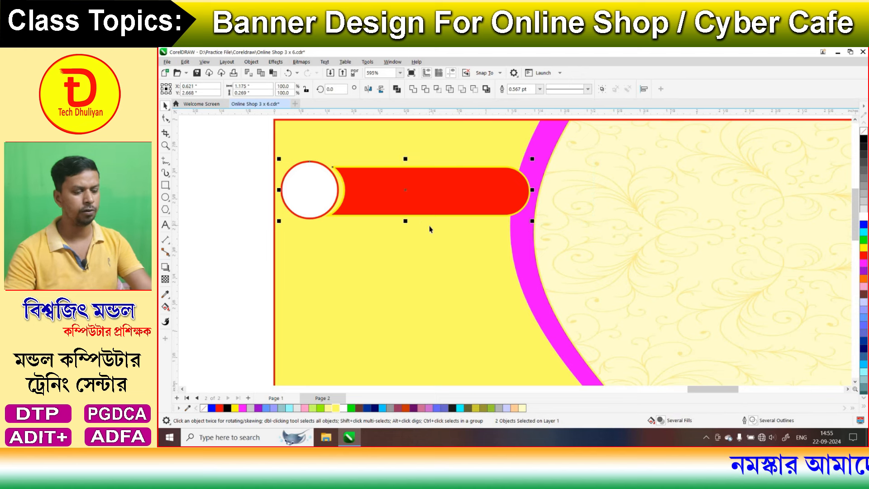
click(165, 268)
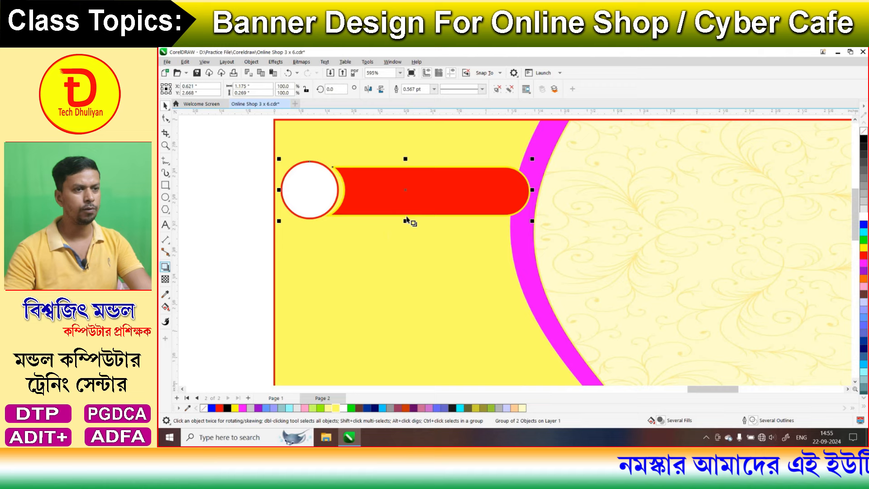
drag(405, 190, 405, 222)
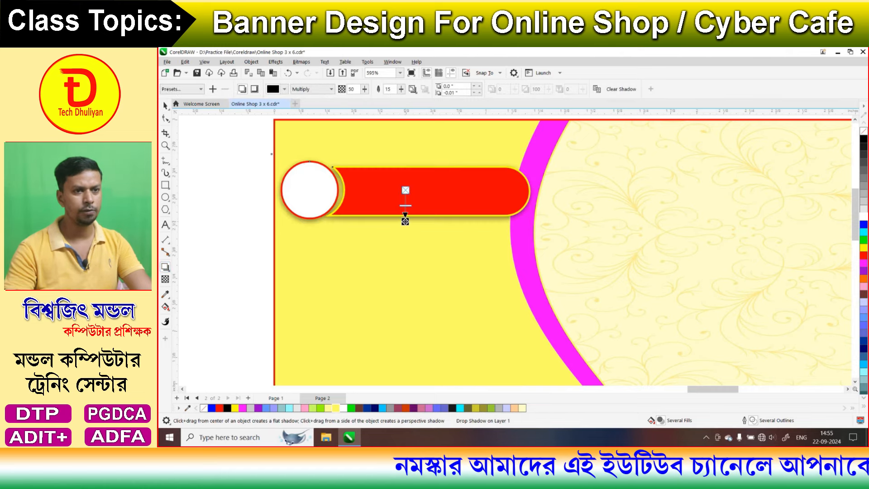
click(165, 105)
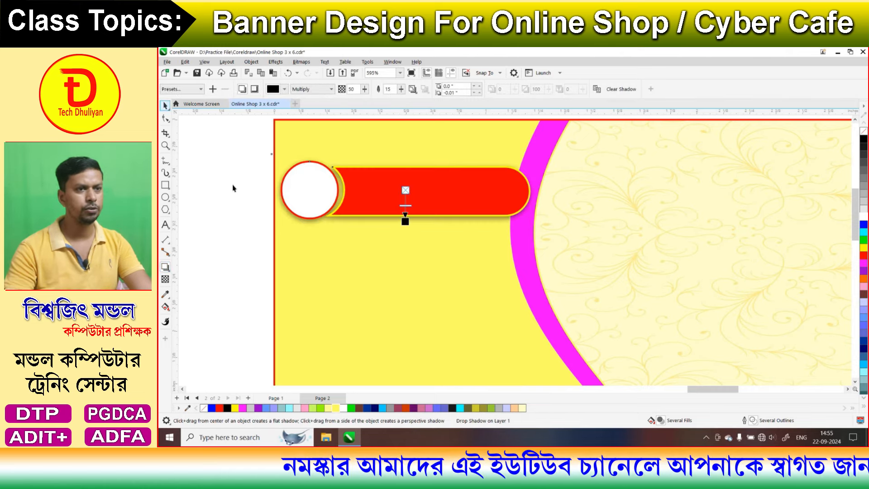
key(Escape)
scroll(518, 252, down, 4)
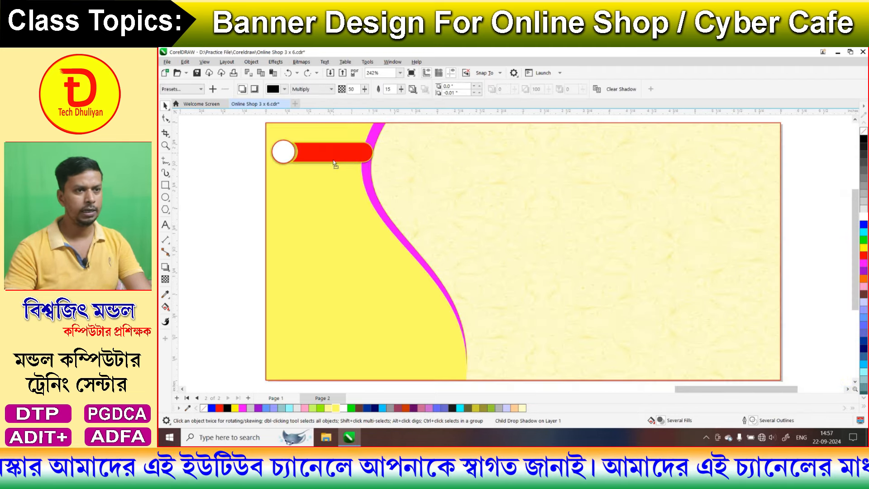
Make four evenly spaced copies of the shadowed label straight below the original and group all five labels
drag(334, 164, 337, 192)
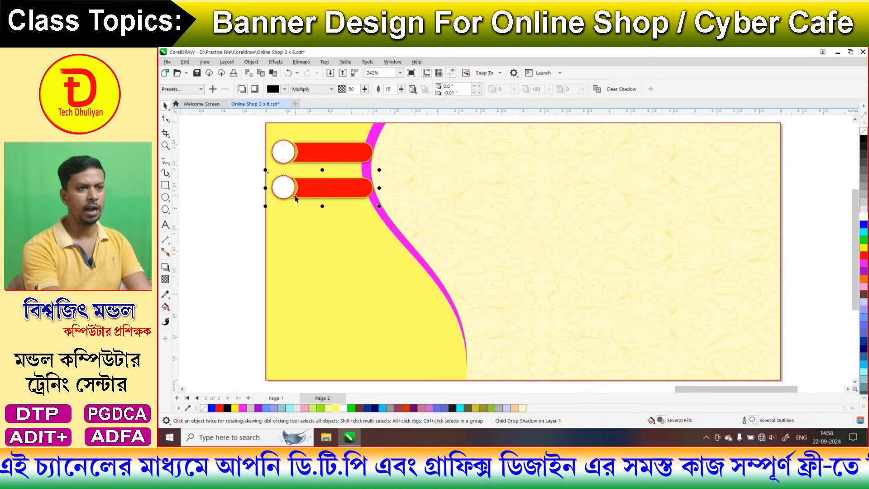
key(ctrl+r)
key(ctrl+r)
key(ctrl+r)
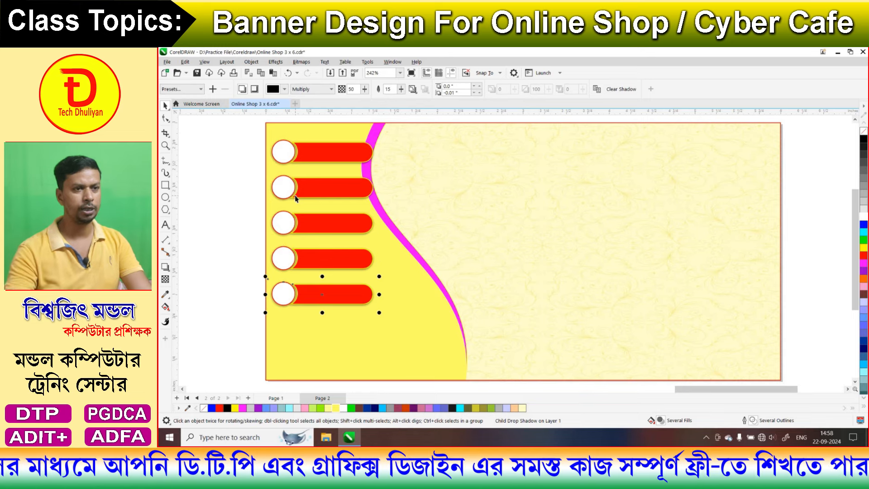
drag(233, 132, 405, 342)
key(ctrl+g)
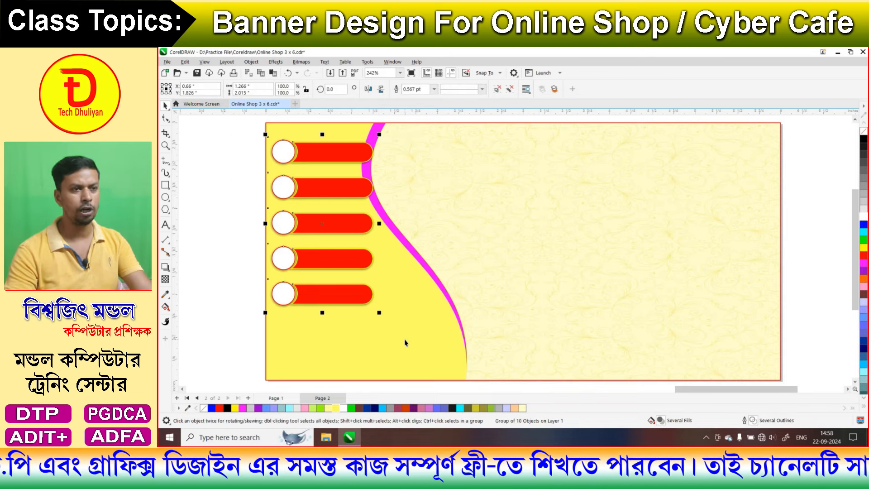
Recolour the first label's bar Dark Brown and the second label's bar Deep Navy Blue, leaving the labels grouped
key(Escape)
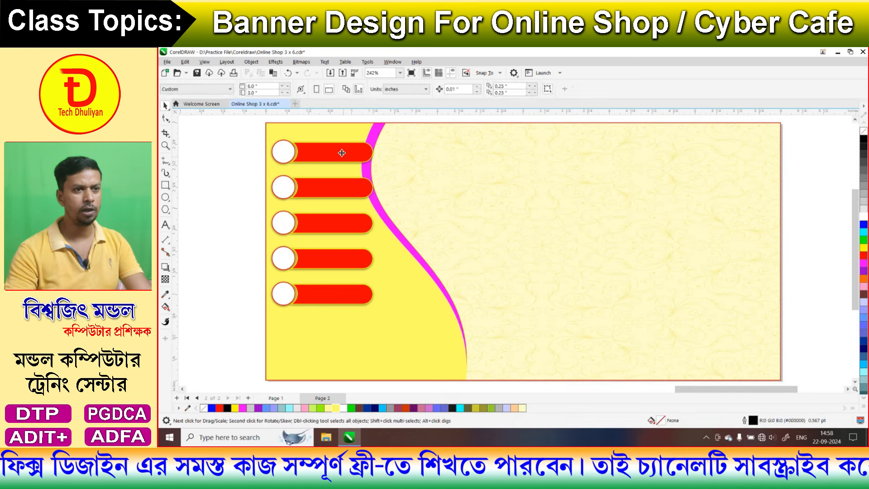
click(342, 153)
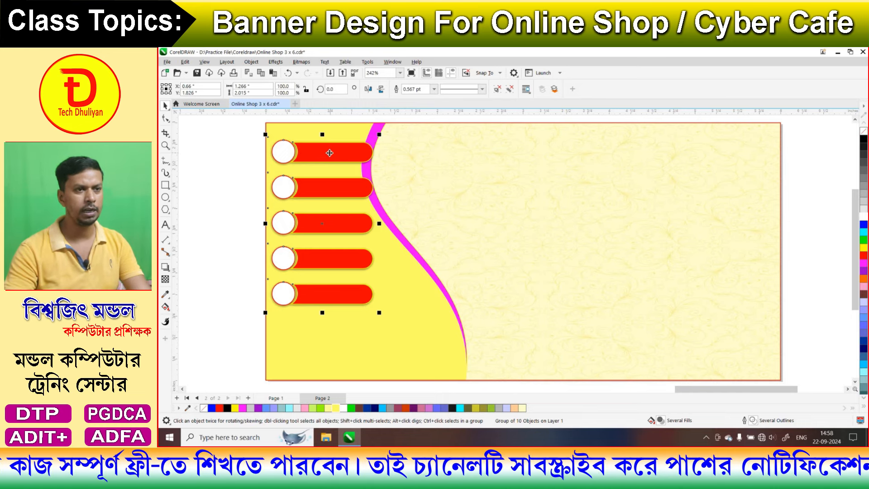
ctrl+click(330, 153)
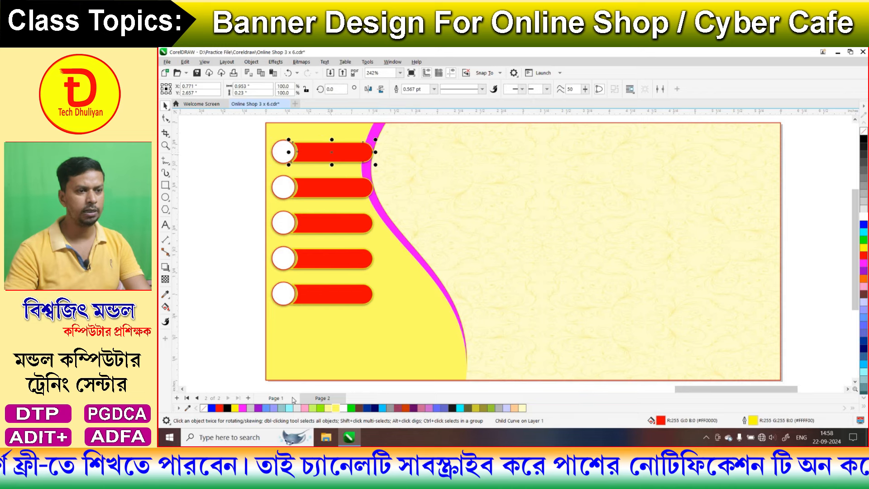
click(360, 409)
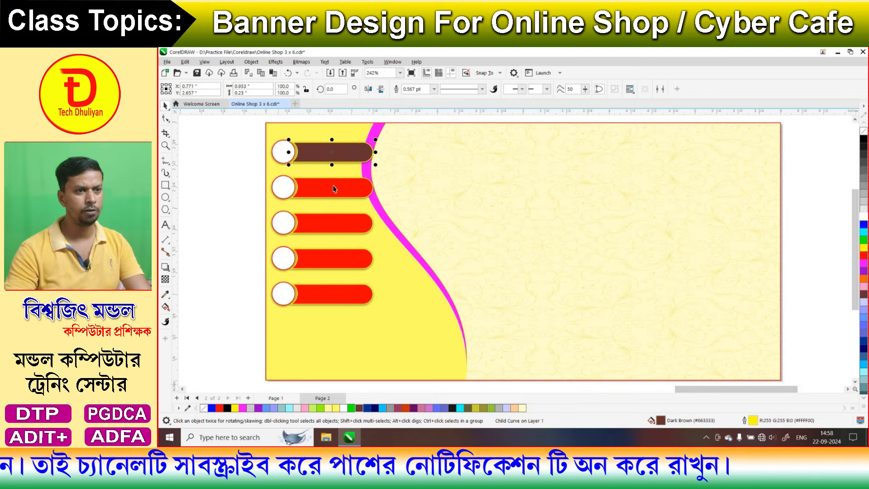
ctrl+click(334, 188)
click(336, 188)
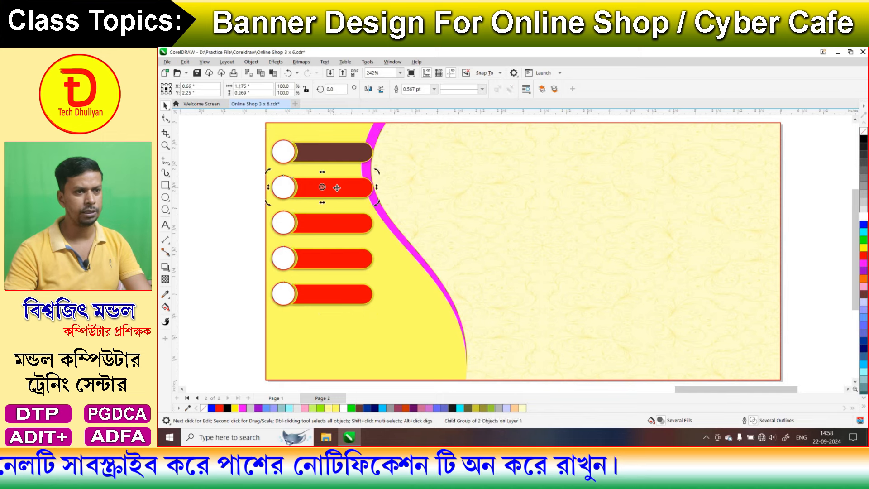
ctrl+click(336, 188)
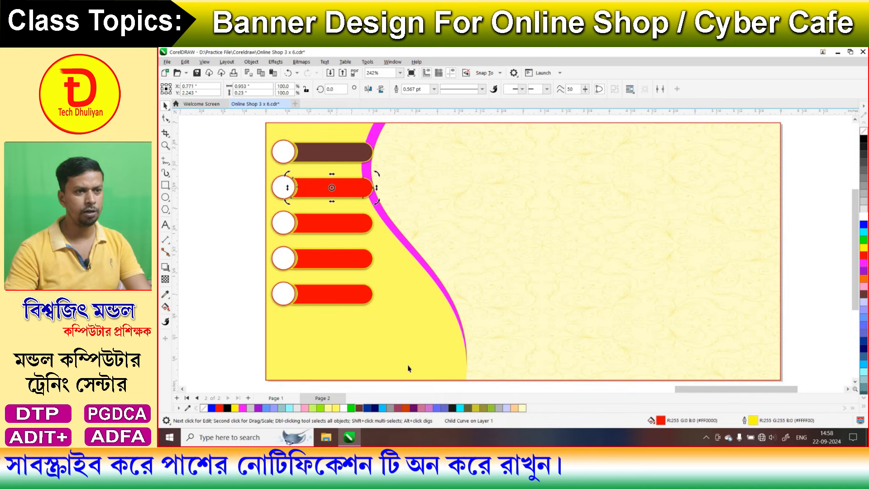
click(376, 408)
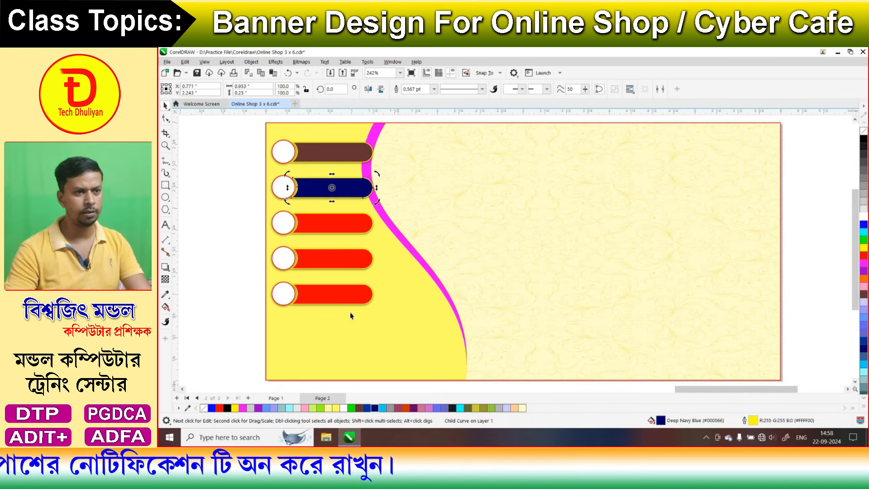
Fill the third label's bar with Olive Drab and the fourth label's bar with Purple
click(337, 224)
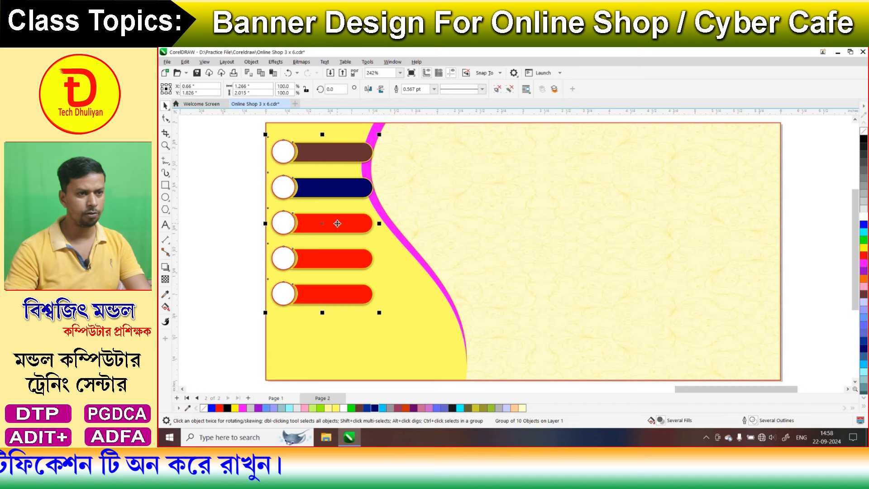
ctrl+click(338, 224)
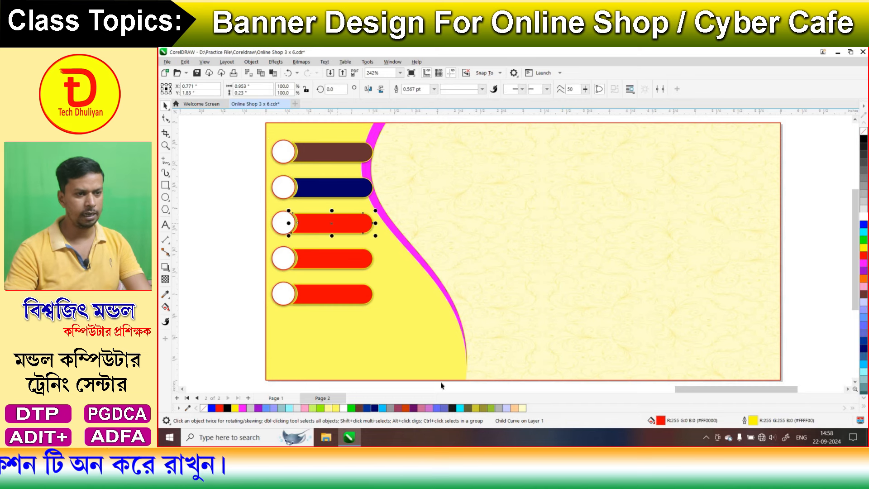
click(470, 409)
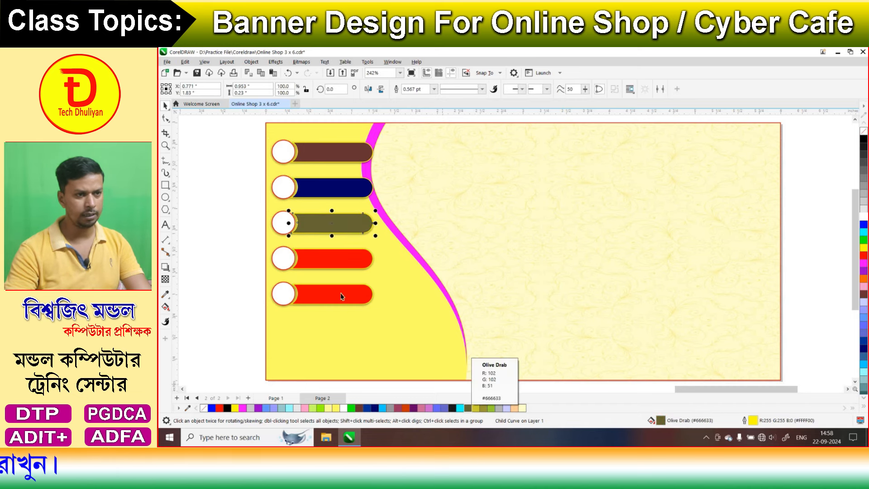
click(341, 259)
ctrl+click(340, 259)
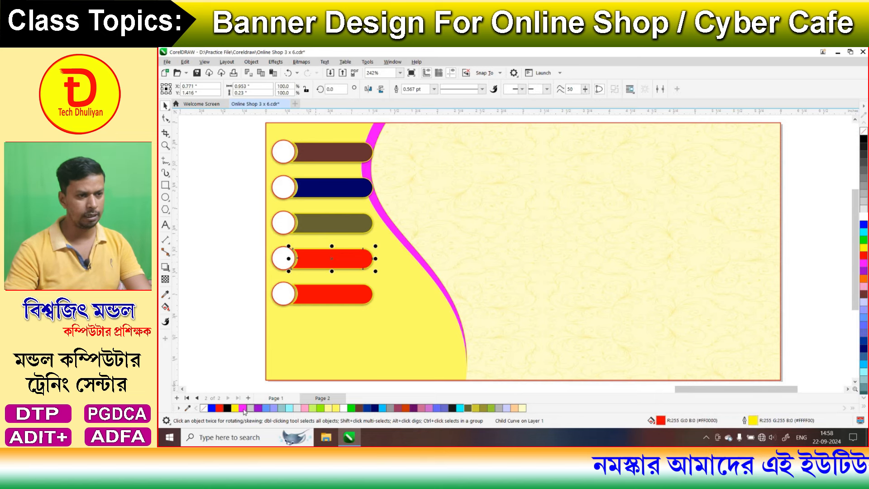
click(243, 409)
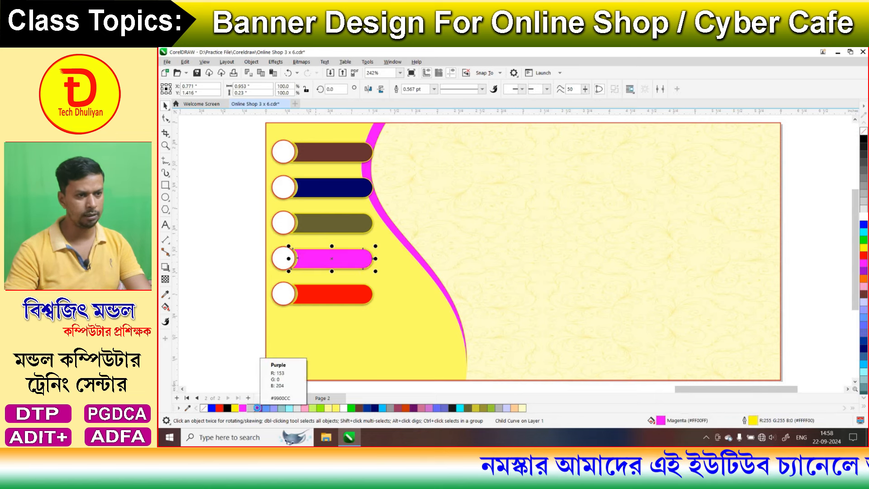
click(259, 408)
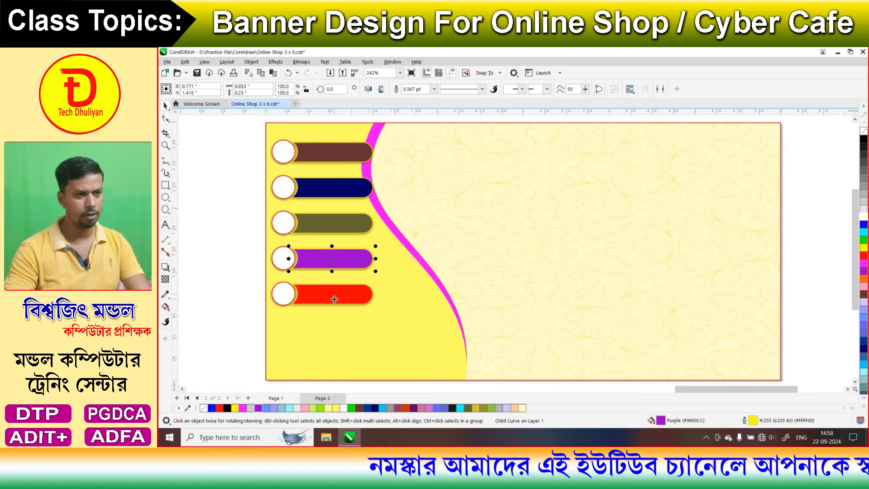
Fill the bar of the lowest label with a dark orange-red and deselect it
click(334, 299)
ctrl+click(334, 298)
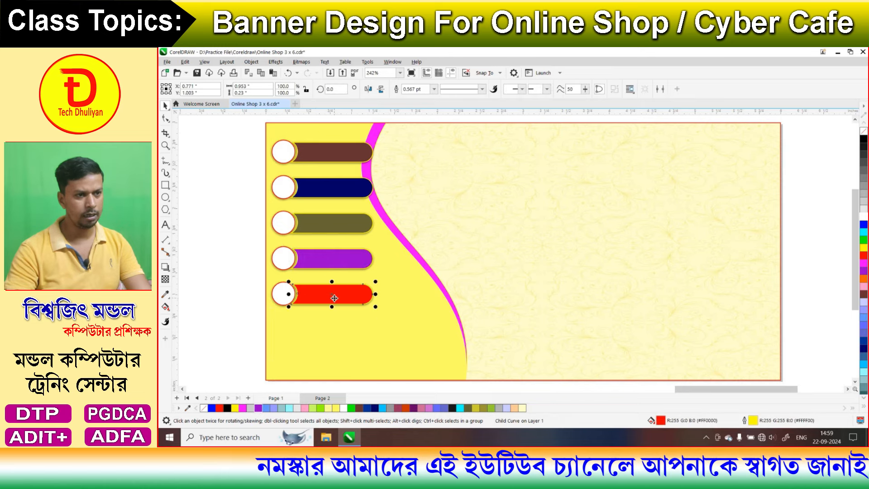
click(244, 228)
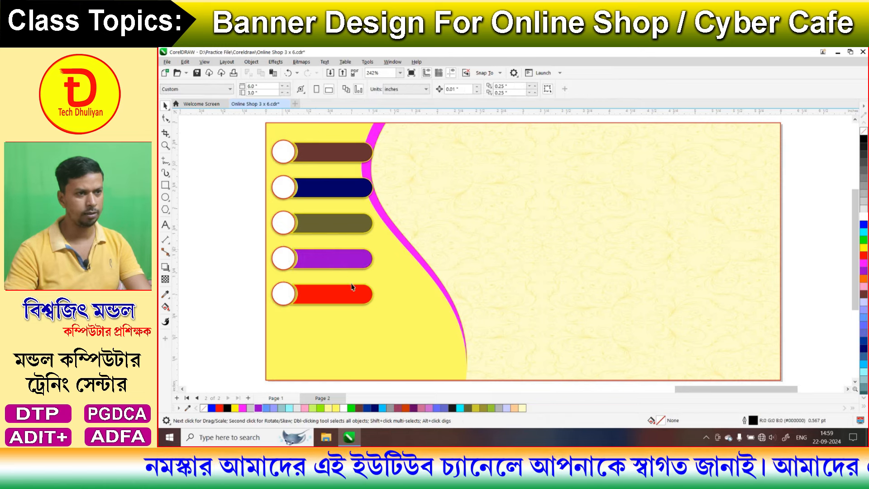
click(261, 140)
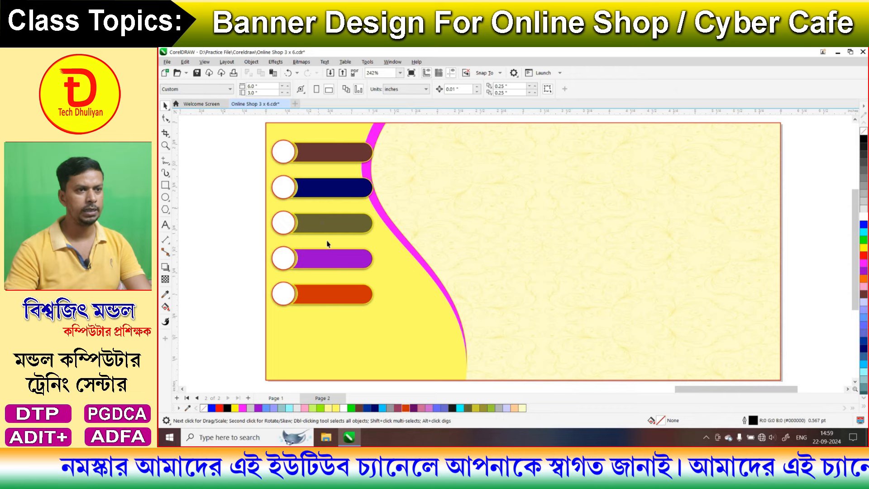
Copy the label group to the banner's right side, mirror the copy vertically and horizontally, and place it near the right edge
click(327, 244)
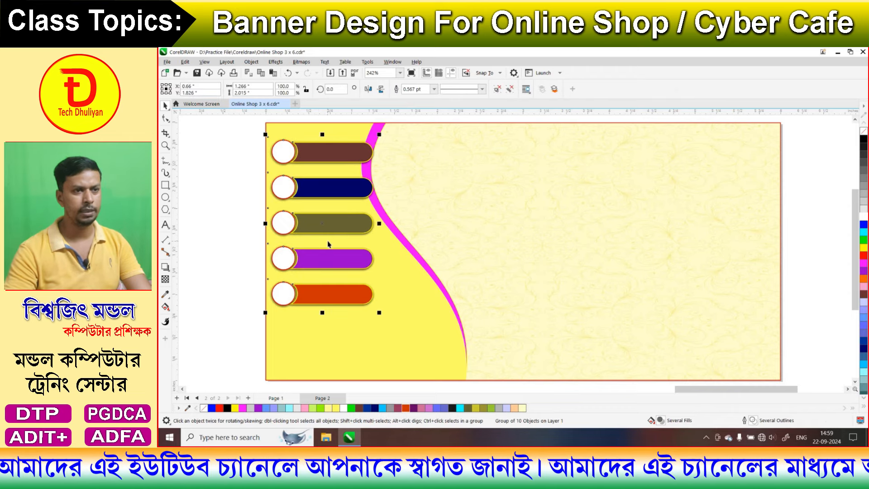
drag(333, 228, 719, 271)
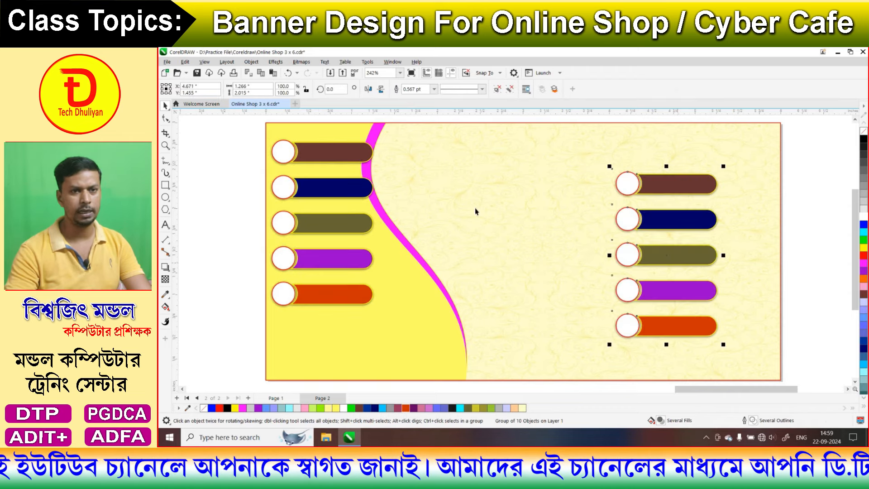
click(380, 89)
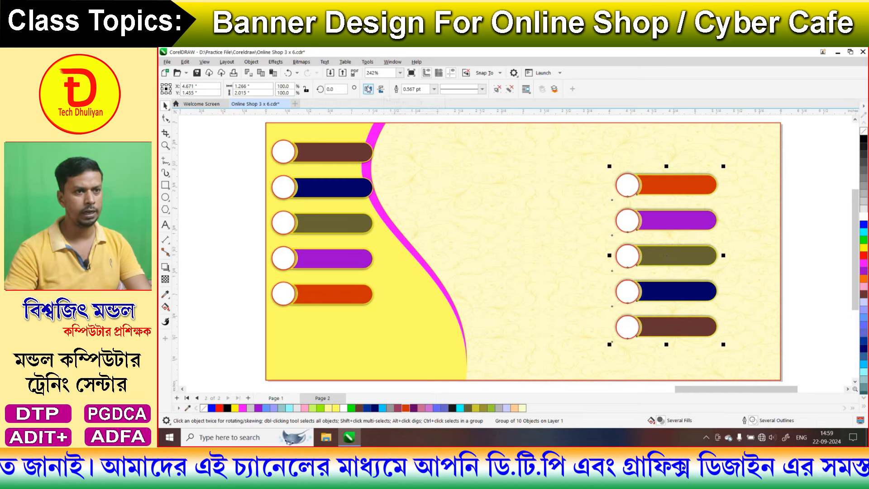
click(368, 89)
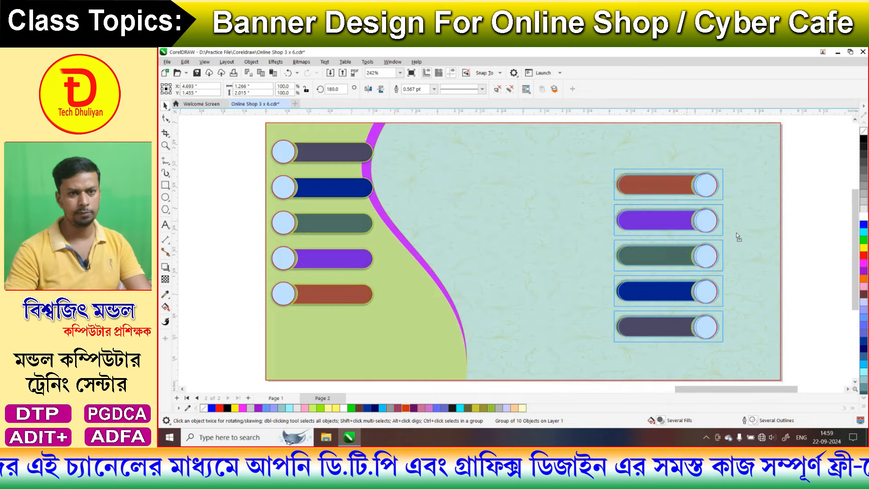
drag(739, 236, 737, 238)
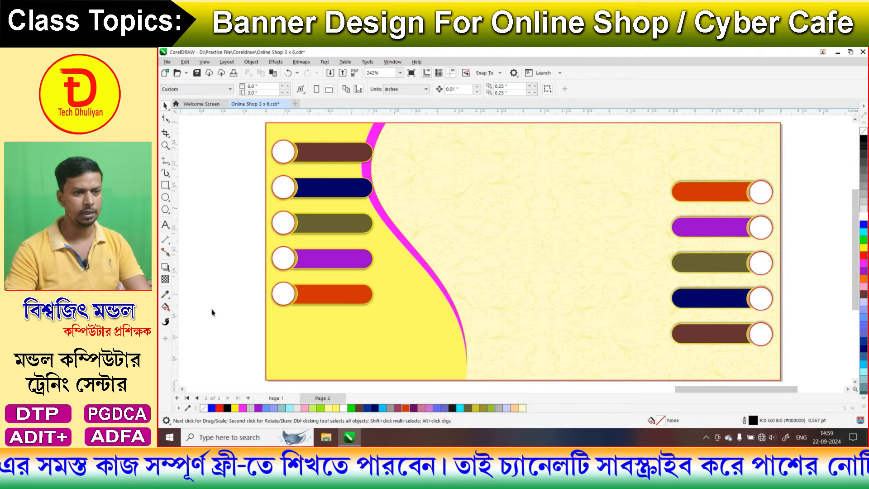
Draw a rectangle about 4.8 by 0.35 inches along the banner's bottom edge, convert it to curves, and slant its right end inward
click(165, 184)
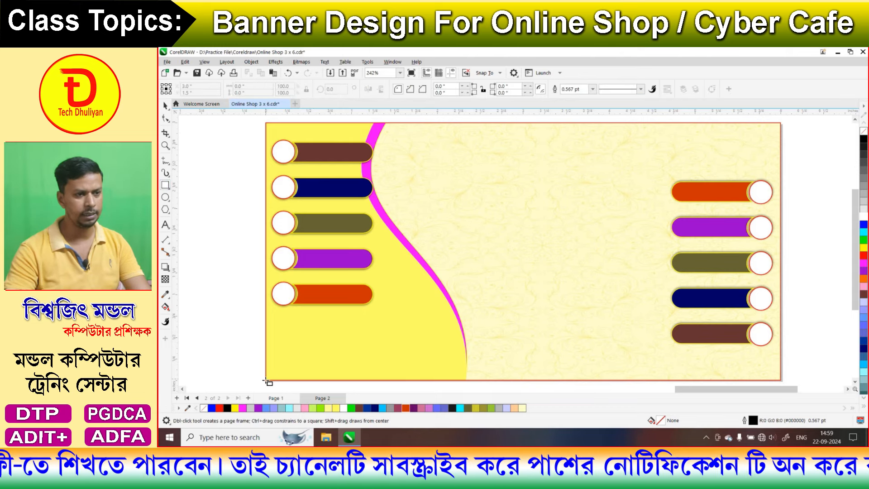
drag(267, 382, 678, 350)
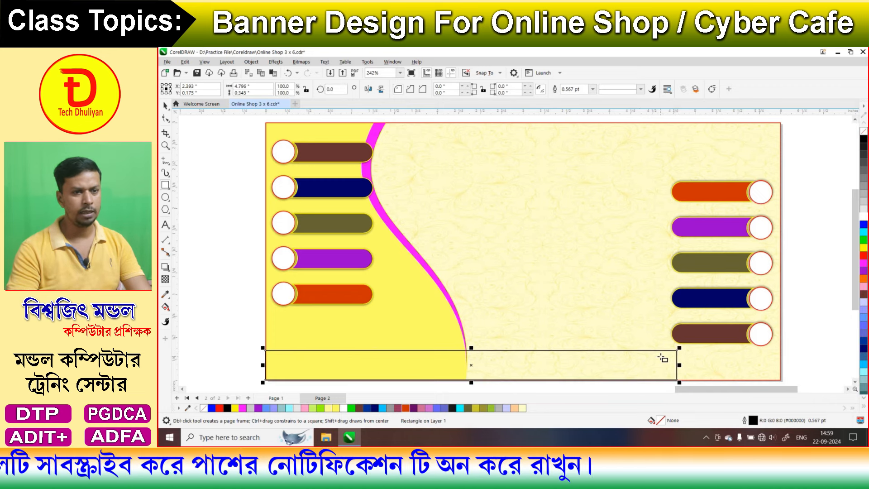
click(167, 119)
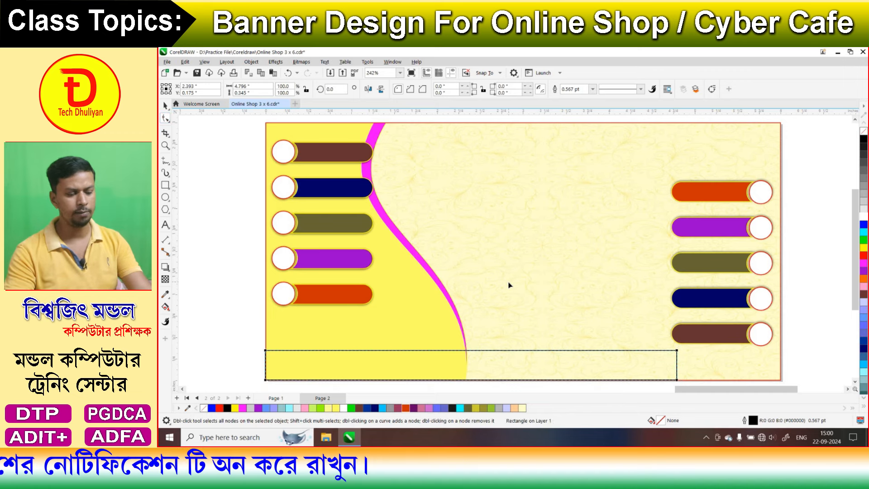
key(ctrl+q)
click(676, 350)
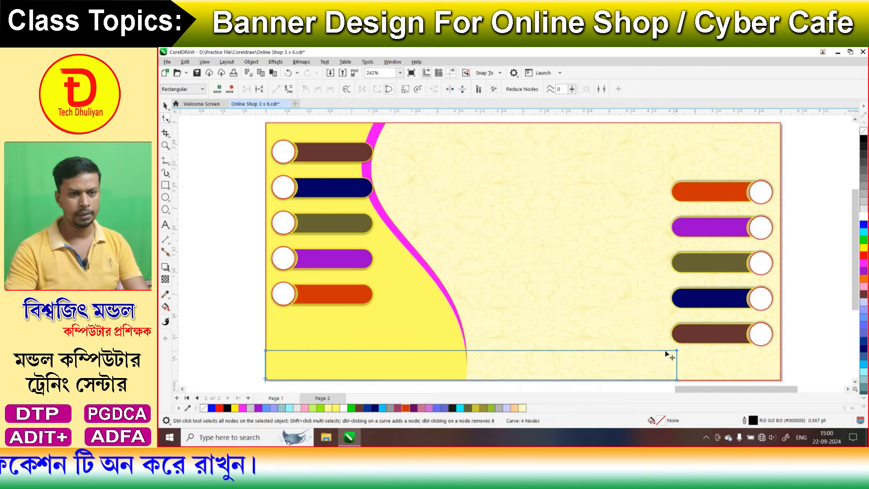
drag(677, 350, 652, 354)
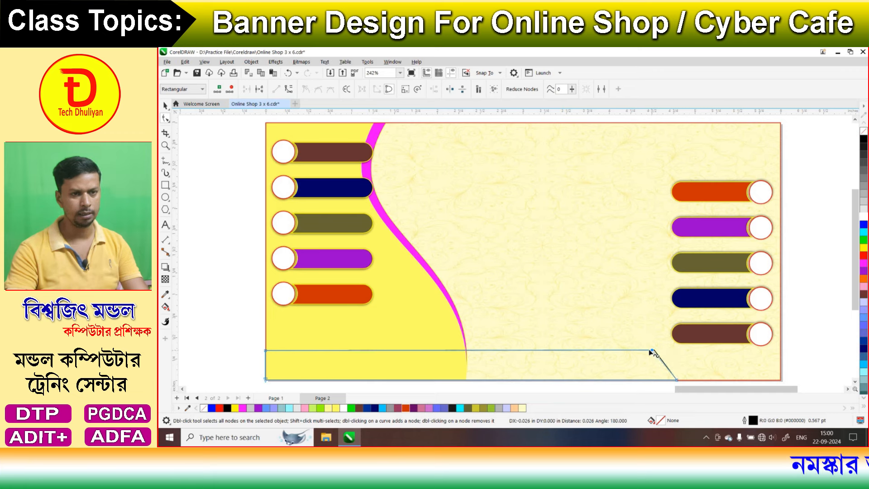
Fill the slanted bottom bar with blue (#0000FF) and remove its outline
key(space)
click(865, 351)
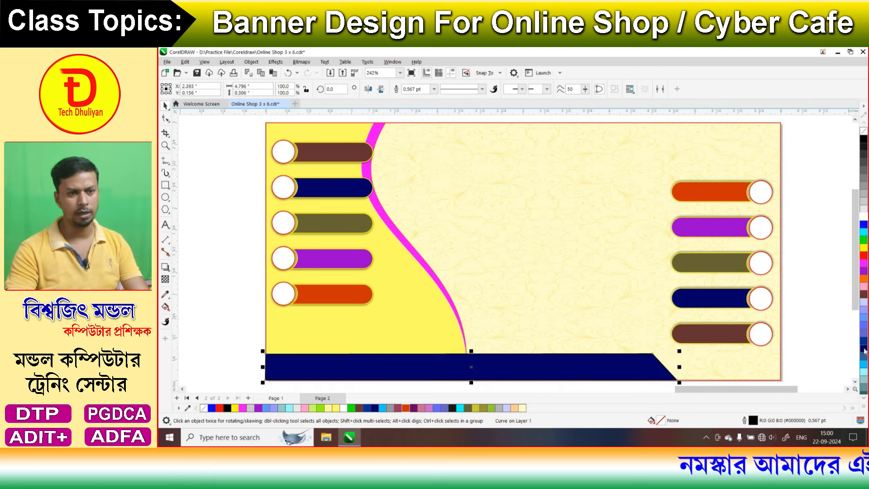
click(864, 224)
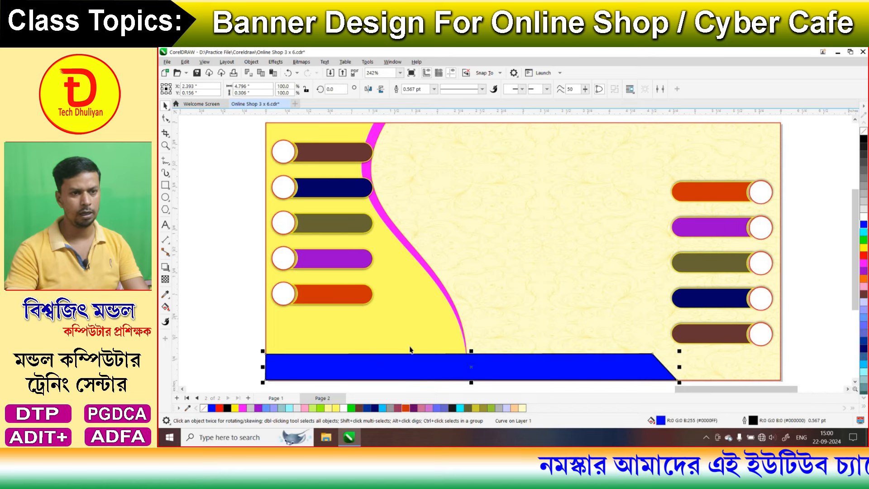
right_click(864, 133)
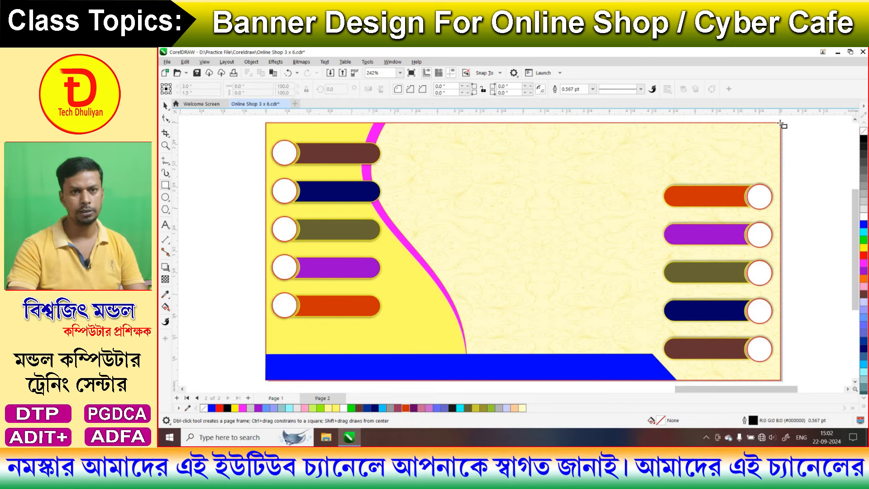
Draw a rectangle about 1.69 inches wide in the banner's top right corner and reduce its height to about 0.3 inch
drag(780, 123, 636, 152)
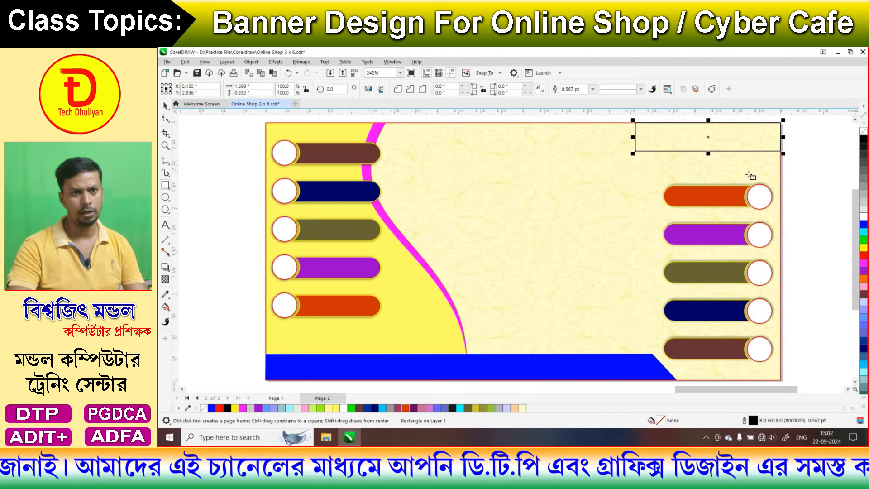
click(165, 105)
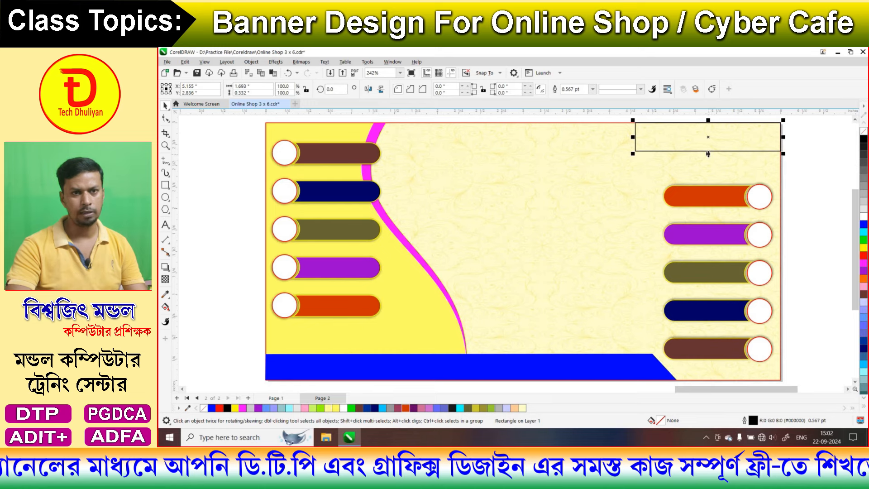
drag(708, 154, 719, 147)
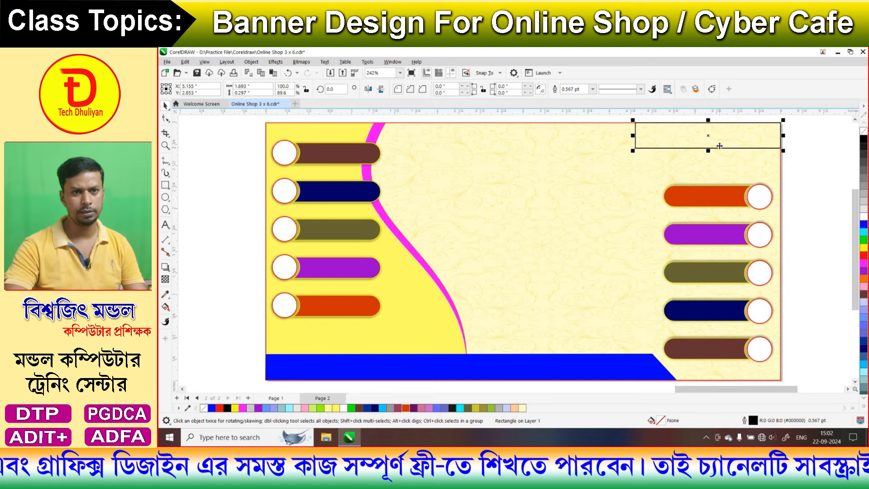
Make a copy of the corner rectangle narrowed to about 0.41 inch at its left end, and select both rectangles
drag(737, 138, 671, 142)
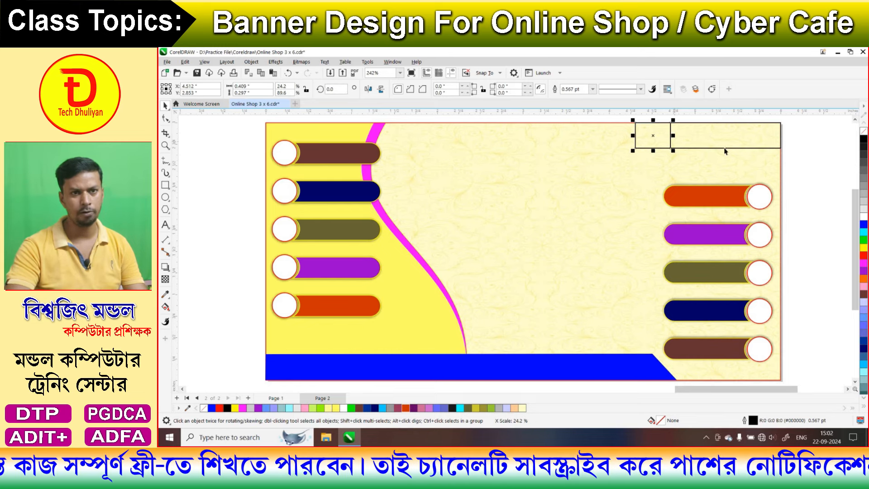
click(752, 139)
click(658, 134)
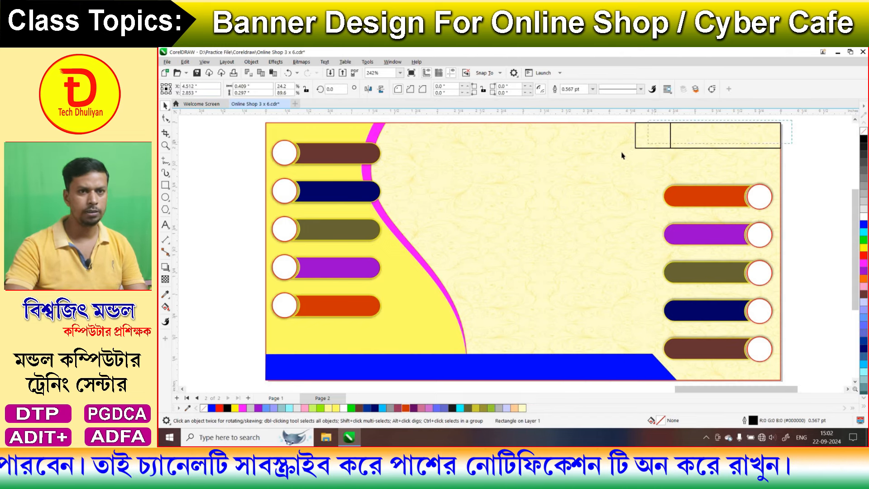
drag(623, 151, 789, 118)
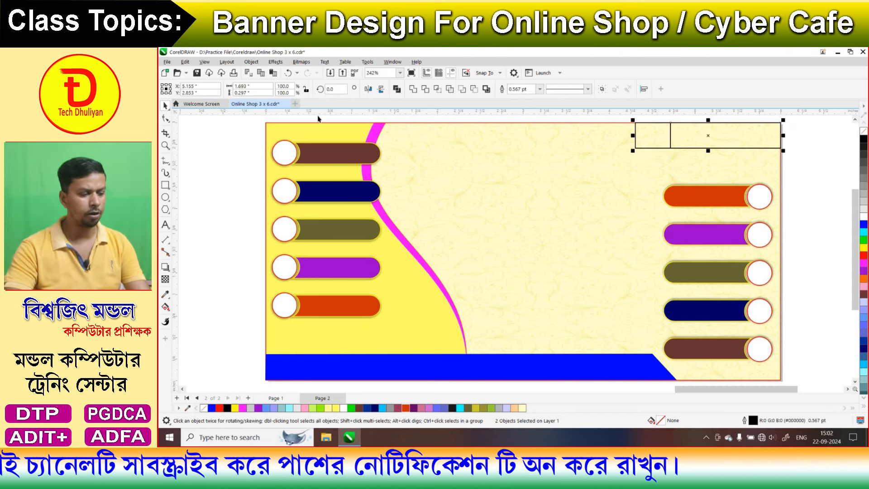
Slant the right end of the small rectangle in the top right corner by moving its upper right node outward
click(663, 140)
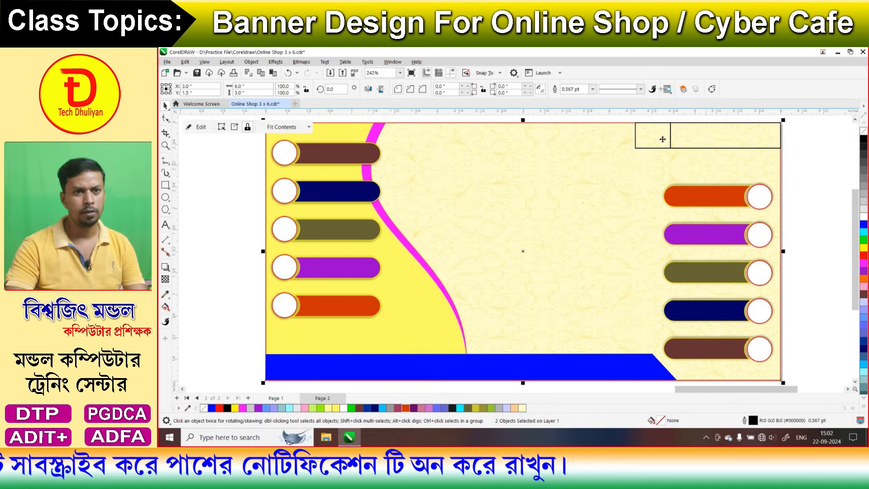
click(636, 134)
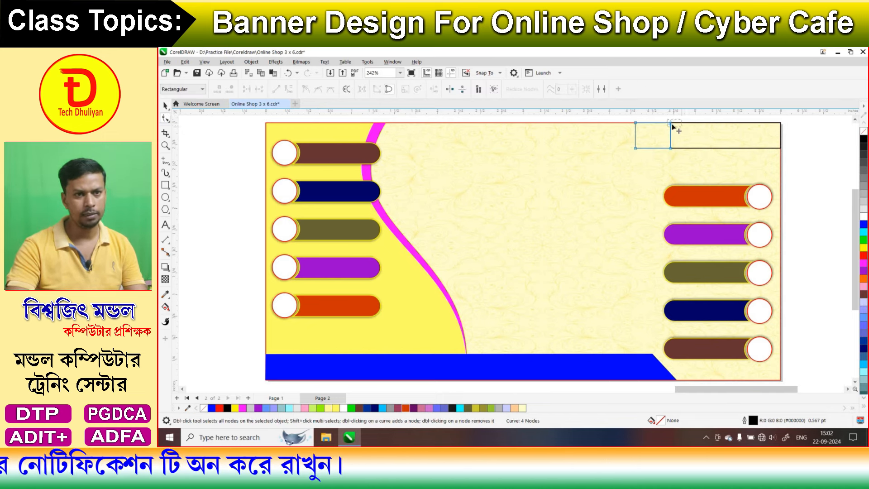
drag(672, 125, 689, 124)
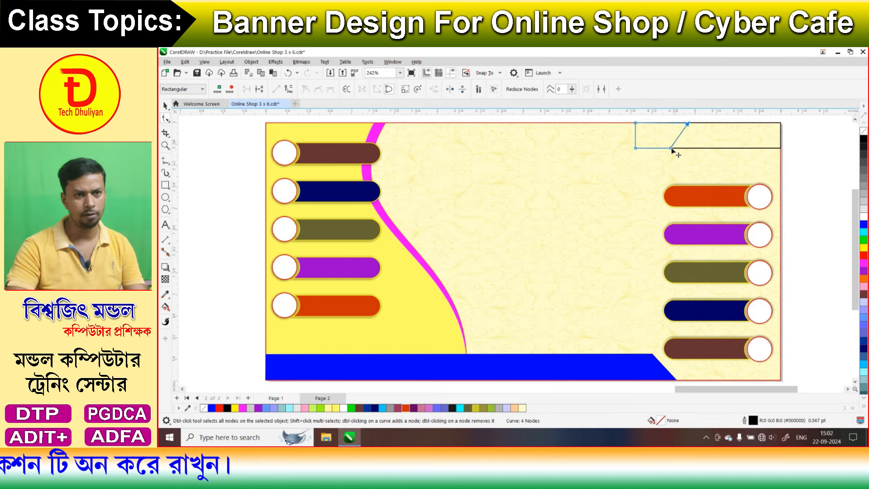
Convert the small shape's slanted edge to a curve, move its lower right node inward, and bow the edge toward the upper left
scroll(693, 129, up, 3)
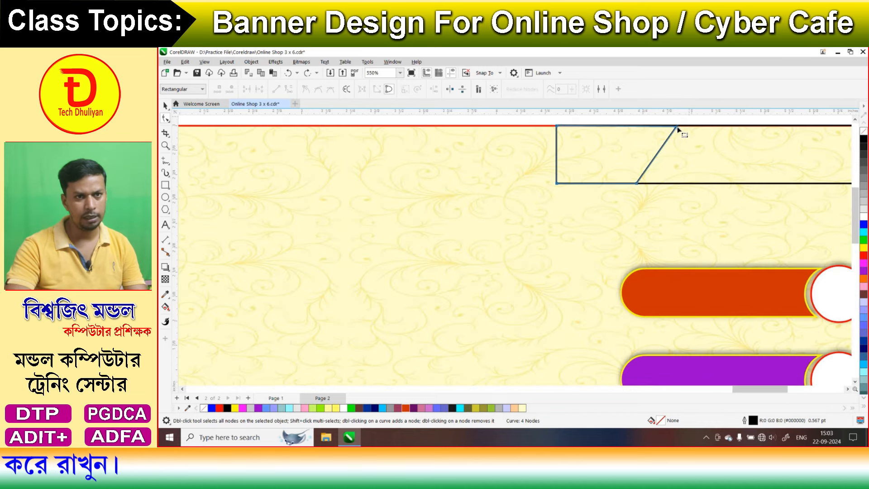
scroll(678, 129, up, 3)
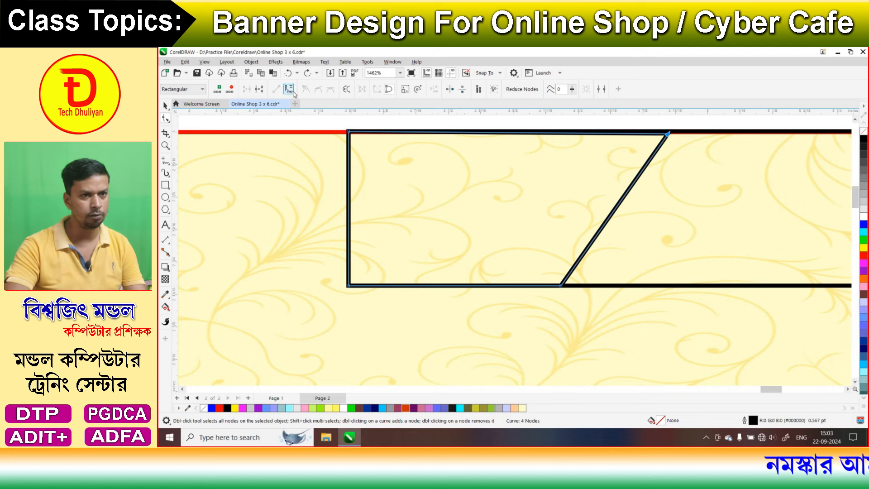
click(290, 90)
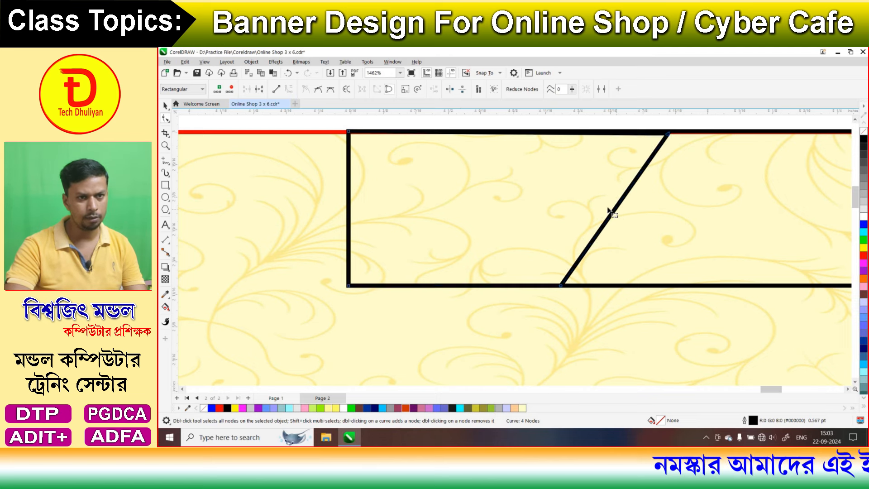
click(614, 213)
drag(608, 214, 538, 286)
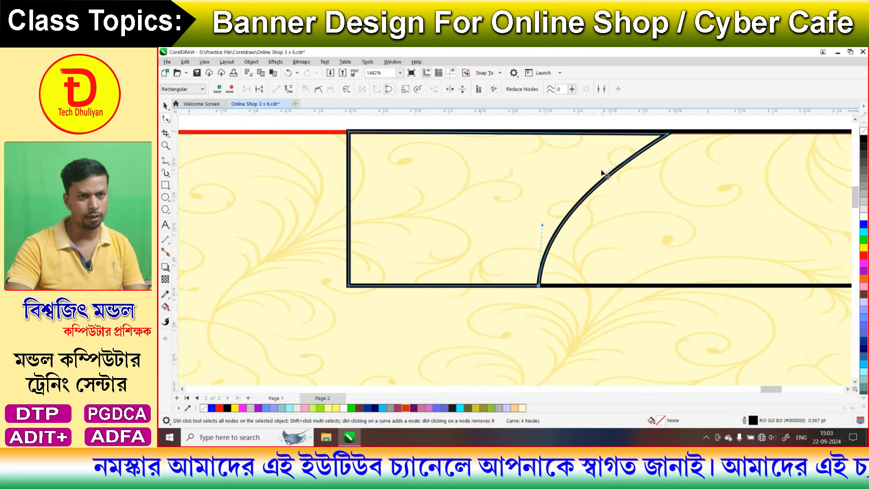
drag(603, 173, 597, 168)
click(595, 170)
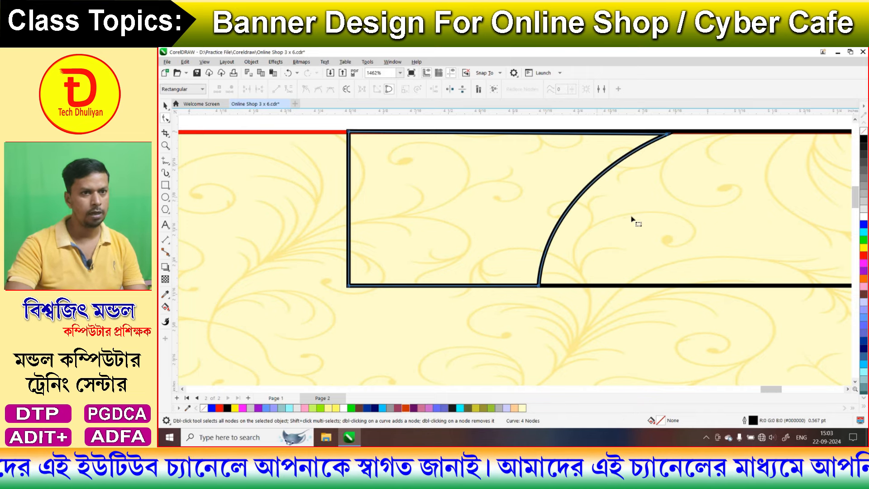
Shorten the wide corner rectangle from its left end to about 1.09 inches, up to the tip of the curved shape
scroll(632, 218, down, 2)
scroll(693, 249, down, 2)
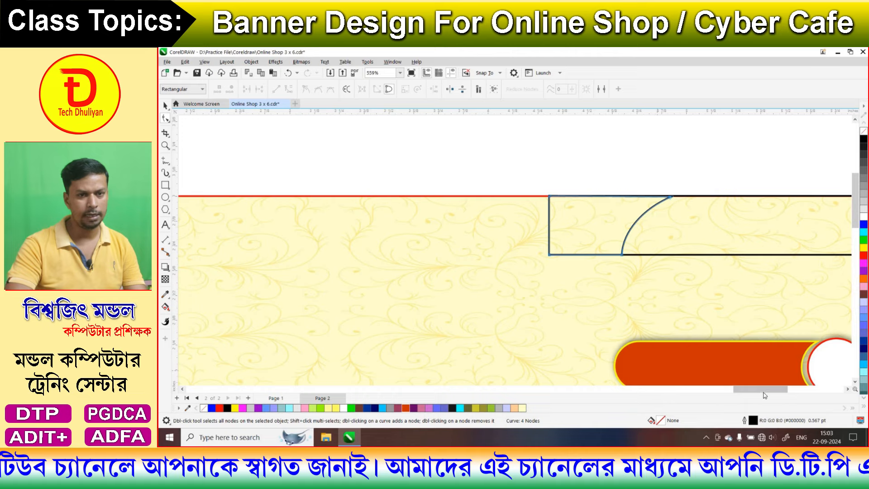
drag(764, 393, 778, 393)
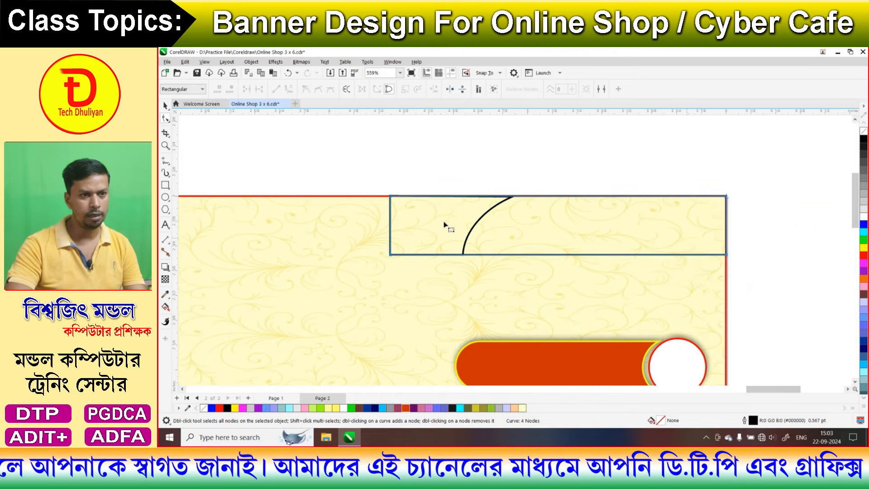
click(165, 106)
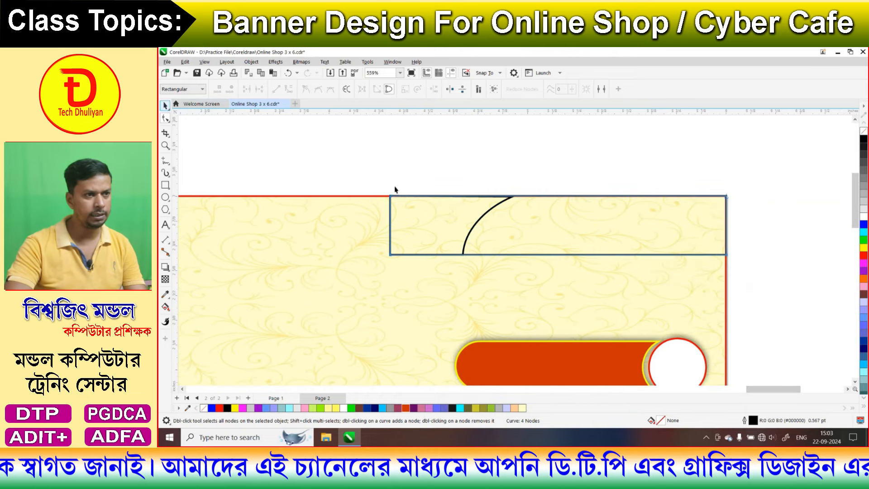
click(395, 196)
drag(461, 227, 509, 234)
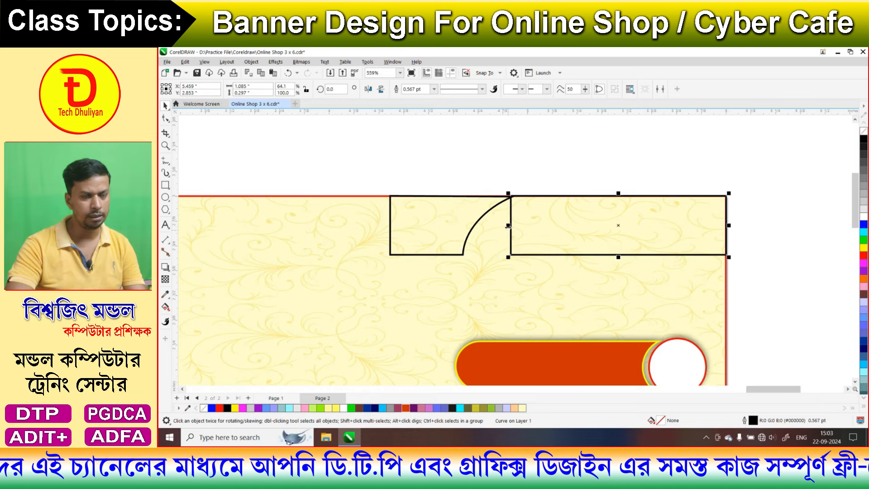
Slant the wide rectangle's left end by moving its lower left node outward and its upper left node slightly inward
click(165, 119)
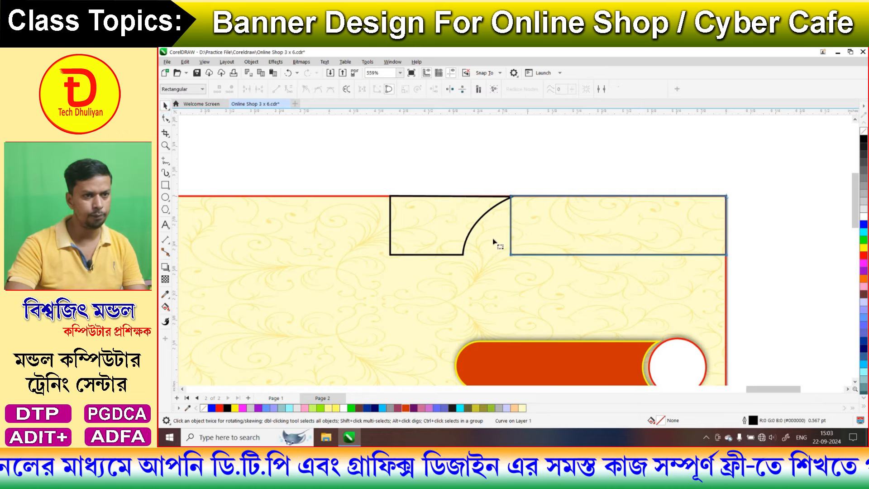
scroll(498, 242, up, 3)
scroll(551, 273, up, 1)
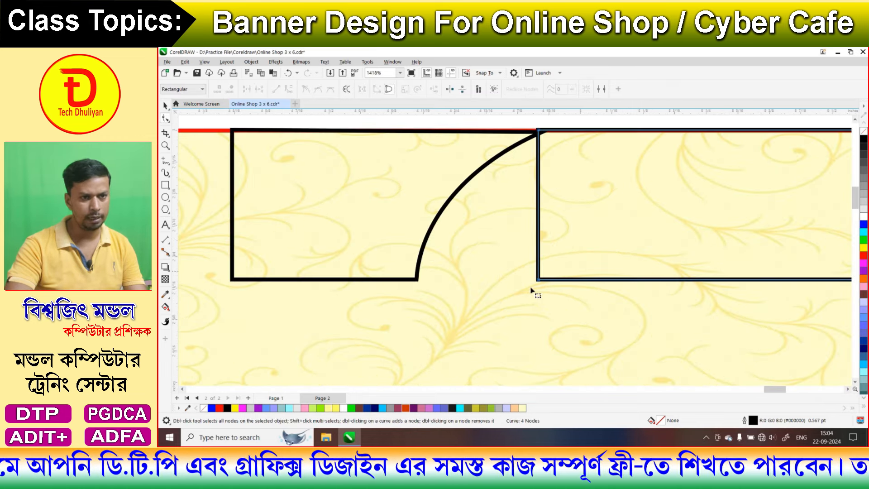
click(538, 280)
drag(515, 283, 447, 271)
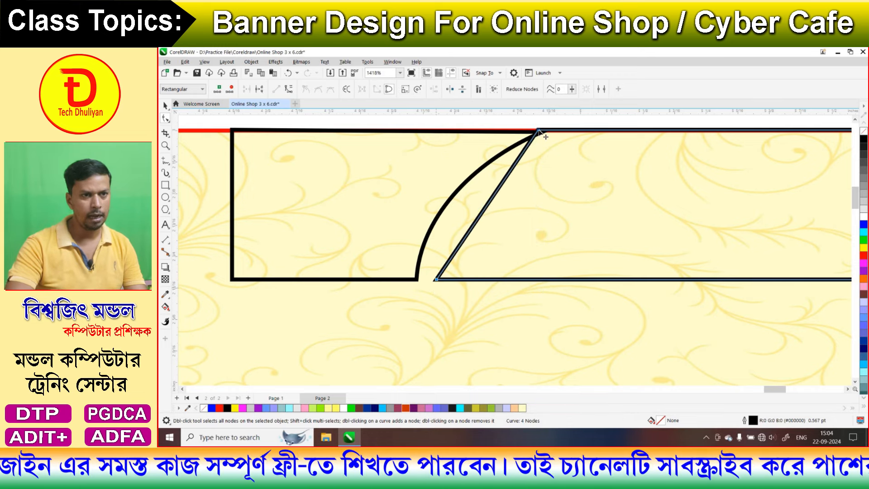
drag(552, 132, 566, 133)
Convert the wide shape's slanted left edge to a curve and bend it parallel to the neighbouring curved edge with a narrow gap
click(437, 279)
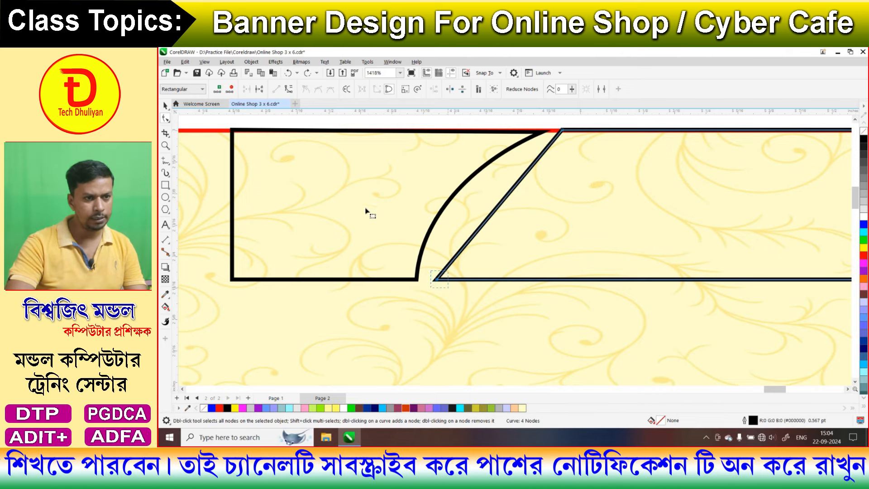
click(289, 89)
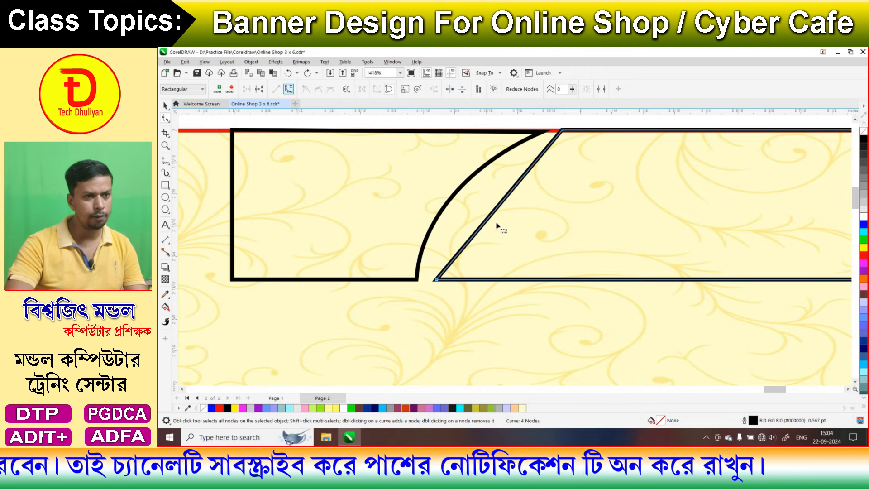
drag(495, 211, 469, 215)
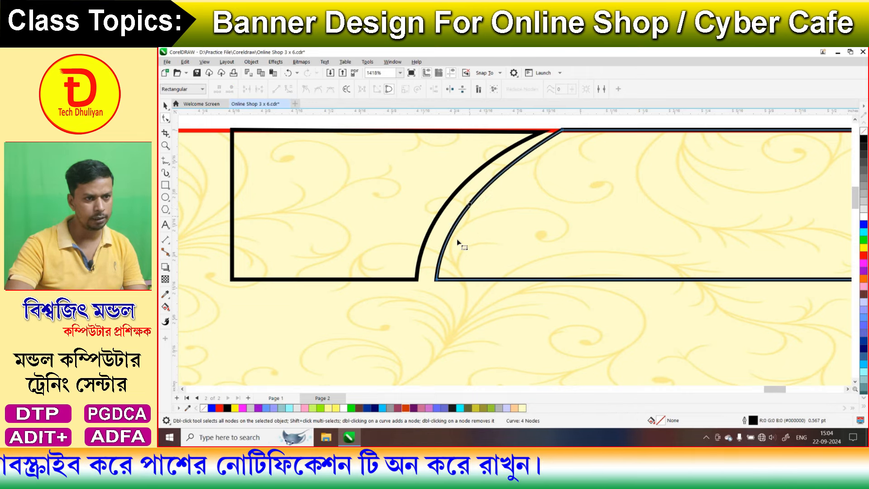
Fill the wide corner shape with red (#FF0000) without an outline, and fill the small shape beside it with black
scroll(462, 240, down, 4)
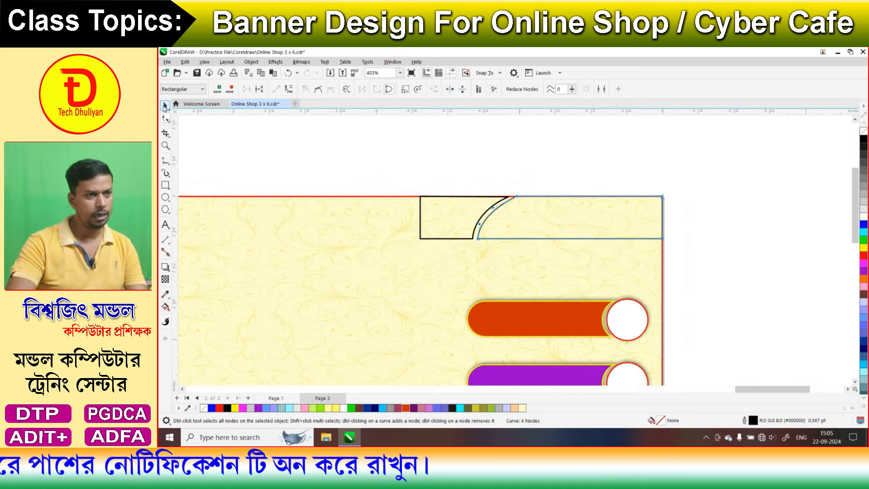
key(space)
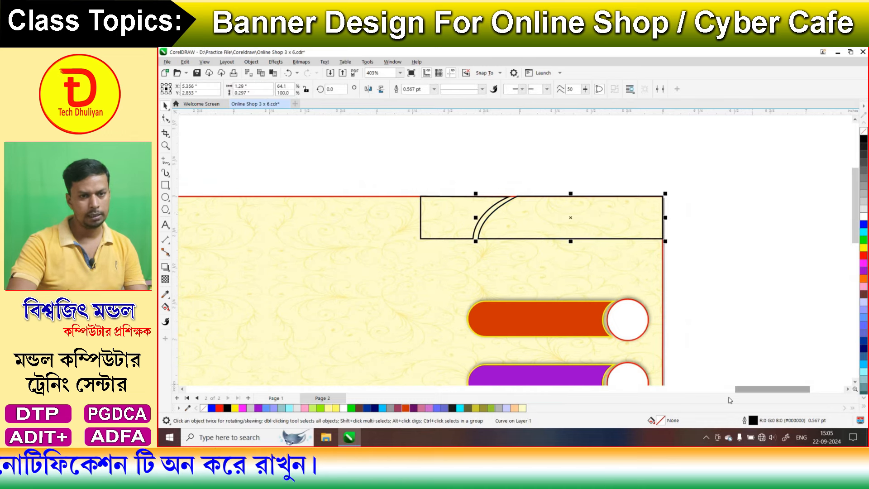
scroll(725, 361, left, 3)
scroll(700, 361, right, 3)
scroll(656, 305, down, 2)
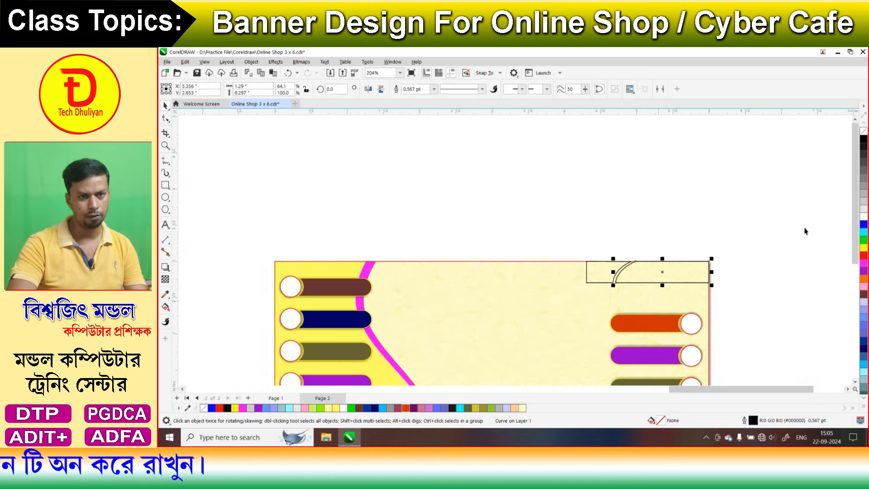
scroll(792, 225, down, 3)
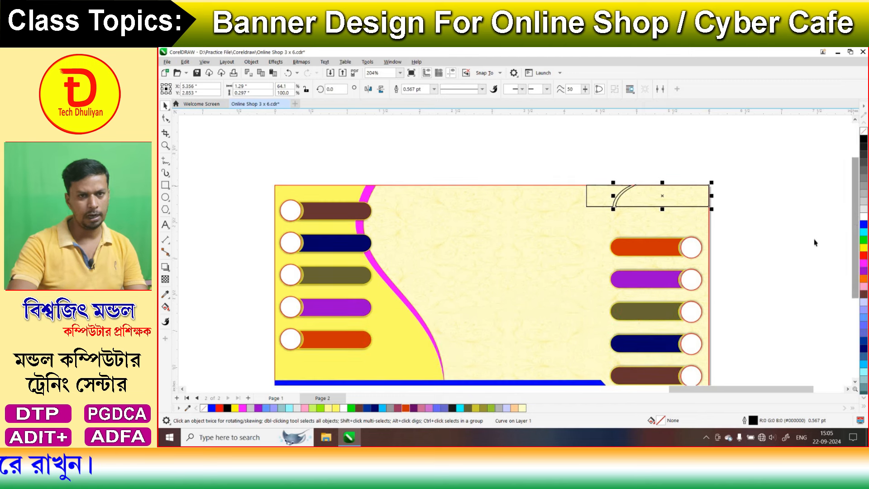
click(863, 255)
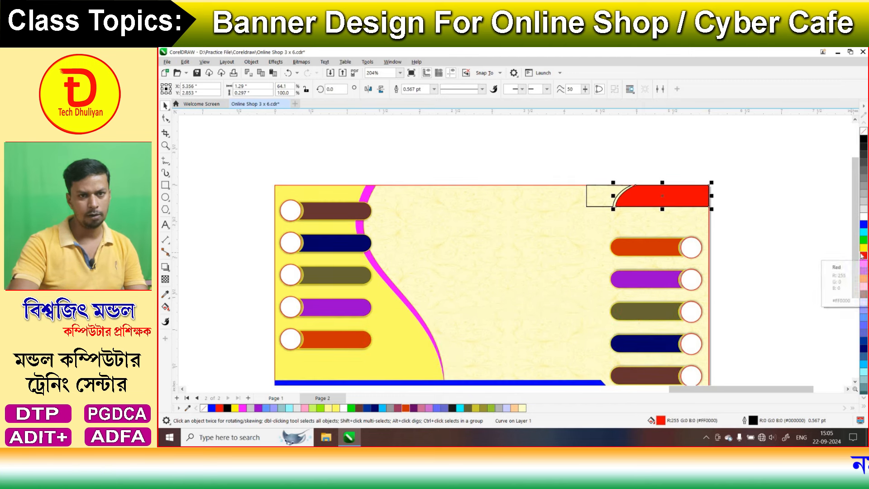
click(598, 196)
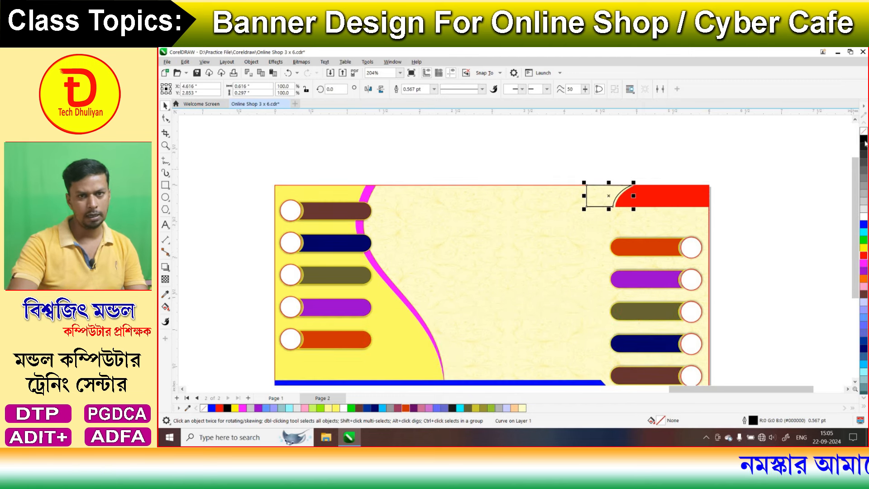
click(863, 140)
click(757, 184)
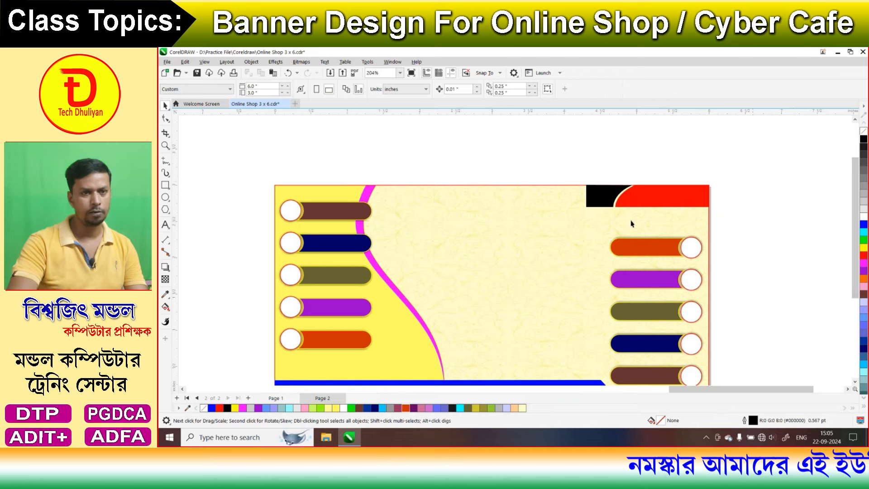
Group the black and red corner shapes and PowerClip the group inside the patterned banner background
scroll(632, 223, up, 2)
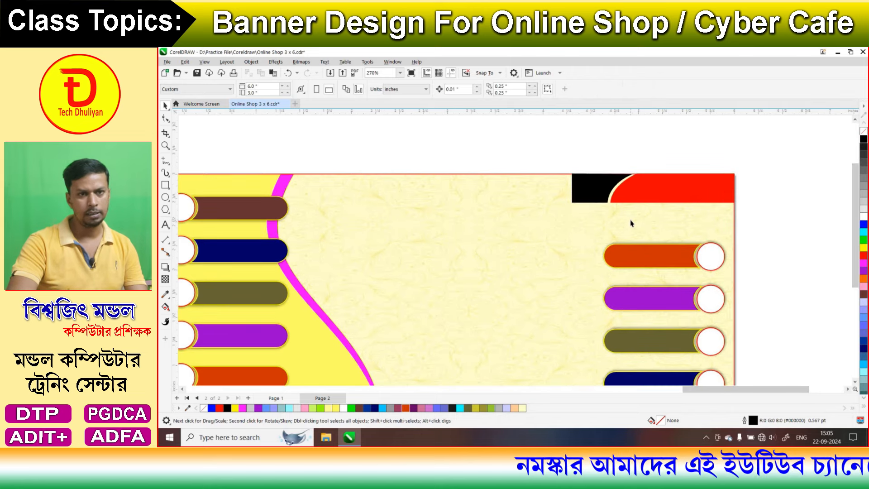
scroll(639, 220, down, 1)
scroll(639, 219, down, 3)
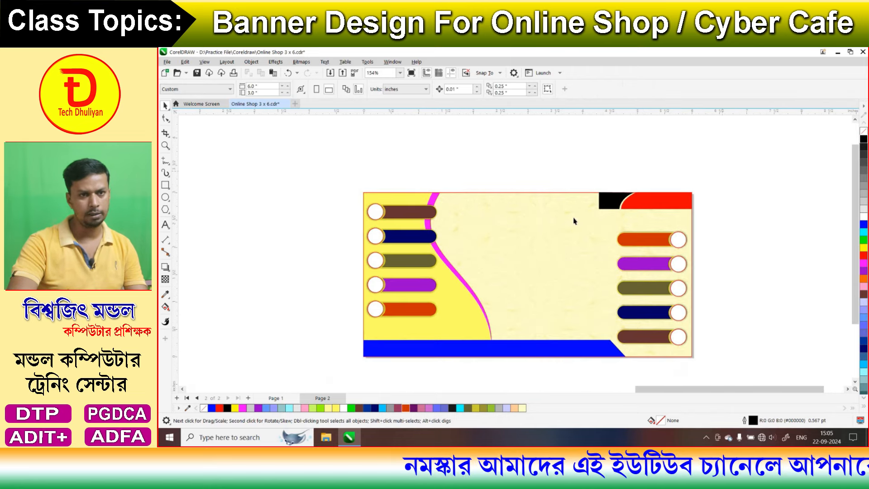
drag(721, 172, 571, 215)
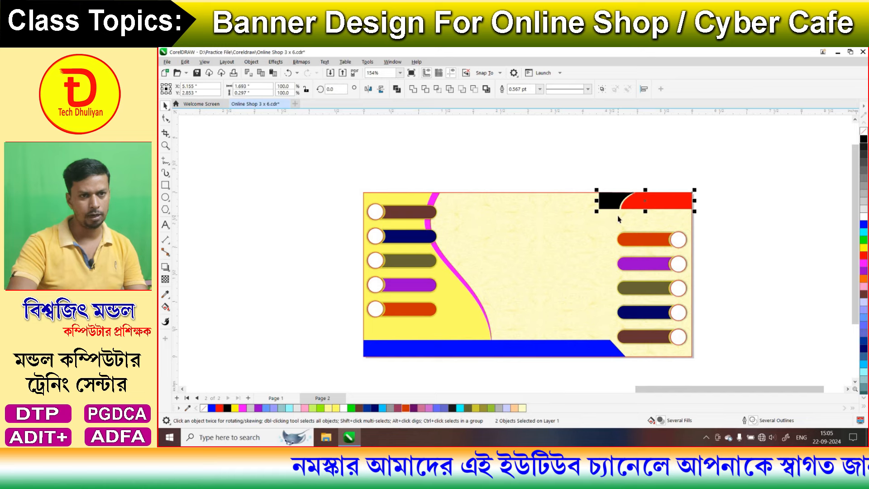
key(ctrl+g)
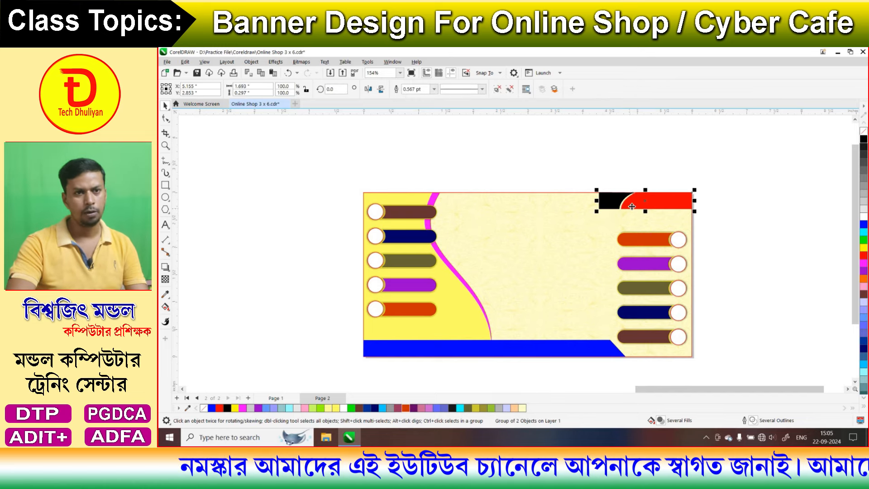
right_click(632, 207)
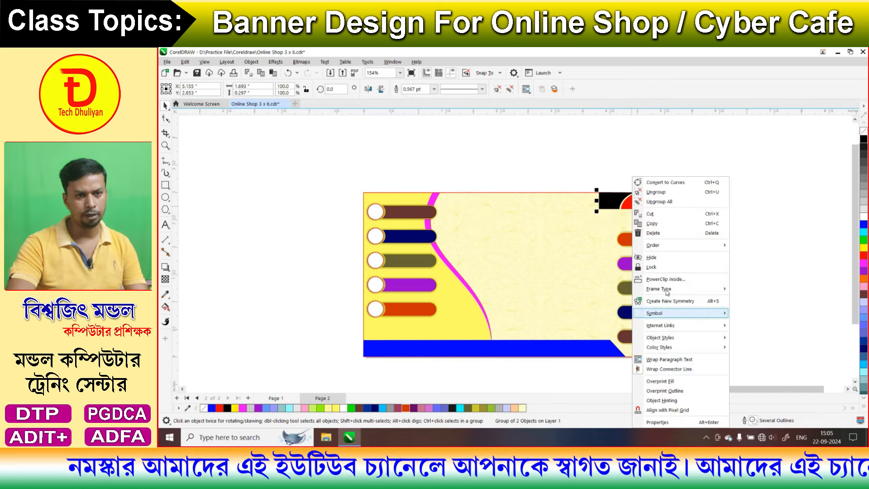
click(665, 279)
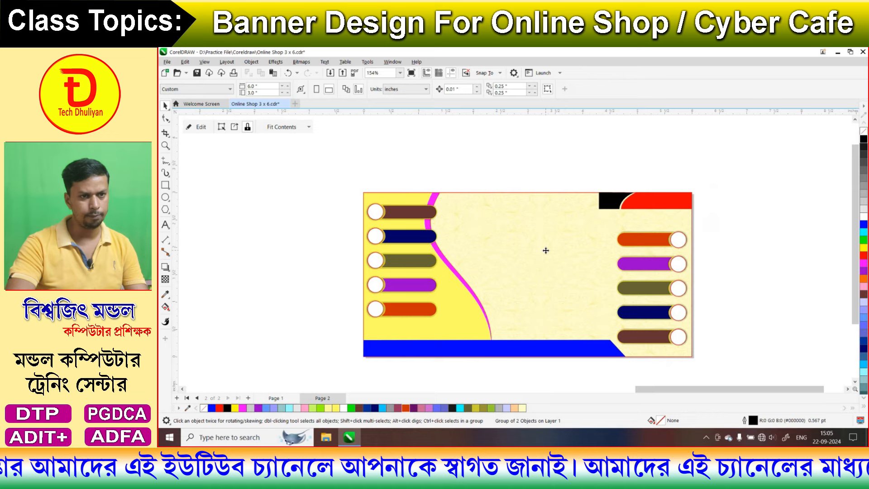
click(546, 251)
key(Escape)
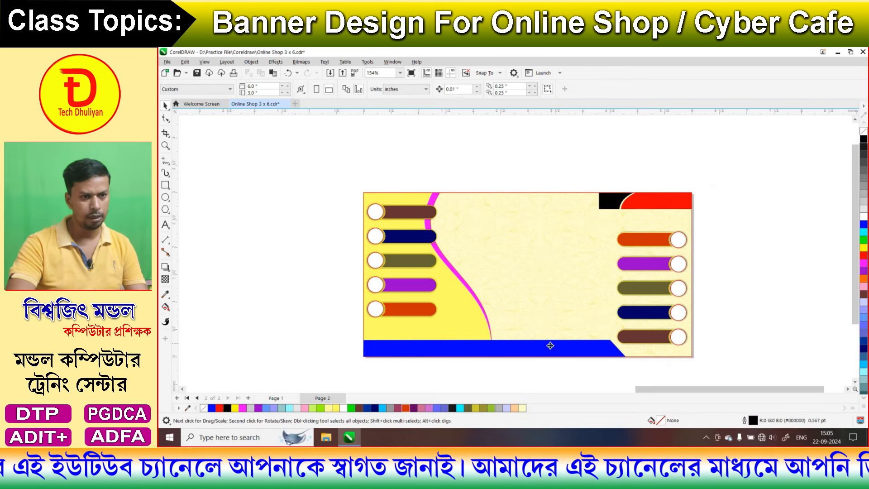
PowerClip the blue bottom bar inside the patterned banner background
click(550, 345)
right_click(550, 346)
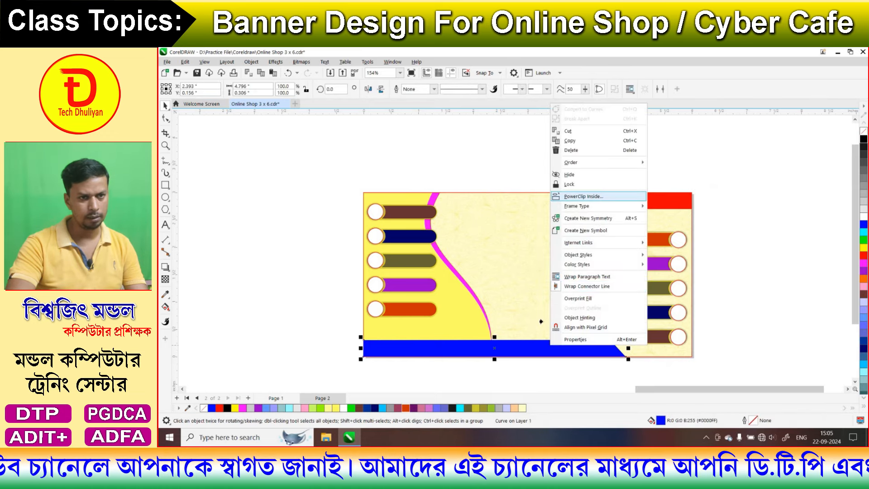
click(541, 322)
key(Escape)
Place a vertical guideline at about 2.05 inches across the banner
key(shift+F4)
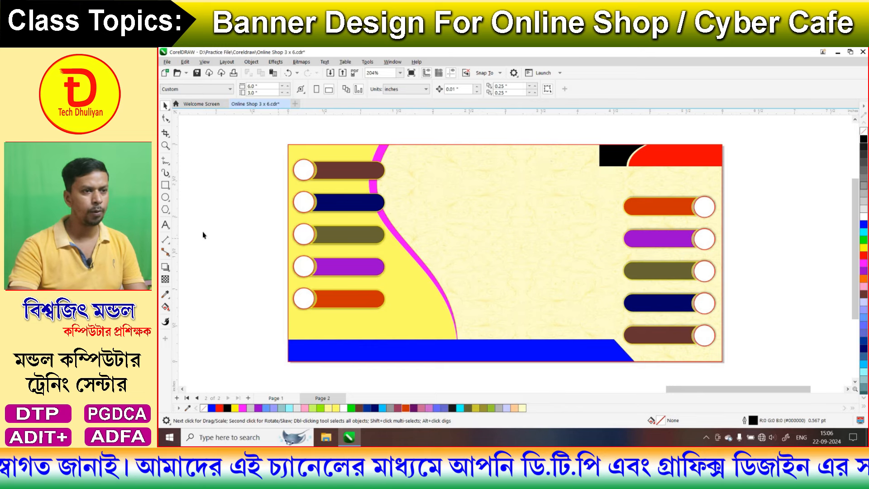
drag(333, 256, 436, 262)
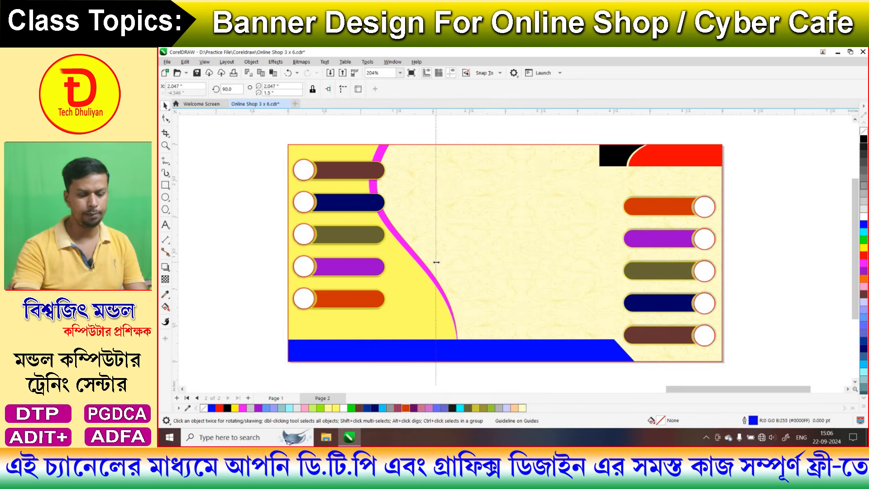
Centre the vertical guideline on the page and draw a rectangle about 1.29 by 0.25 inches near the banner's upper edge
key(p)
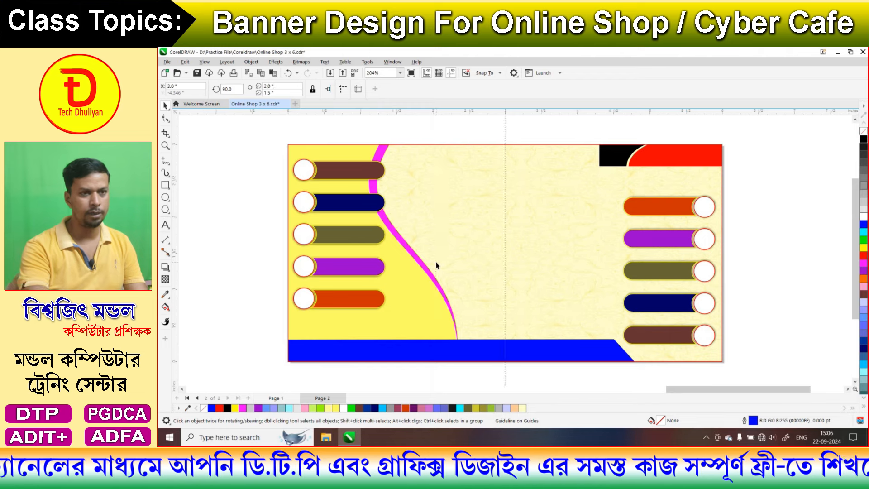
click(166, 185)
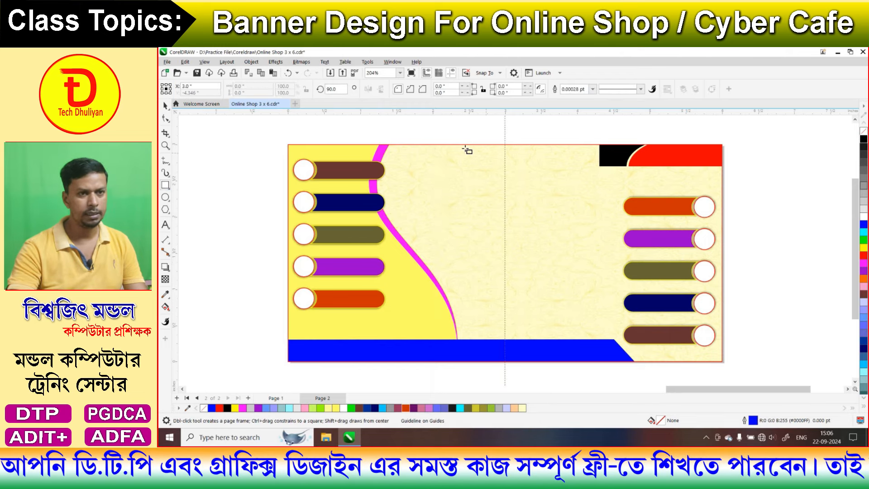
drag(463, 146, 561, 169)
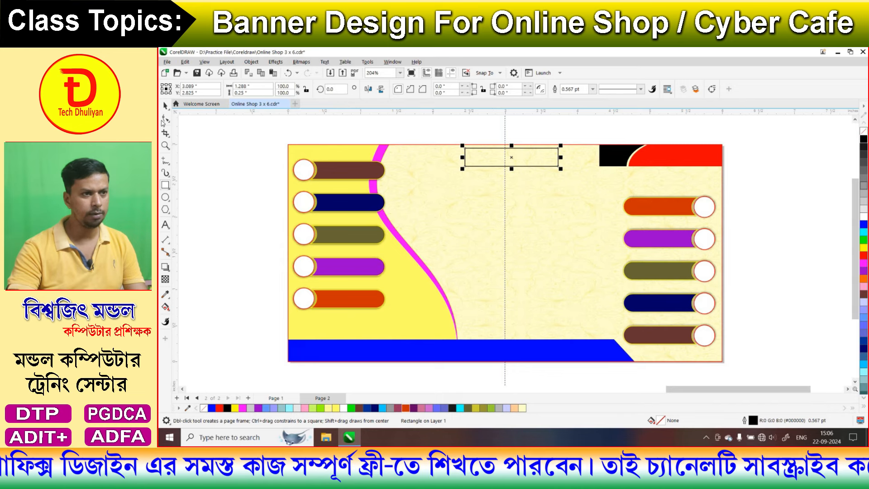
Round the rectangle's corners to about 0.077 inches and centre it horizontally on the guideline
click(166, 119)
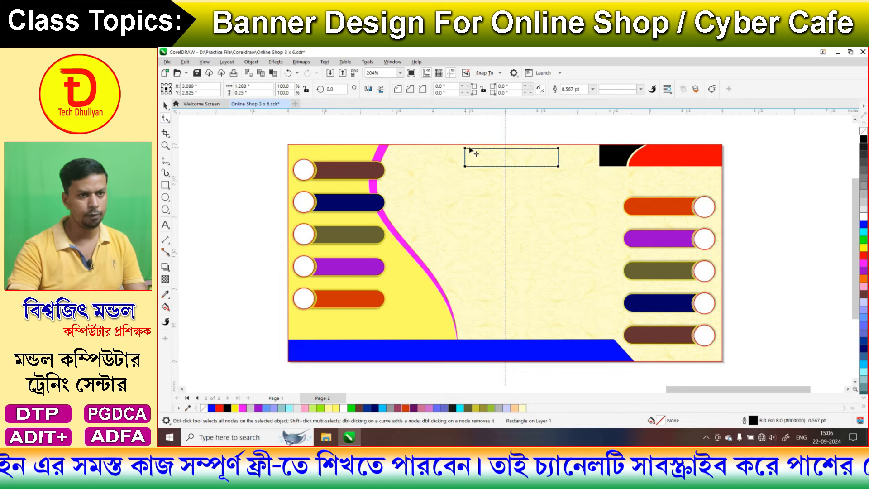
drag(465, 148, 472, 149)
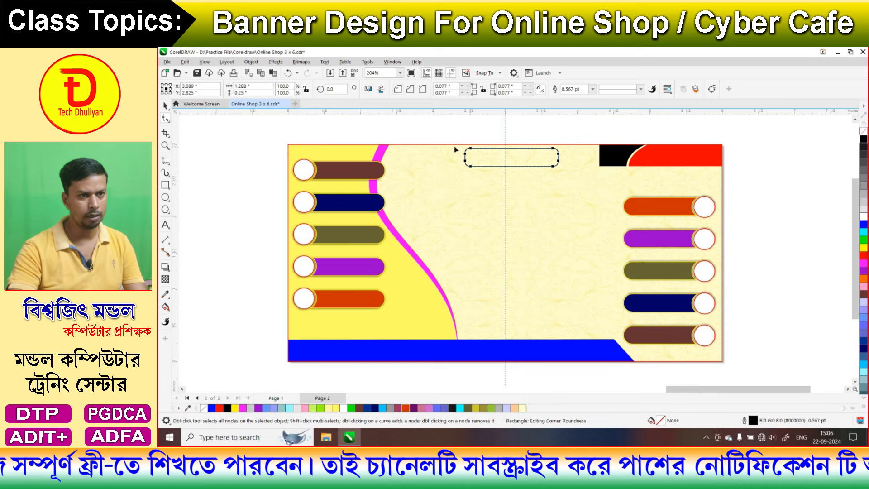
click(166, 105)
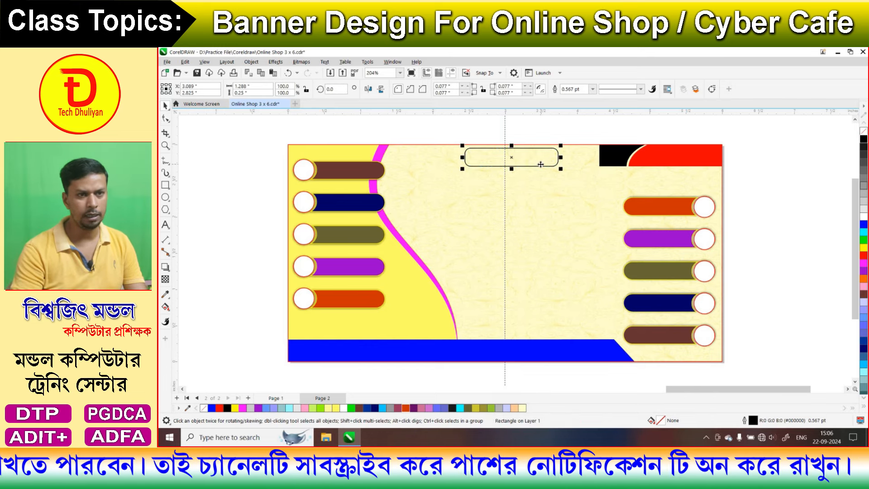
key(Left)
key(Left)
key(Left)
key(Left)
key(Left)
key(Left)
key(Left)
key(Left)
key(Left)
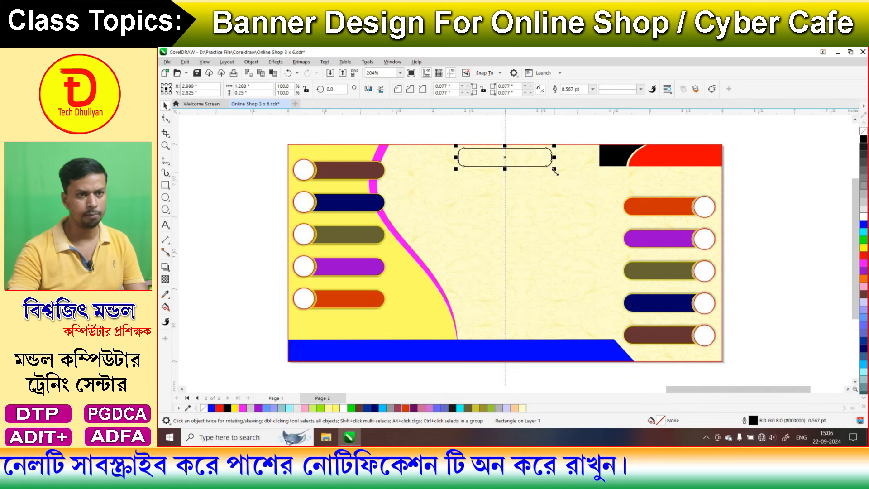
Give the rounded rectangle a red (#FF0000) fill and a matching red outline
click(864, 256)
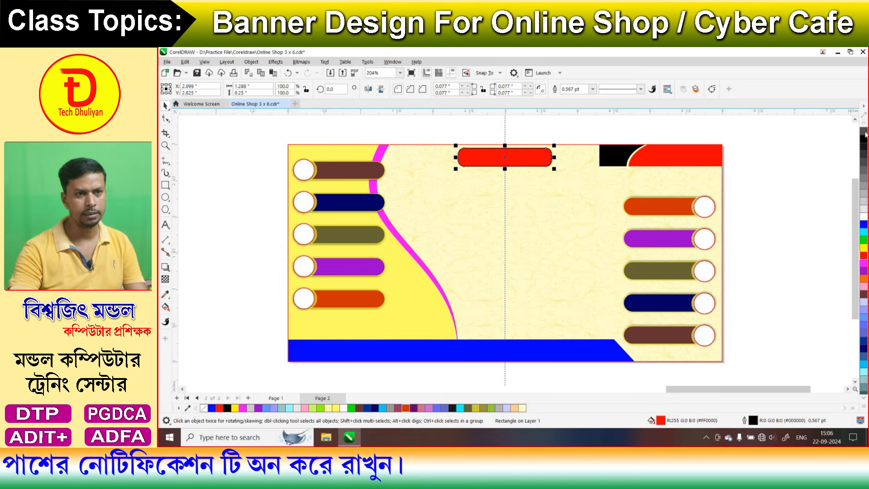
right_click(864, 132)
right_click(863, 257)
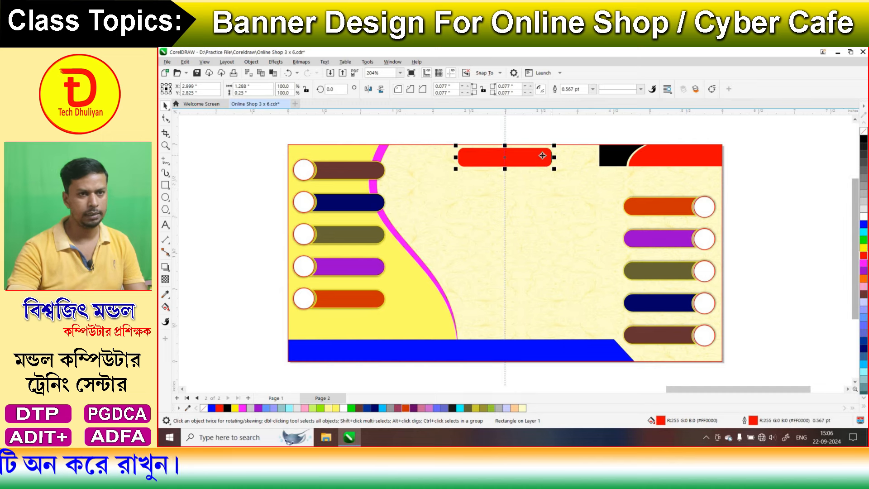
Enlarge the red rounded rectangle to about 1.33 by 0.27 inches and recentre it on the guideline at 3.0 inches
scroll(549, 156, up, 1)
scroll(547, 156, up, 2)
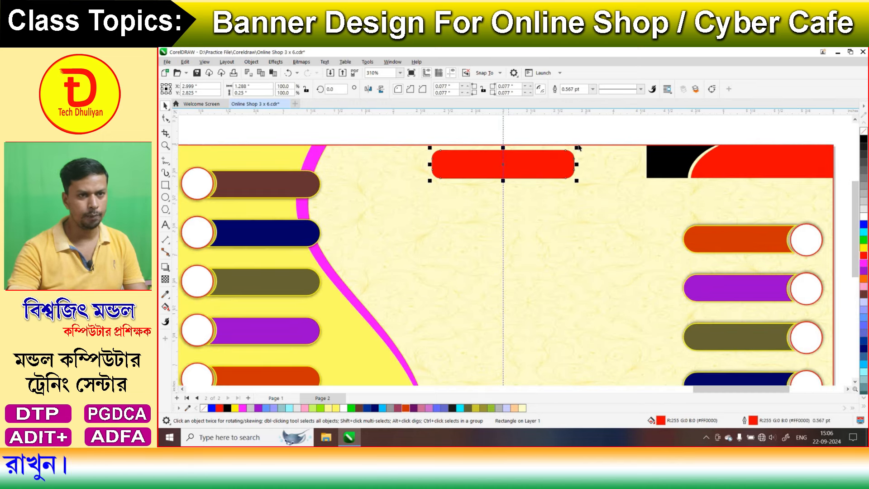
drag(579, 148, 584, 143)
drag(503, 148, 504, 146)
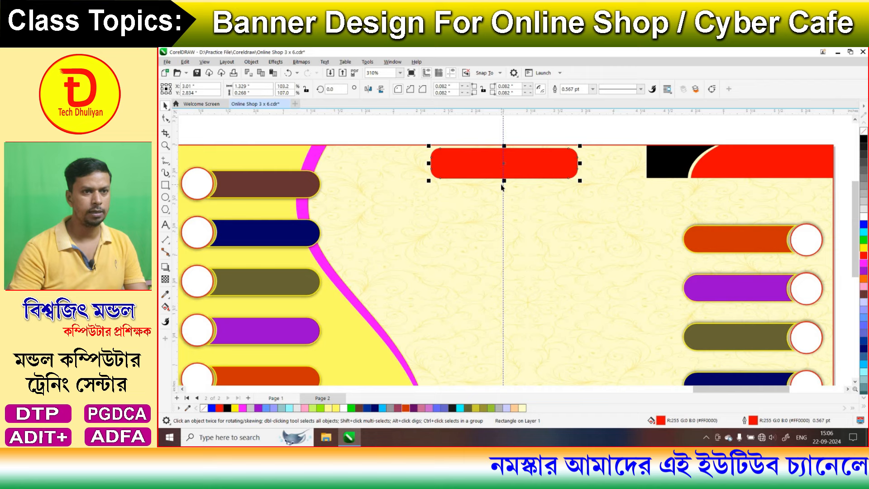
key(Left)
Delete the vertical guideline at the middle of the banner
scroll(502, 188, down, 4)
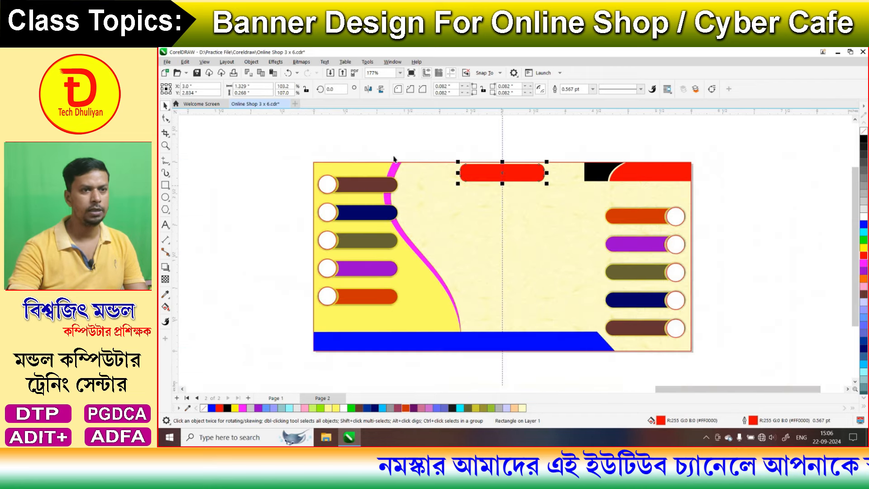
click(395, 159)
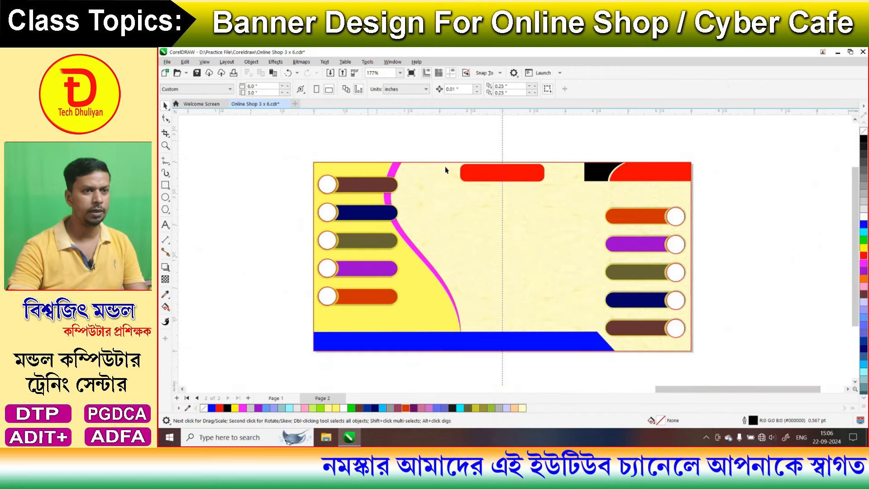
click(502, 129)
key(Delete)
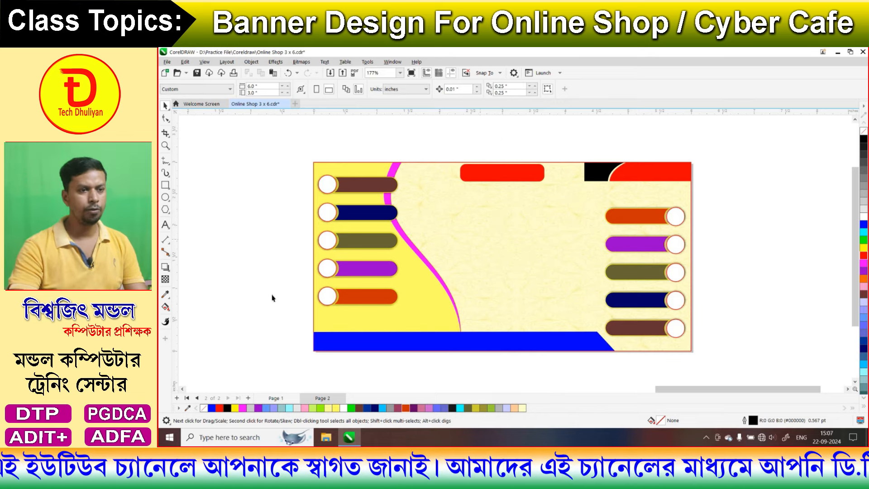
Locate the prepared text lines far from the page and move the whole block right beside the banner
scroll(285, 296, down, 2)
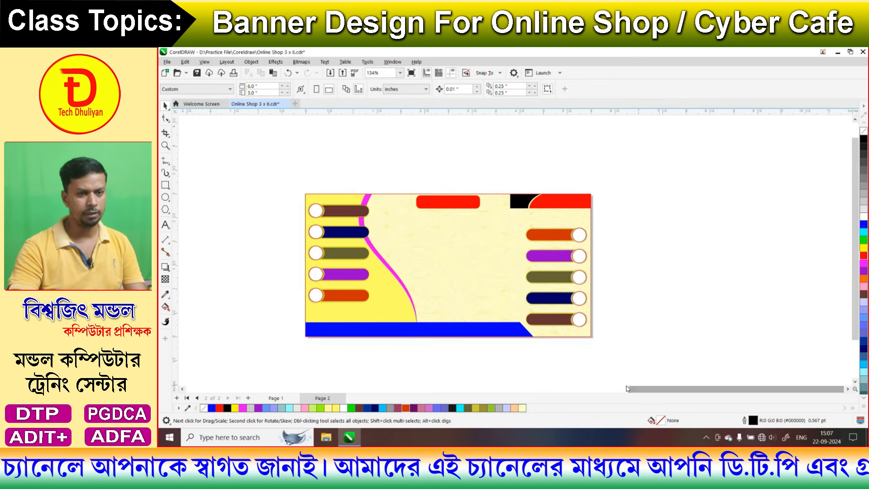
drag(633, 389, 578, 397)
scroll(399, 327, down, 3)
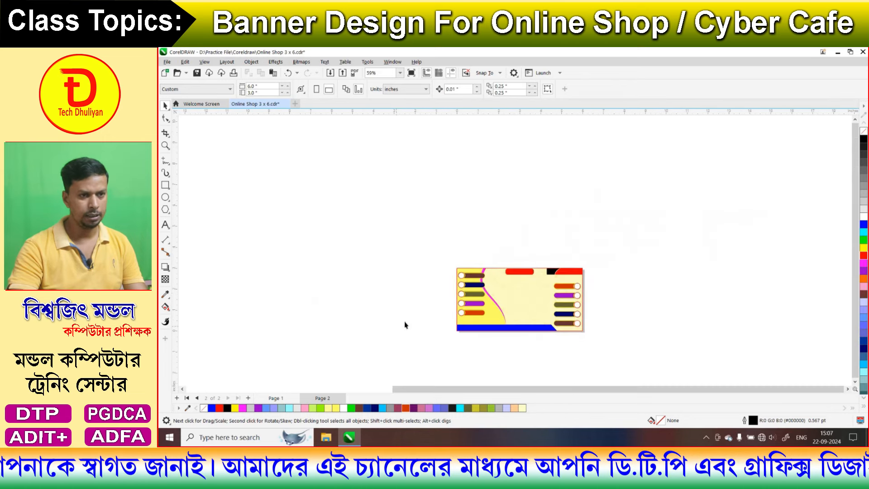
scroll(404, 325, down, 2)
click(400, 72)
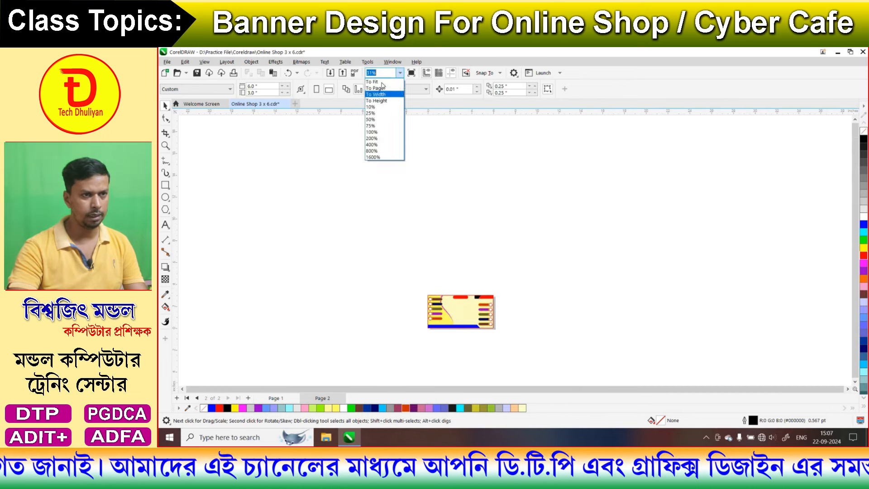
click(379, 82)
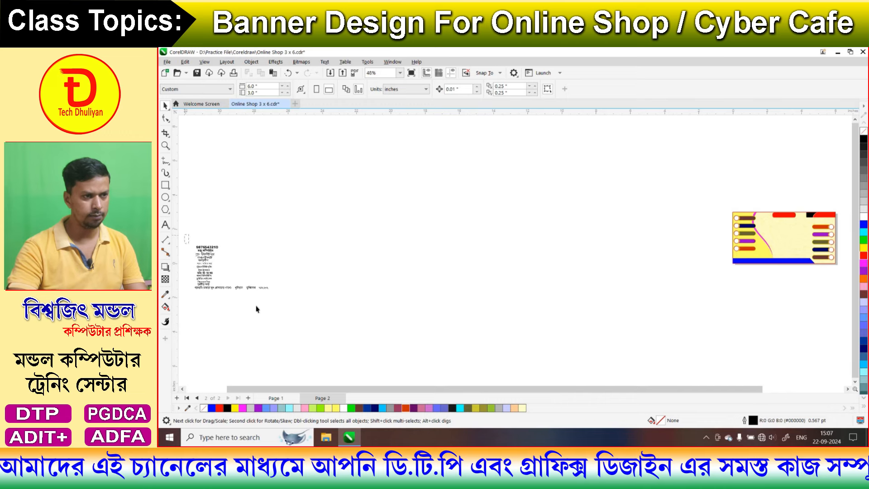
drag(271, 303, 184, 241)
drag(226, 259, 682, 229)
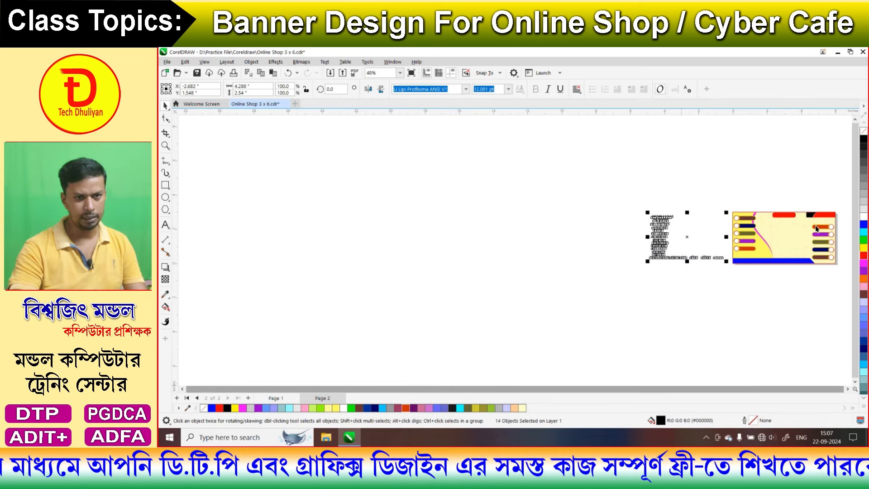
scroll(804, 230, up, 2)
scroll(805, 230, up, 2)
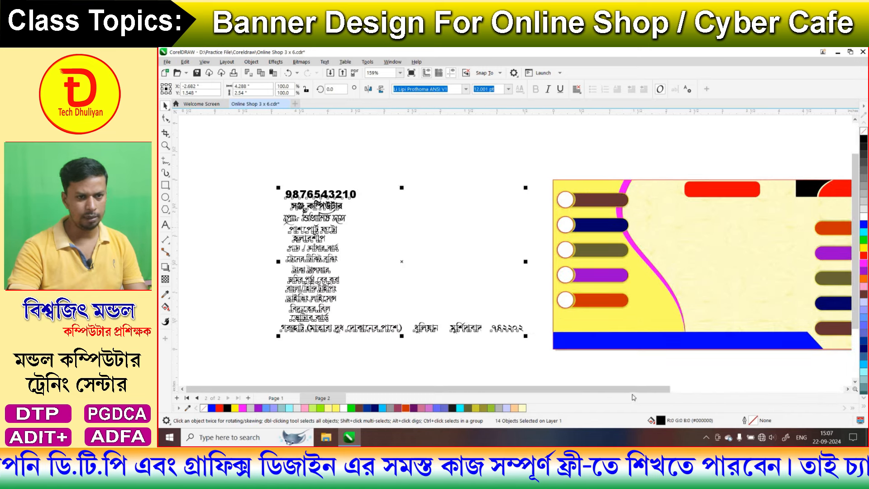
drag(634, 390, 653, 389)
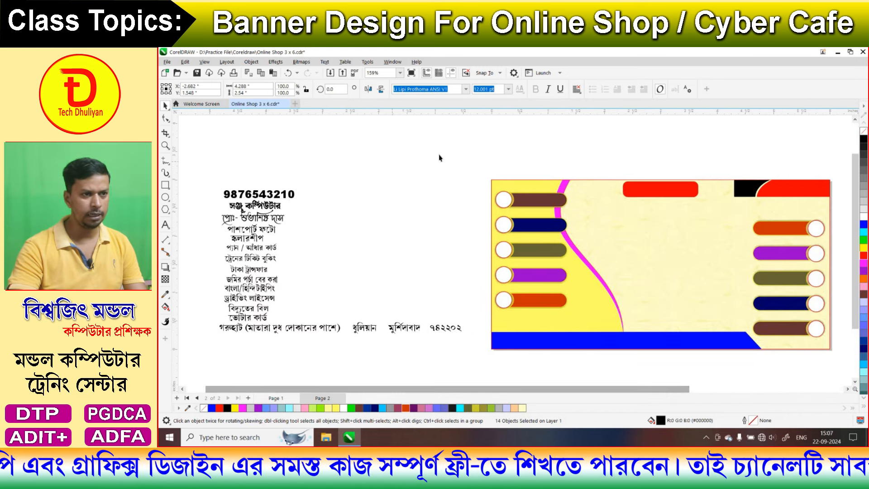
click(439, 157)
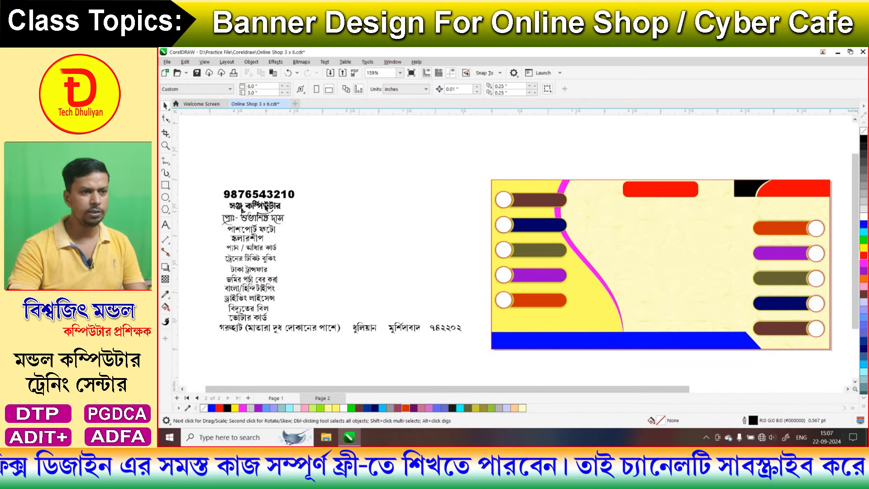
Move the shop name "সঞ্জু কম্পিউটার" onto the banner and enlarge it to about 42 pt, filling the space between the label columns
scroll(264, 206, right, 1)
drag(264, 206, 617, 228)
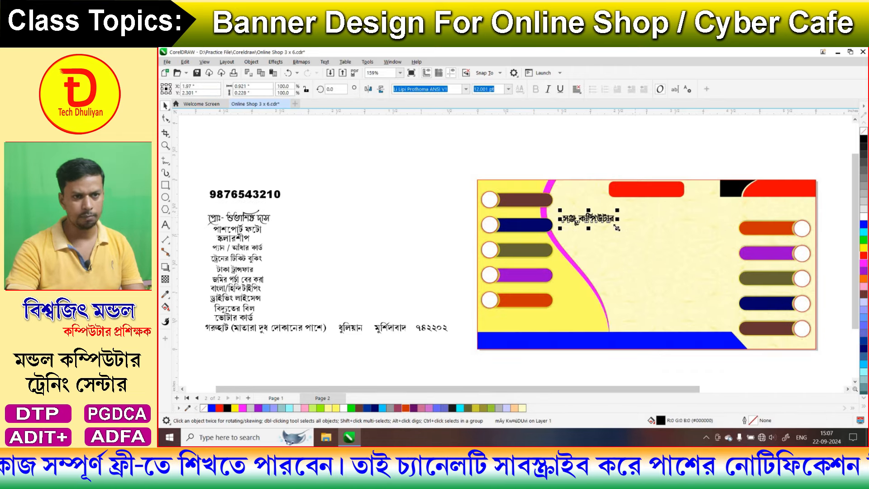
drag(692, 253, 685, 229)
scroll(729, 236, up, 1)
drag(711, 206, 749, 199)
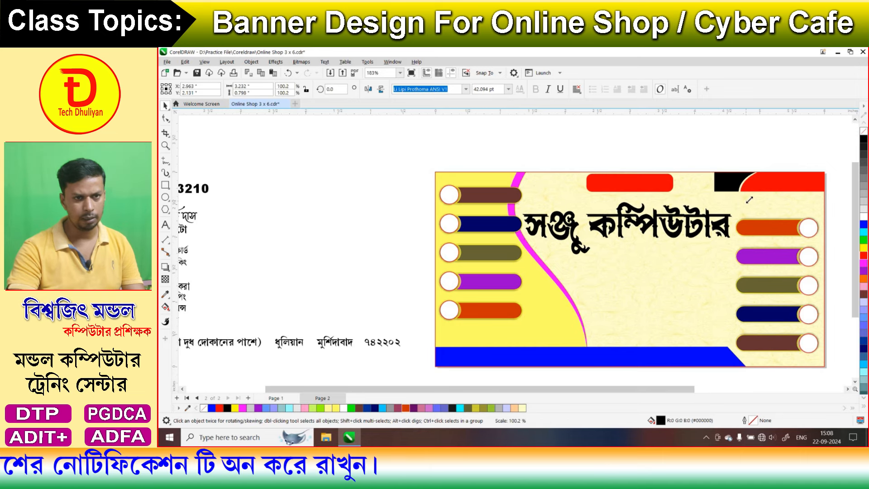
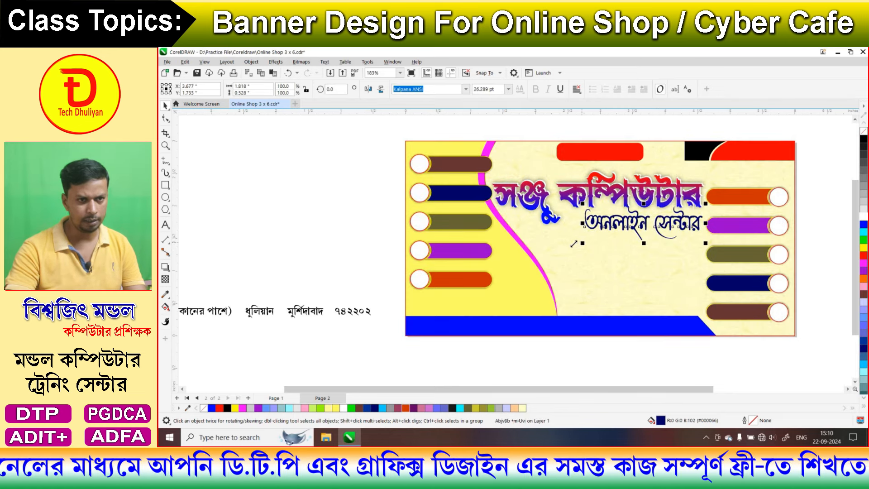
Enlarge the "অনলাইন সেন্টার" subtitle to about 29 pt and shift it slightly lower beneath the shop name
drag(574, 243, 566, 248)
drag(628, 219, 628, 224)
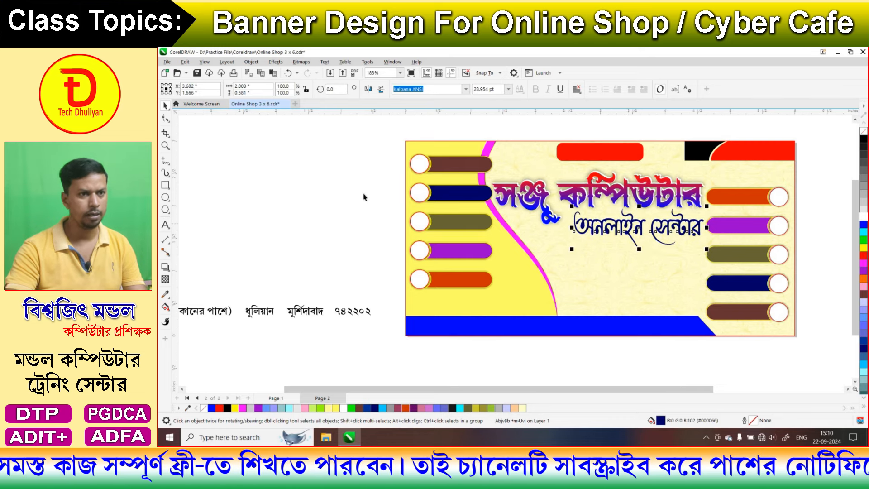
click(364, 197)
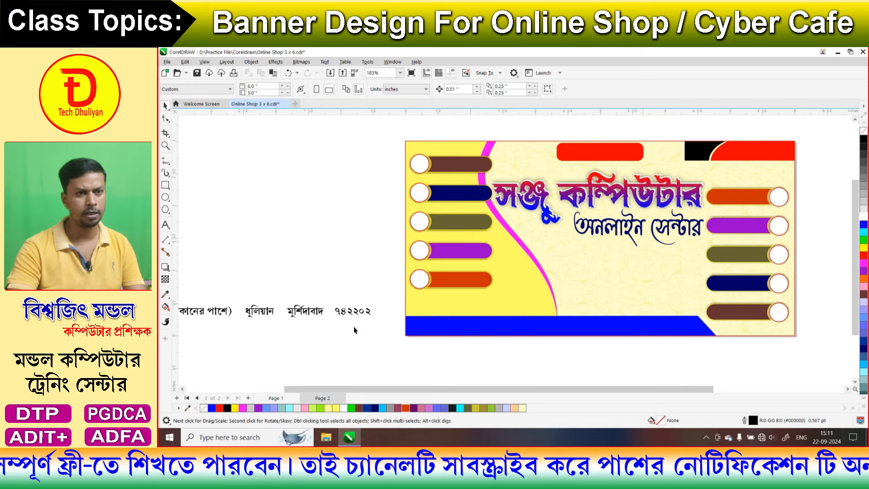
Place the address line on the blue bottom bar, enlarge it to about 14.7 pt and colour it white
drag(312, 312, 514, 339)
drag(622, 329, 631, 329)
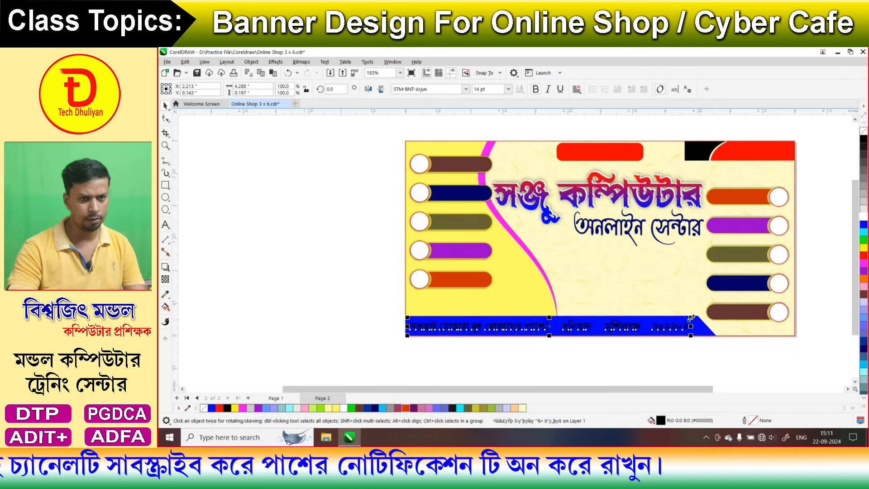
drag(695, 318, 704, 316)
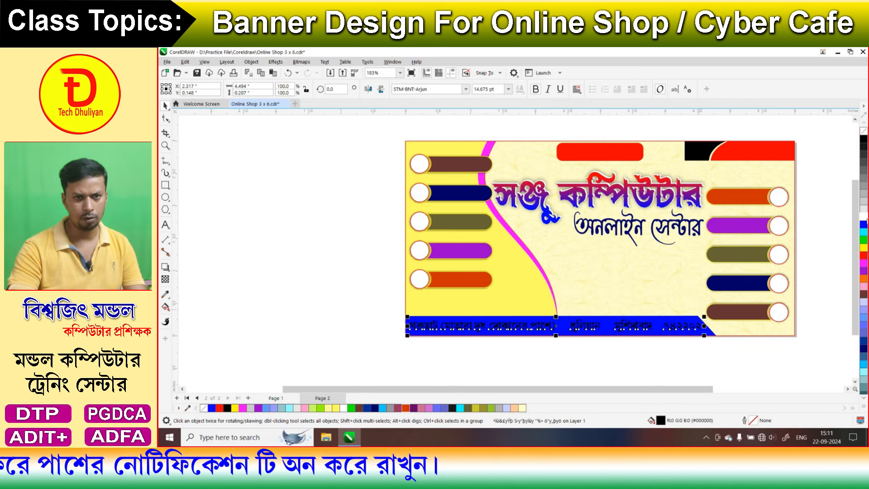
click(864, 217)
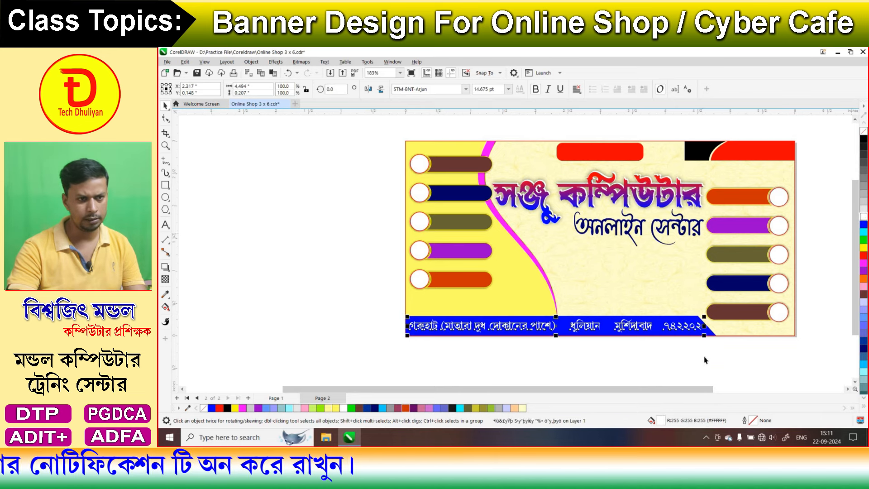
click(690, 384)
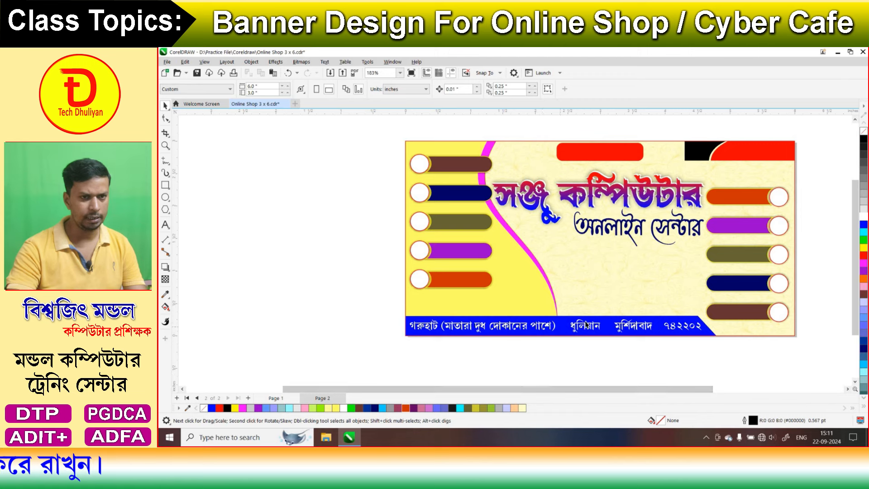
Add the flower ornament glyph in Prosenjit Border11 near the address line and shrink it to about 0.13 inches
click(325, 62)
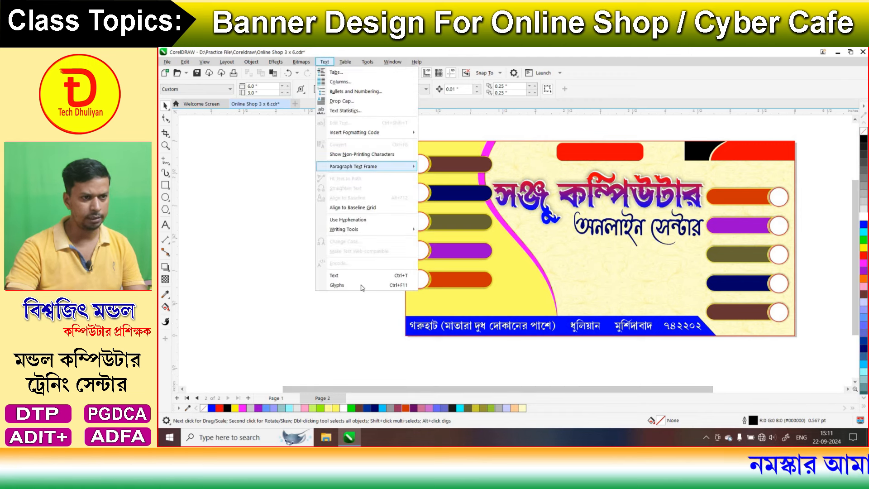
click(379, 286)
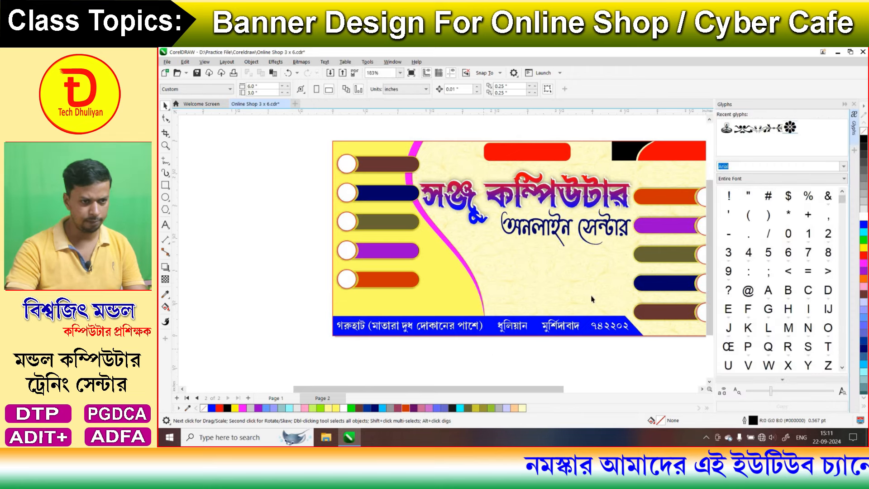
key(ctrl+v)
click(854, 104)
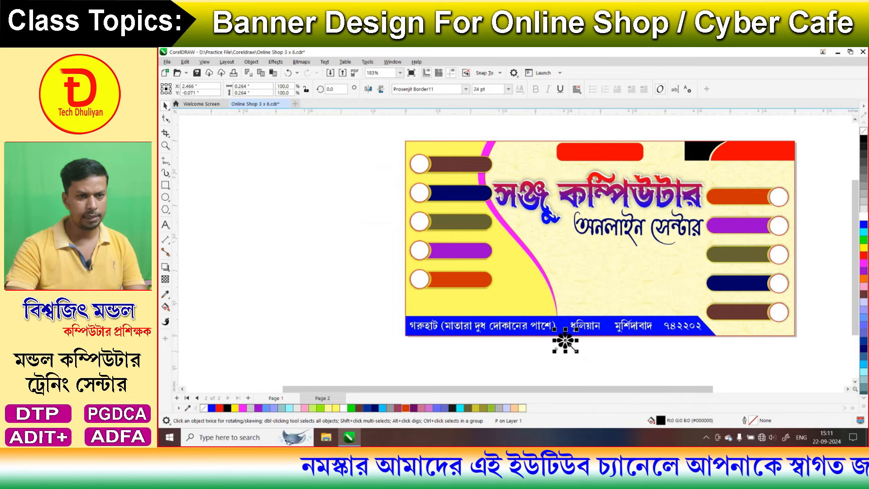
drag(576, 350, 569, 343)
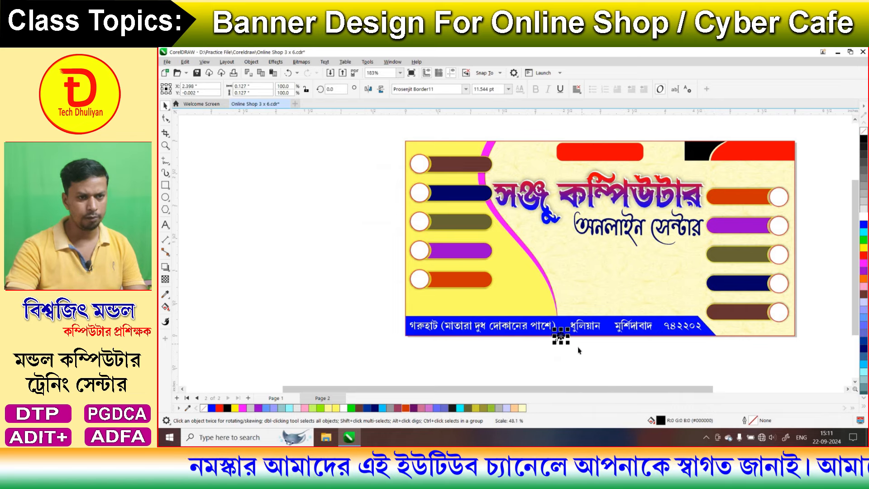
Colour the flower ornament white, place it after the closing bracket in the address line, and copy it into the two remaining gaps
scroll(579, 350, up, 4)
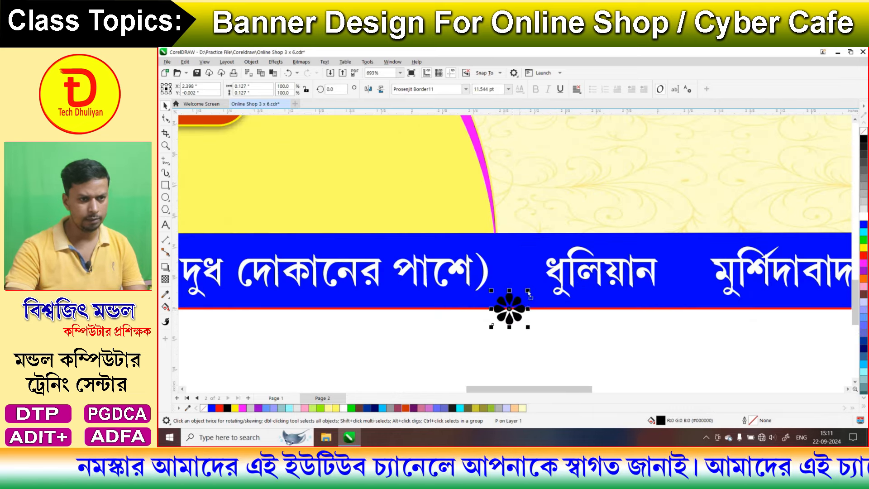
drag(521, 308, 528, 273)
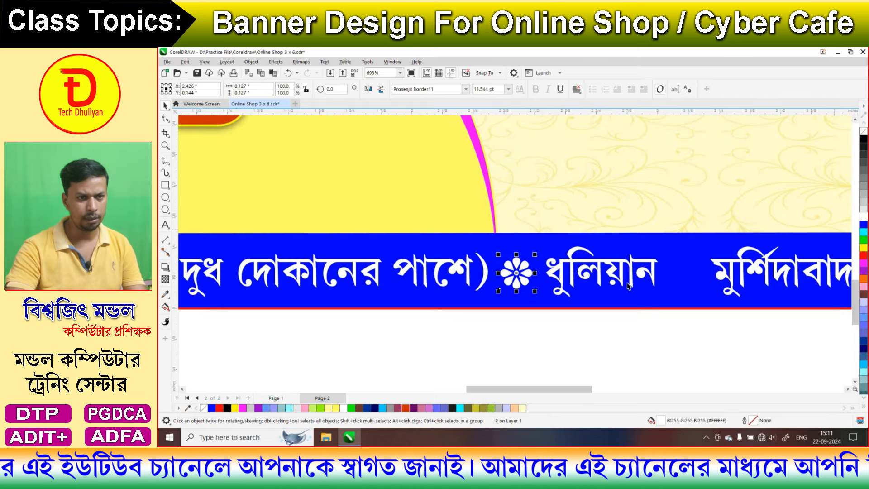
mouse_move(698, 273)
mouse_down()
mouse_move(705, 280)
mouse_move(697, 272)
mouse_up()
right_click(697, 272)
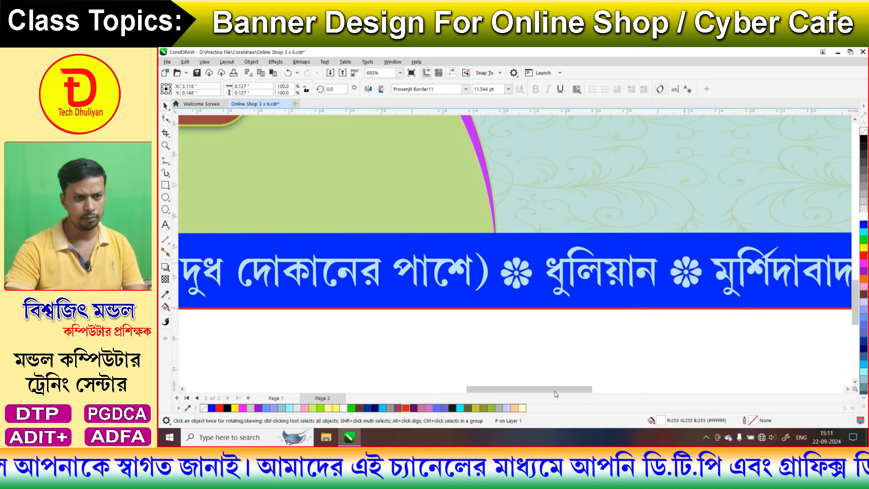
drag(556, 392, 628, 393)
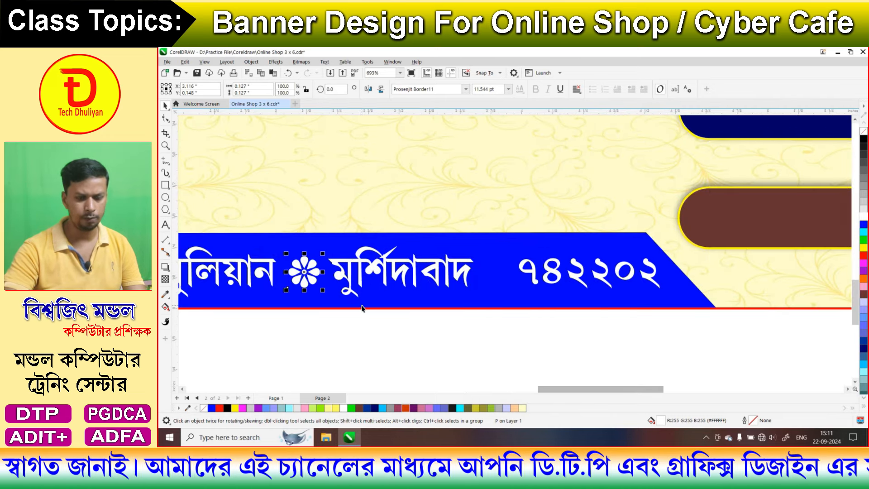
drag(295, 275, 486, 275)
Move the proprietor's name line onto the red header box, centre it there and colour it white
scroll(485, 275, down, 4)
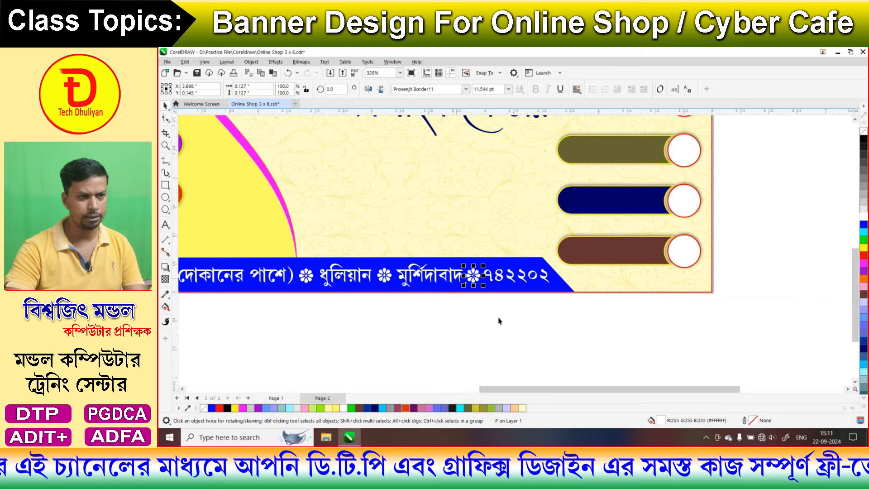
drag(507, 389, 458, 389)
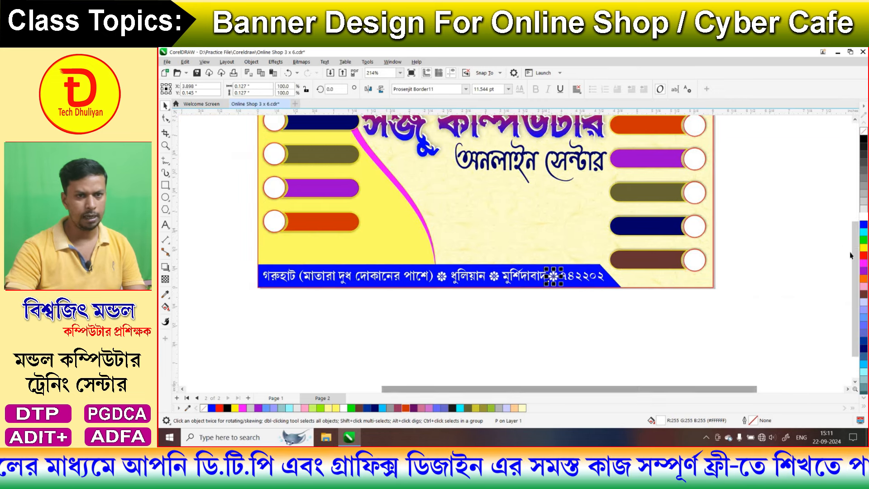
drag(854, 246, 854, 191)
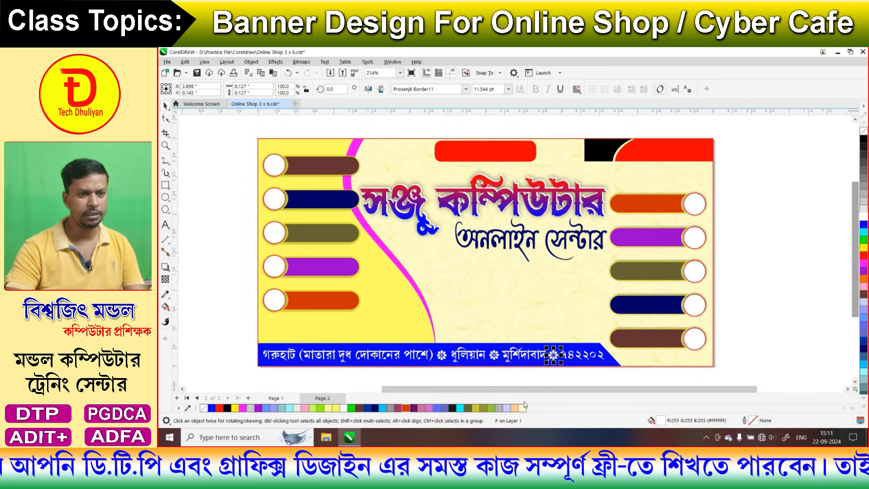
drag(511, 389, 494, 390)
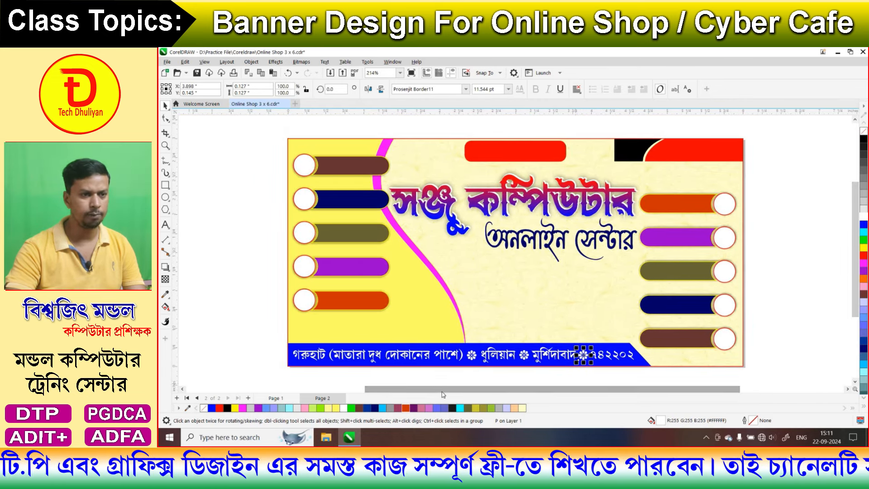
drag(422, 390, 307, 388)
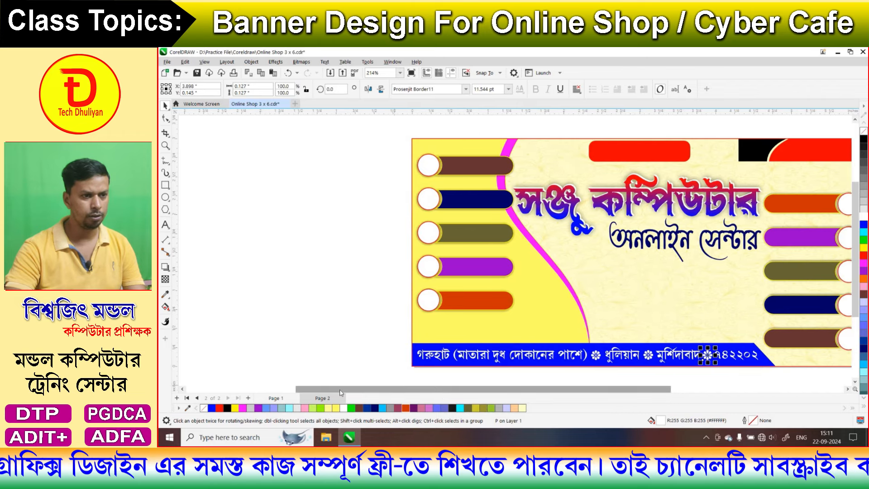
drag(371, 389, 306, 324)
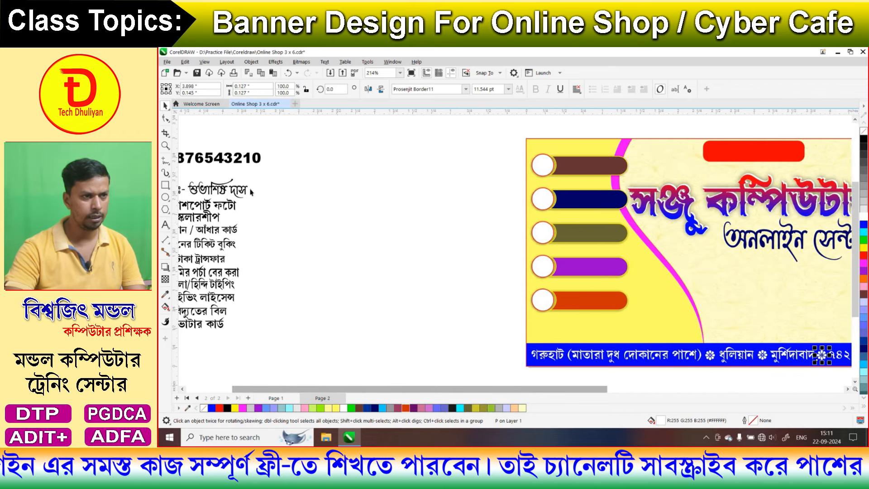
drag(252, 192, 796, 152)
drag(601, 389, 673, 391)
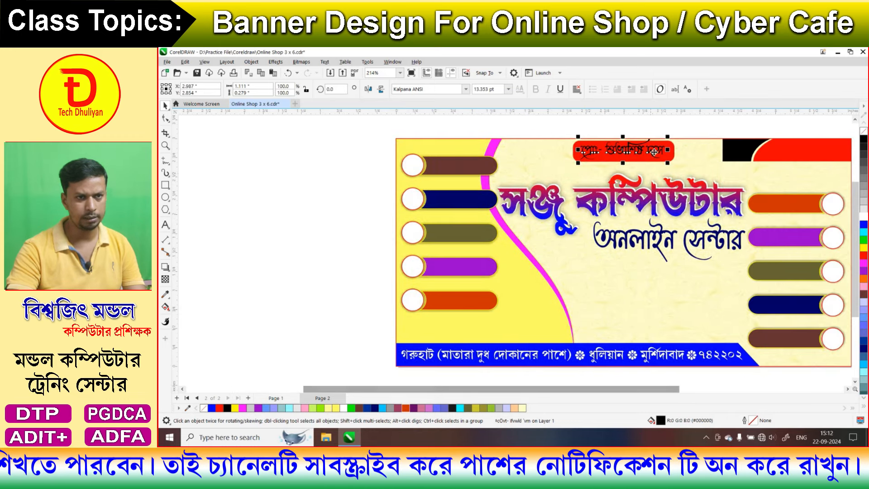
key(Right)
key(Right)
key(Down)
key(Down)
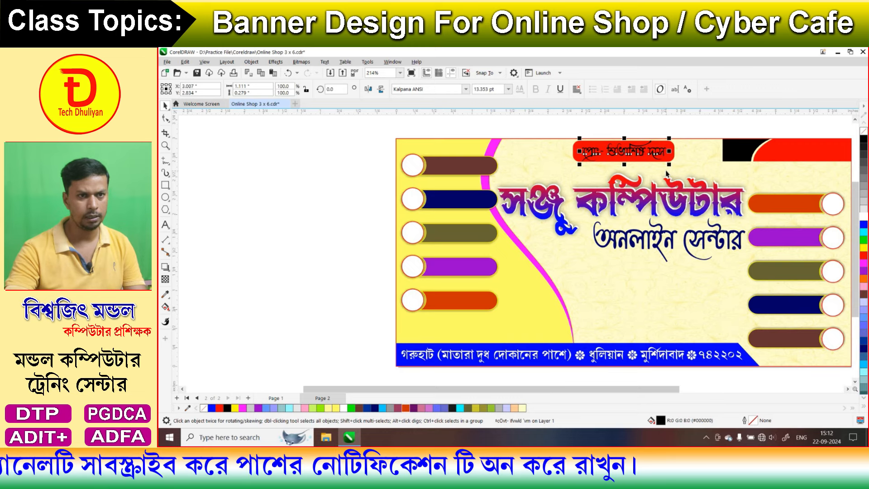
click(864, 218)
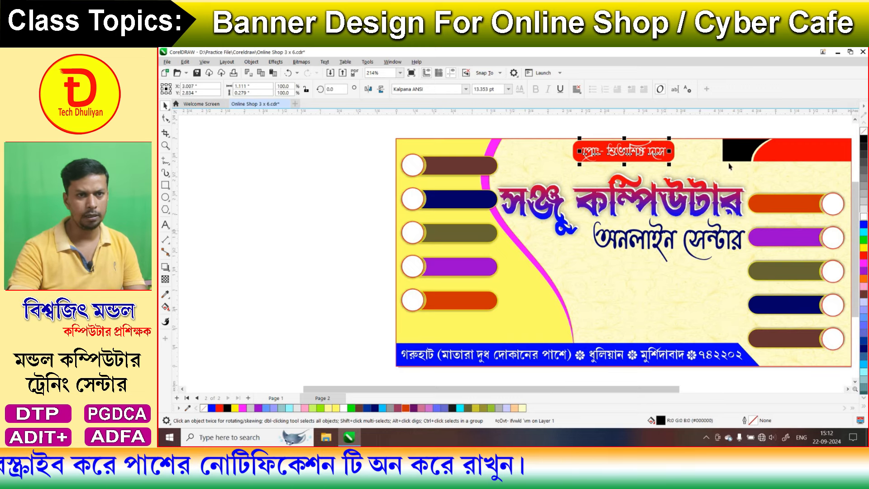
Place the phone number on the banner's red upper corner shape, colour it white and shrink it to about 12 pt
click(656, 376)
drag(636, 389, 518, 398)
drag(317, 158, 830, 182)
scroll(518, 239, right, 5)
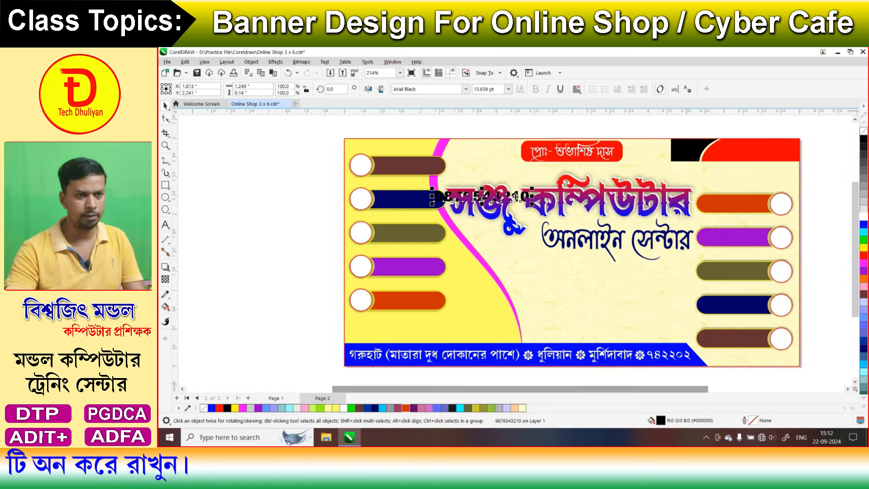
drag(516, 196, 780, 150)
click(864, 218)
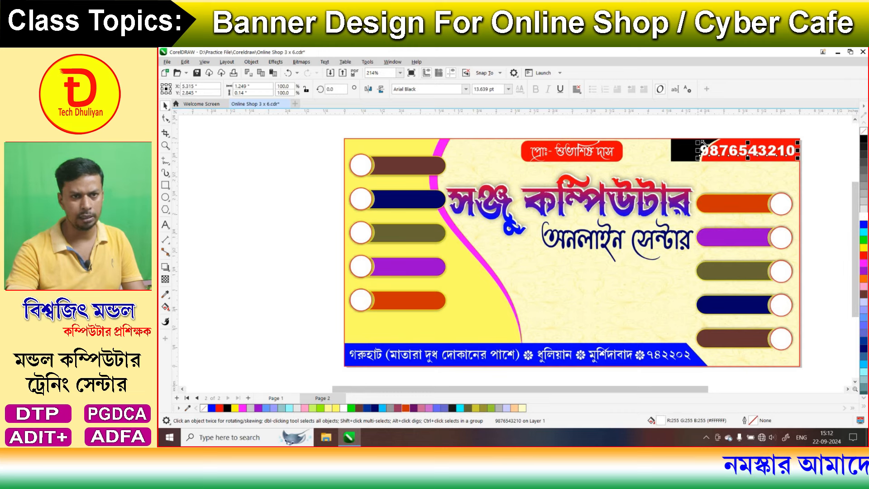
drag(703, 143, 746, 155)
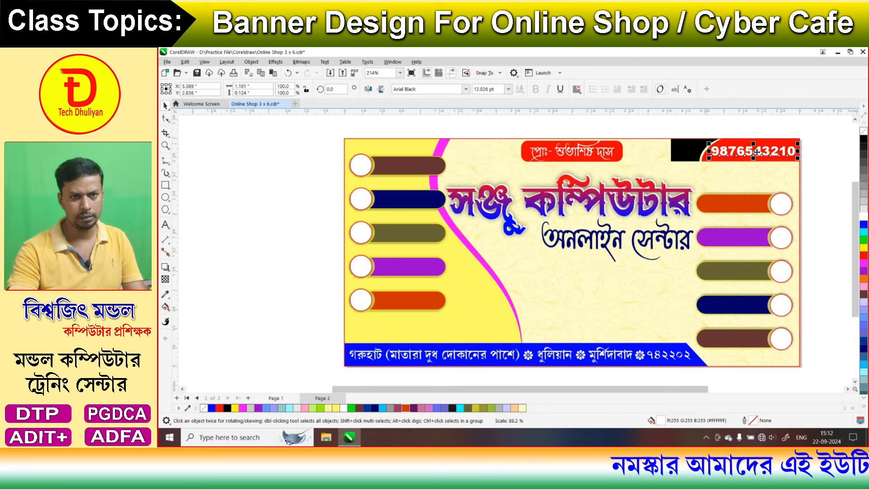
Add a drop shadow offset about 0.001 and -0.014 inches to the phone number, and adjust the number's height and position within the red corner
click(166, 267)
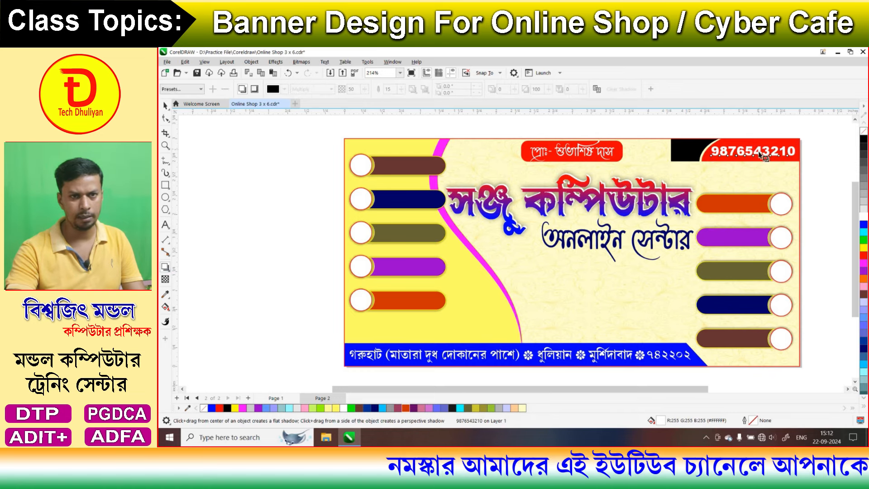
drag(753, 151, 755, 156)
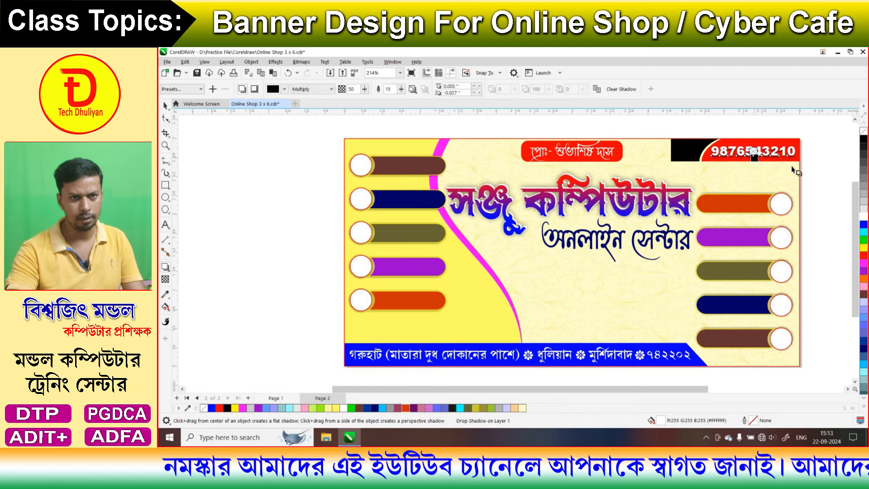
scroll(765, 158, up, 5)
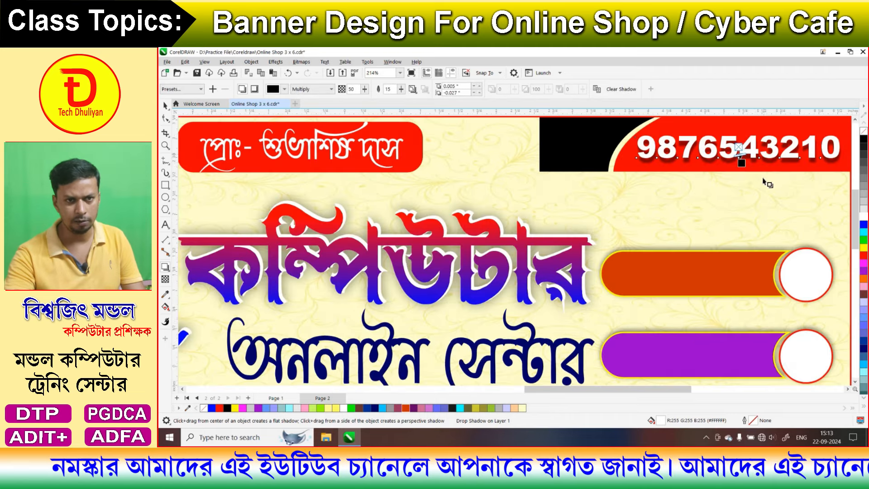
drag(703, 161, 701, 159)
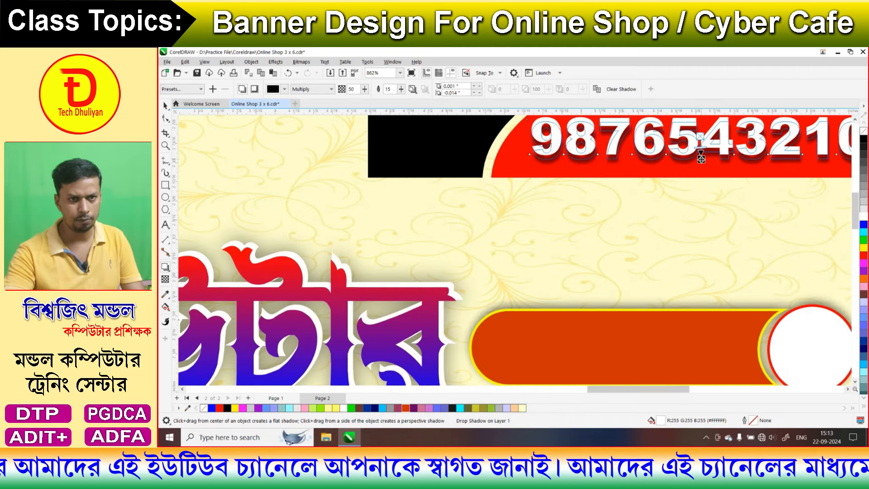
scroll(693, 183, down, 2)
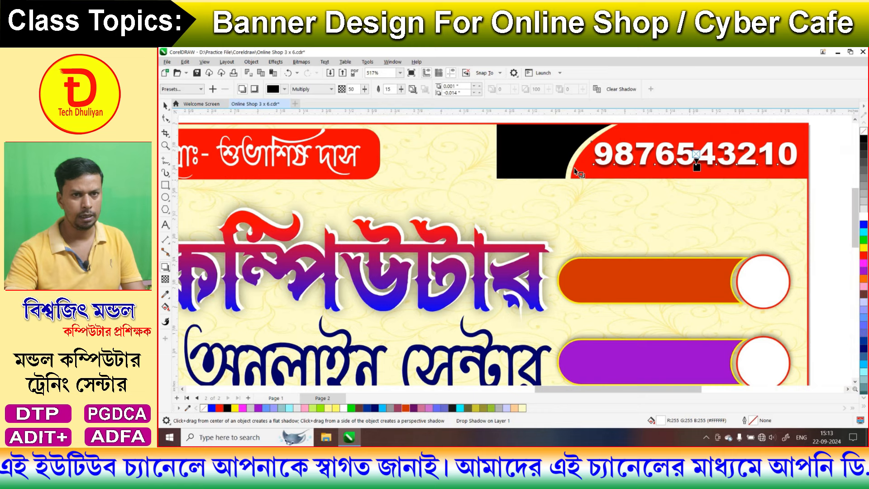
click(165, 107)
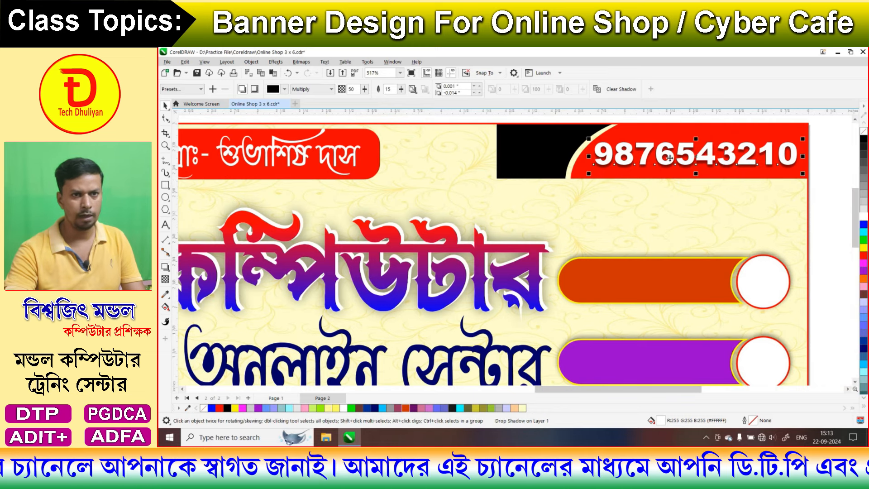
drag(671, 154, 709, 159)
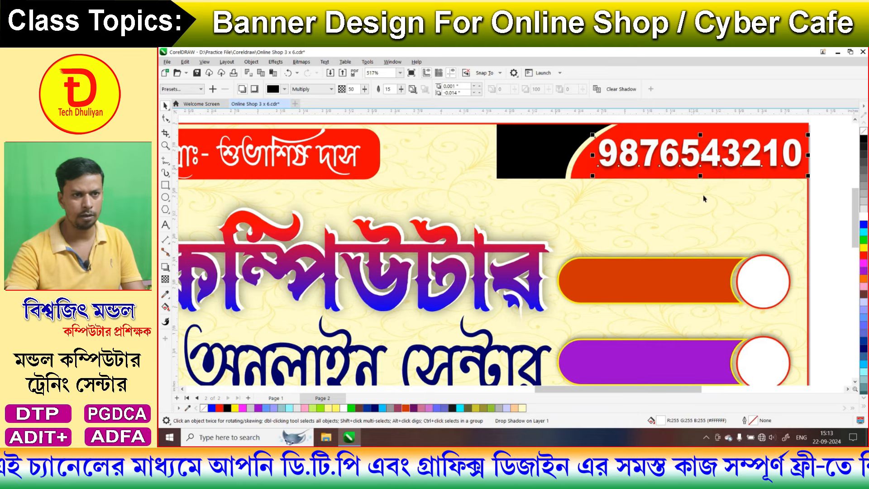
Move the ten service labels together so they sit just beside the banner's yellow side
scroll(526, 171, down, 2)
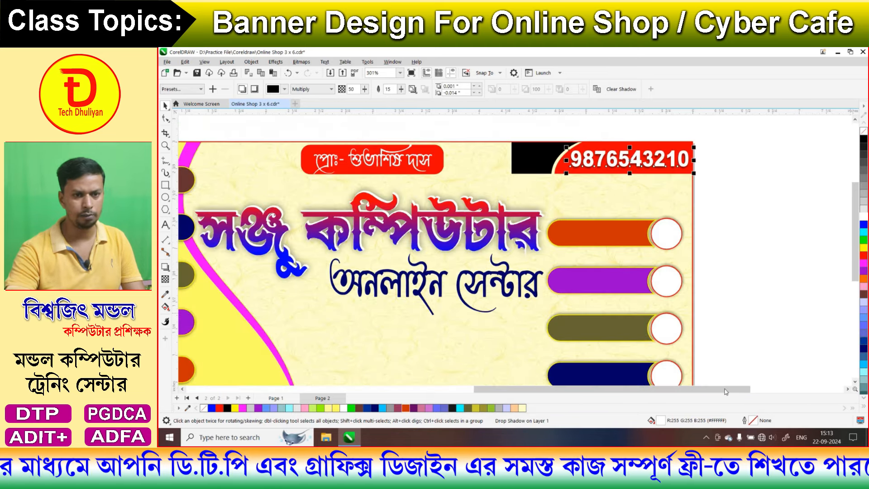
drag(682, 389, 640, 389)
scroll(489, 311, down, 1)
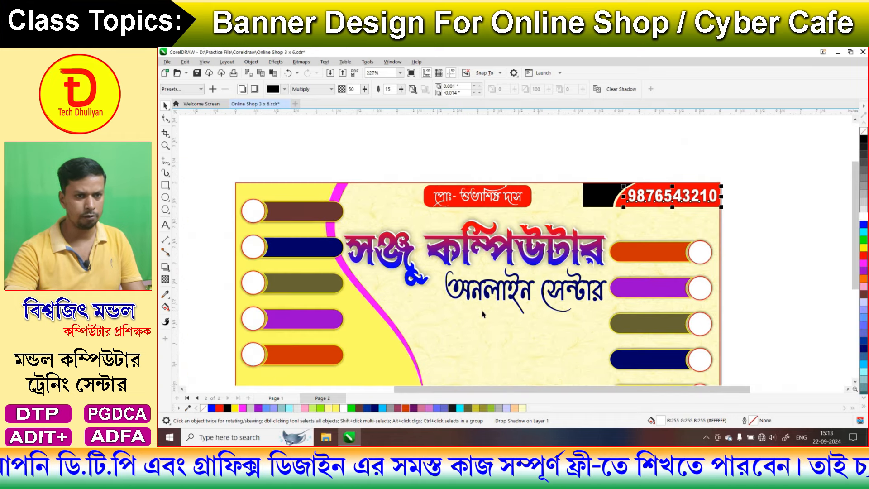
drag(854, 217, 854, 241)
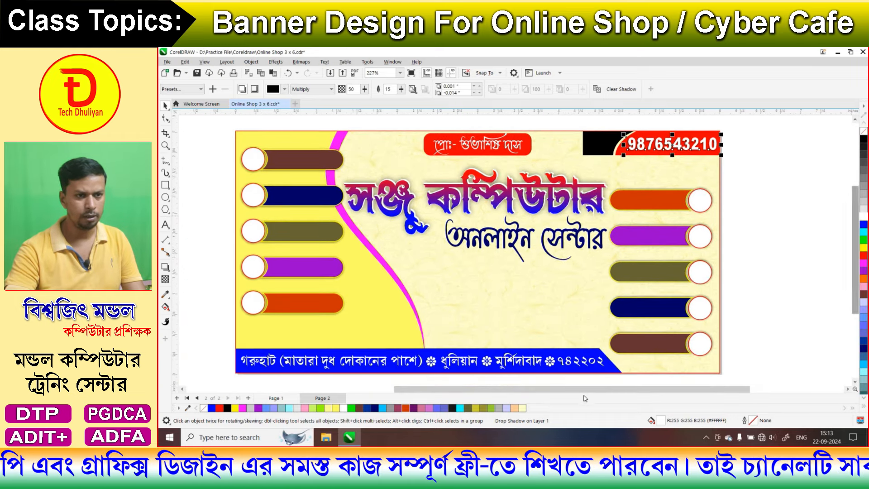
drag(552, 390, 441, 389)
scroll(414, 331, down, 2)
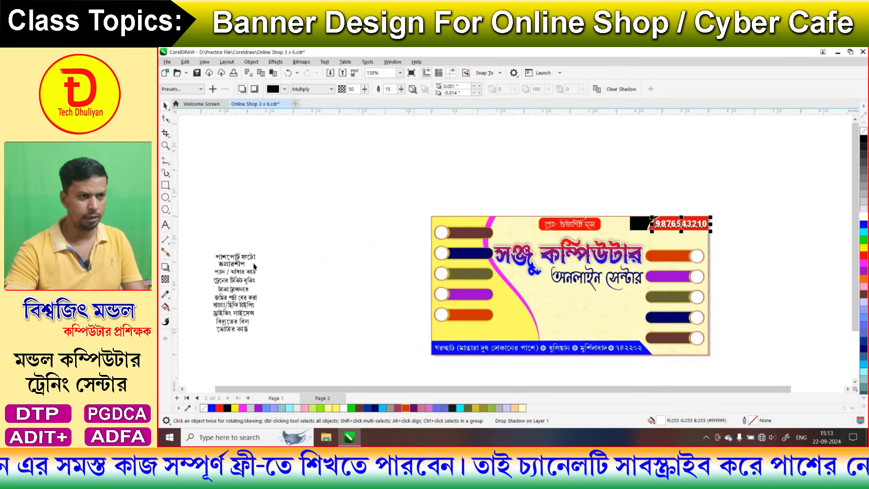
drag(202, 239, 281, 356)
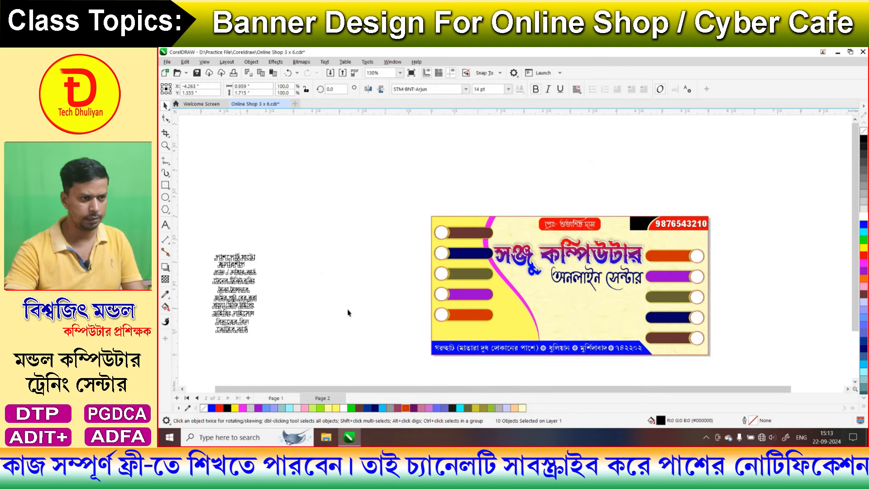
click(202, 229)
drag(252, 336, 282, 336)
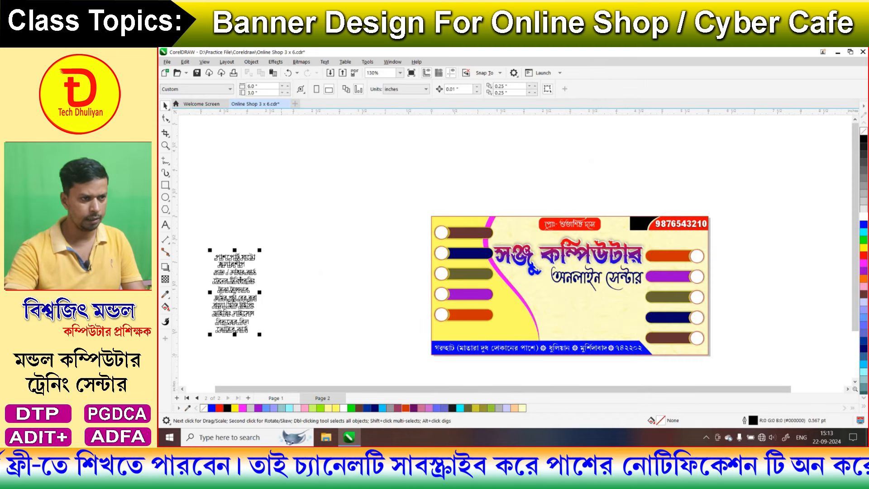
drag(240, 282, 515, 358)
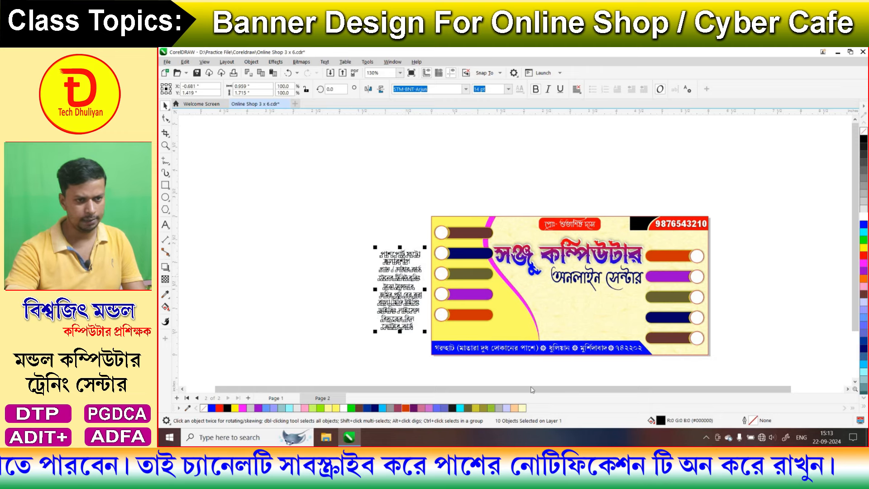
scroll(406, 329, up, 2)
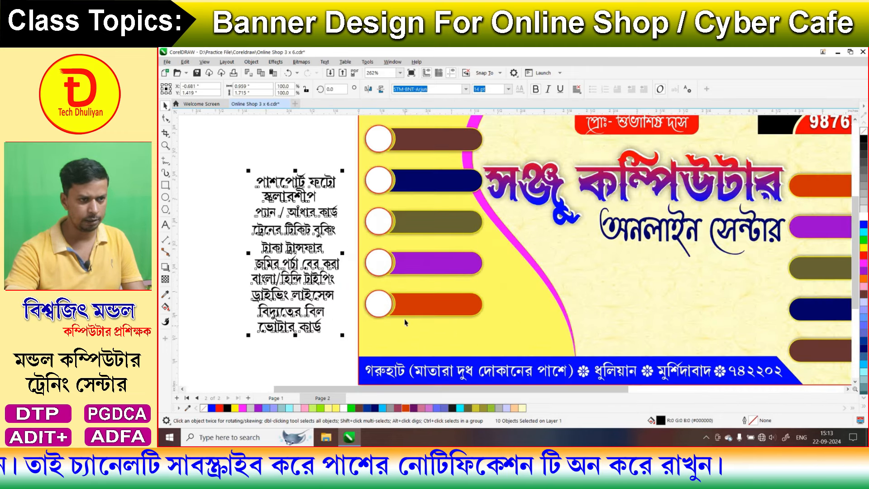
Place the passport photo, scholarship and PAN/Aadhaar card labels on the yellow side's brown, navy and olive bars, fitted to width and coloured white
click(295, 157)
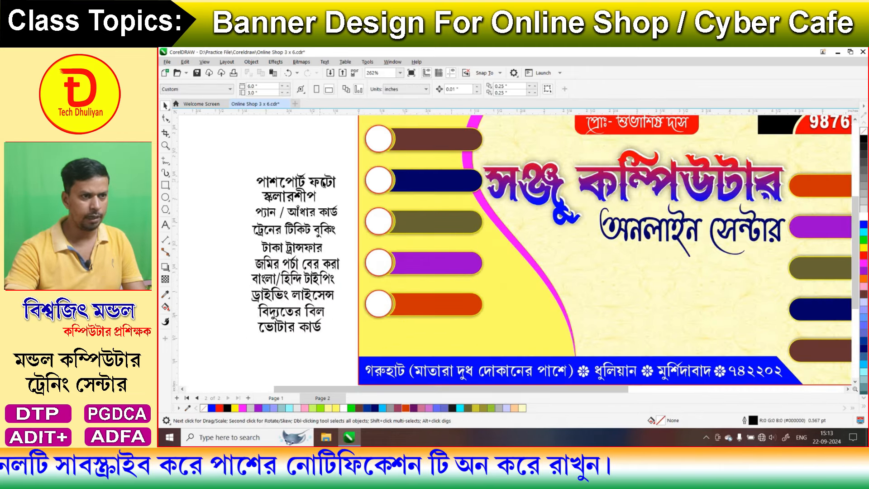
drag(335, 182, 466, 142)
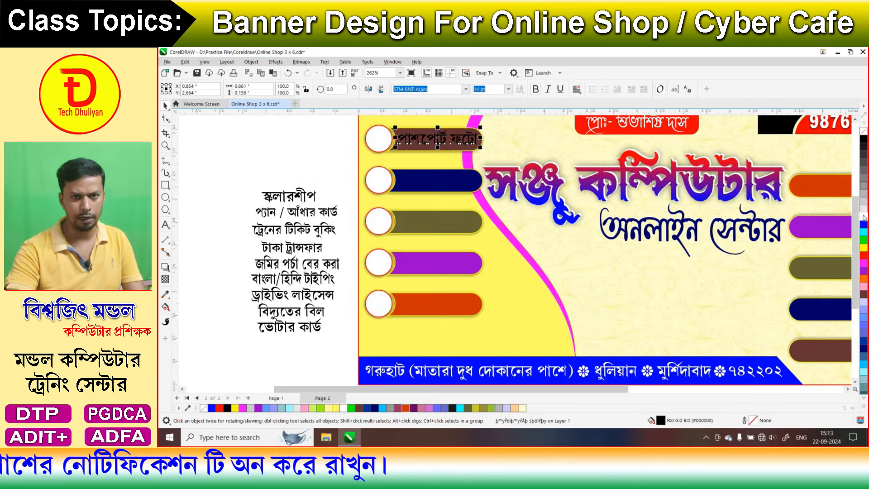
drag(302, 198, 435, 180)
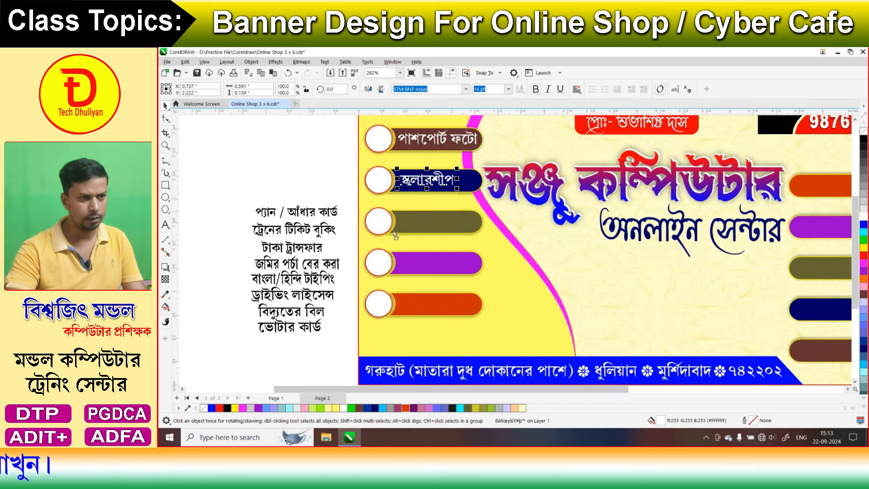
drag(309, 211, 449, 221)
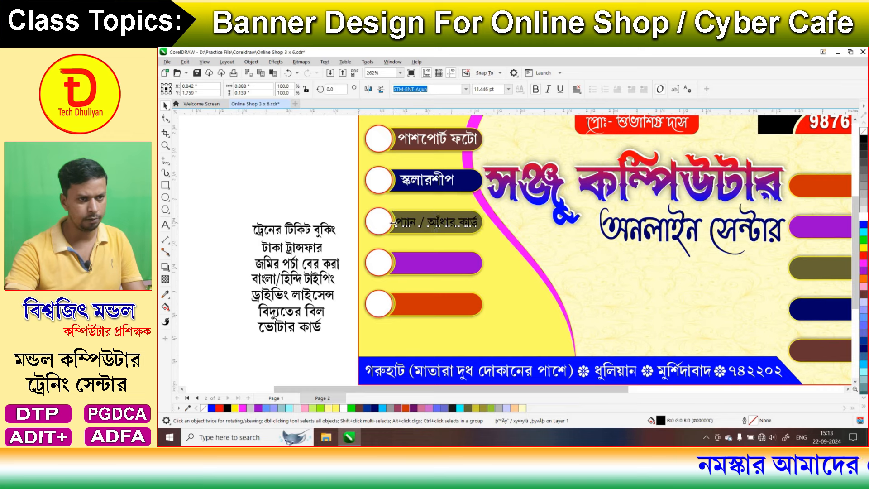
drag(394, 222, 395, 222)
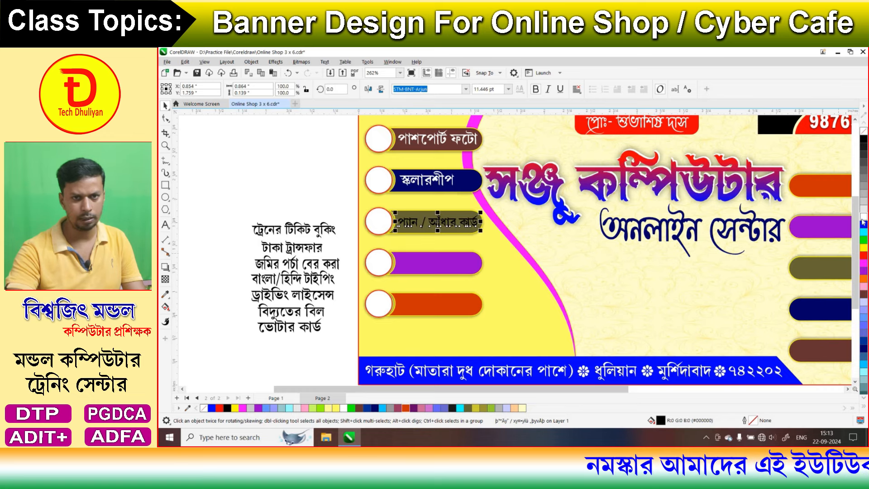
click(291, 220)
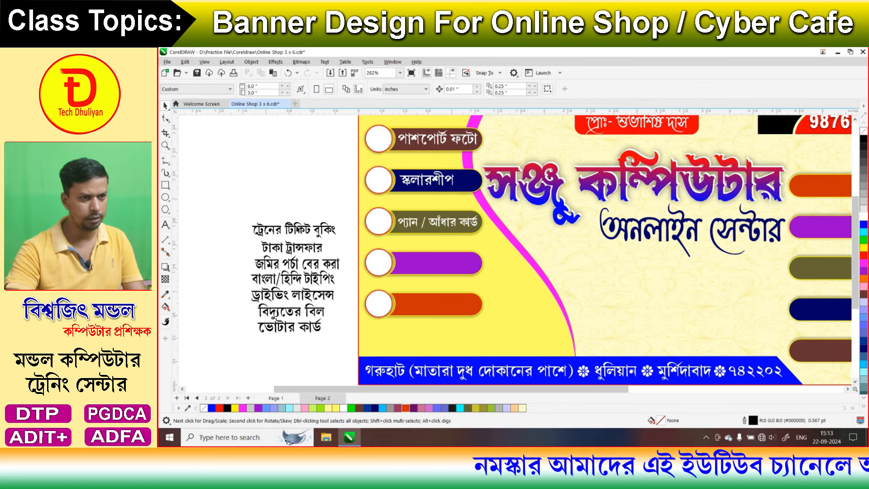
Place the train ticket booking label on the yellow side's purple bar and the money transfer label on its orange bar, both in white
drag(295, 231, 482, 263)
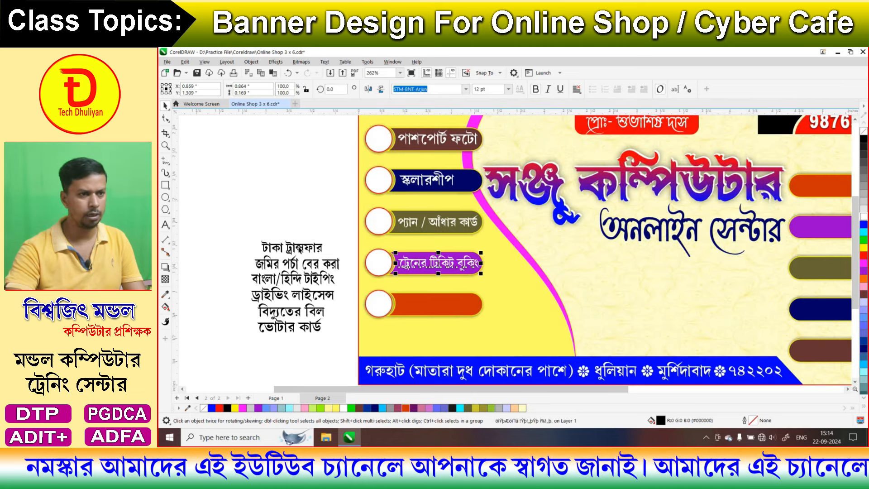
click(299, 249)
drag(420, 299, 440, 308)
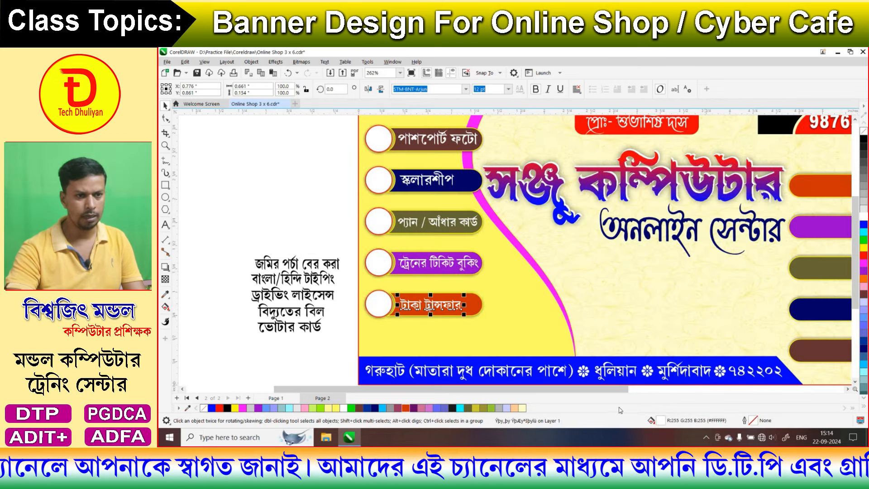
Place the land record label on the cream side's orange bar and the Bengali/Hindi typing label on its purple bar, fitted and white
drag(591, 393, 625, 394)
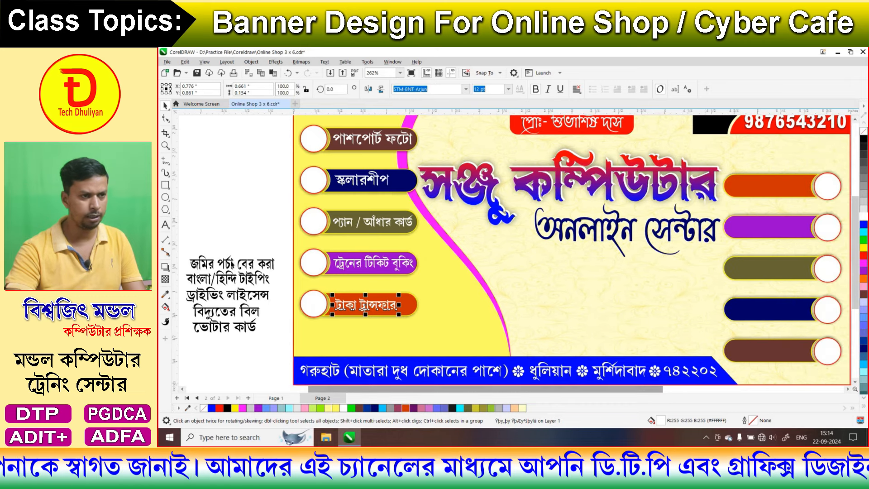
drag(220, 259, 762, 187)
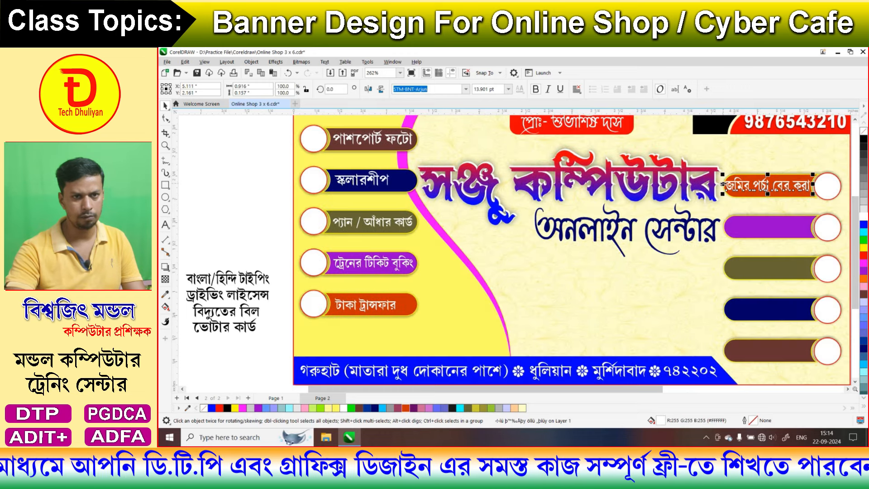
drag(724, 185, 726, 185)
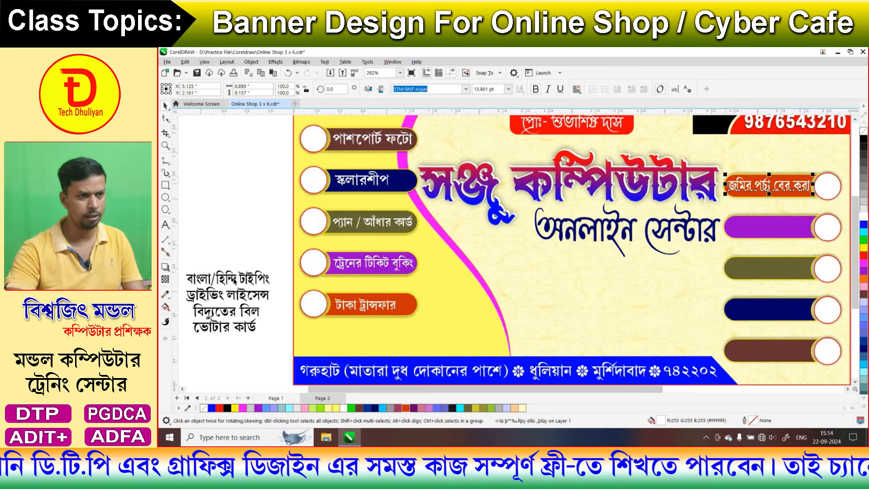
drag(496, 323, 776, 230)
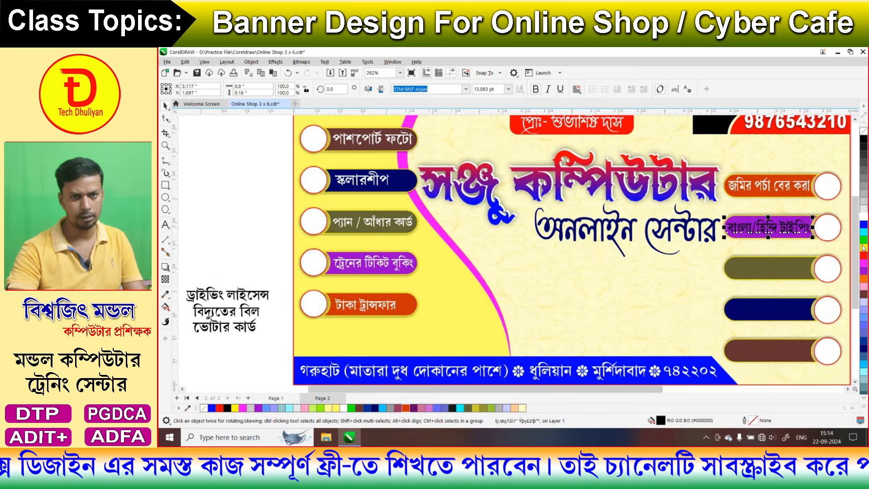
click(864, 216)
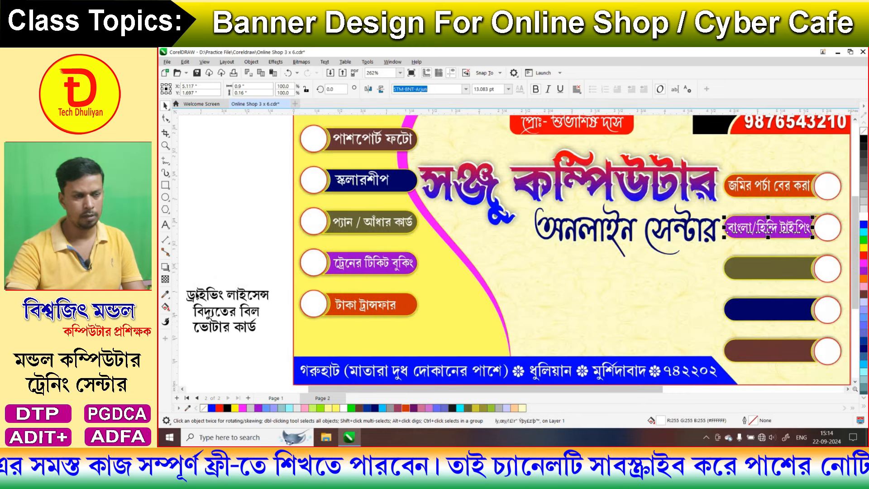
Place the driving licence, electricity bill and voter card labels in white on the cream side's olive, navy and brown bars
drag(205, 300, 745, 271)
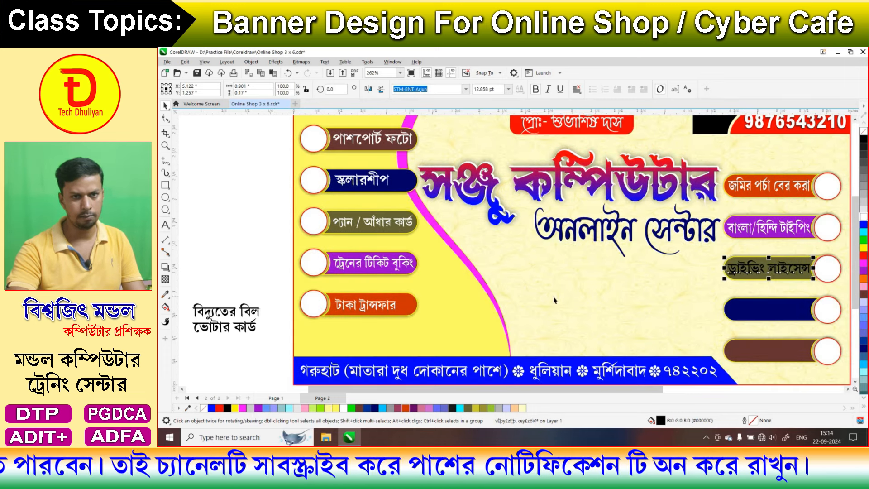
drag(340, 332, 773, 311)
click(864, 216)
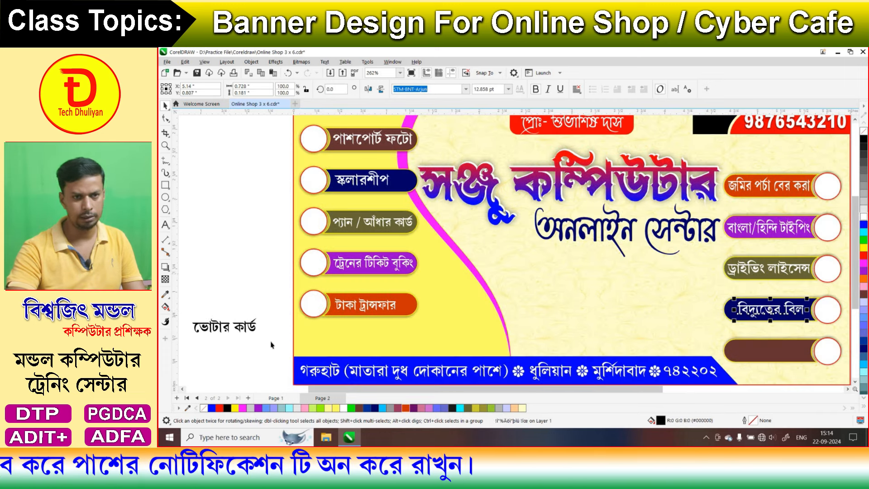
drag(233, 327, 768, 348)
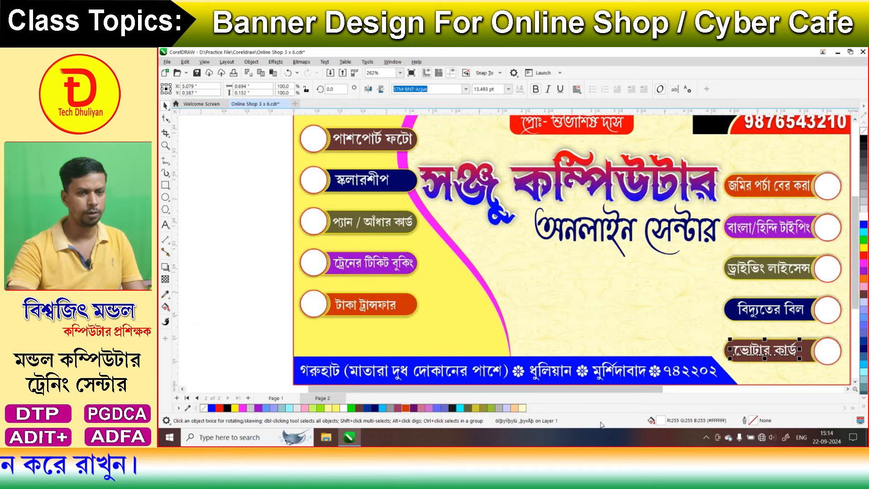
click(181, 295)
scroll(533, 300, down, 1)
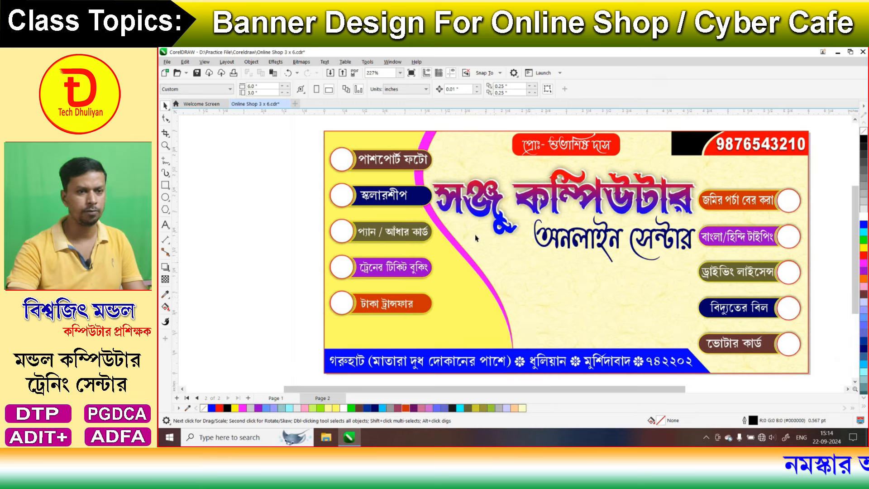
Import the WhatsApp logo pngwing.com (10) from the Clipart Online Shop folder onto the black corner shape, about 0.24 inch wide
click(330, 73)
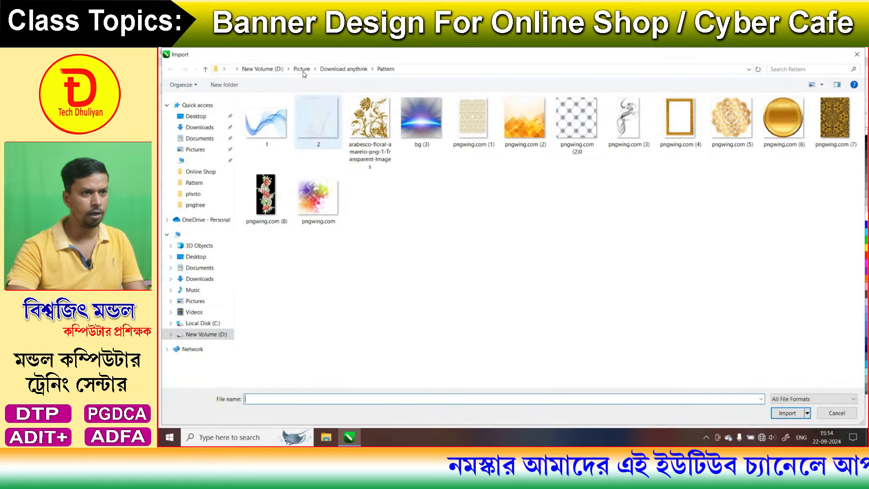
click(302, 69)
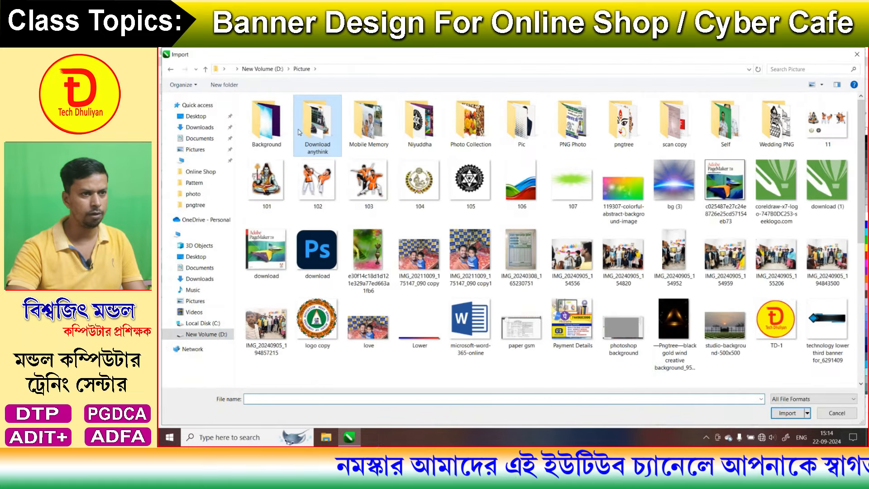
double_click(317, 131)
double_click(534, 199)
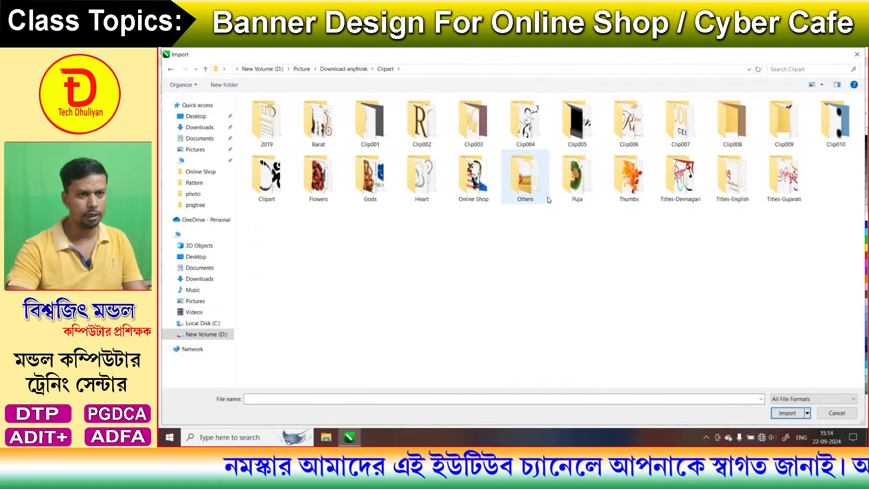
double_click(473, 179)
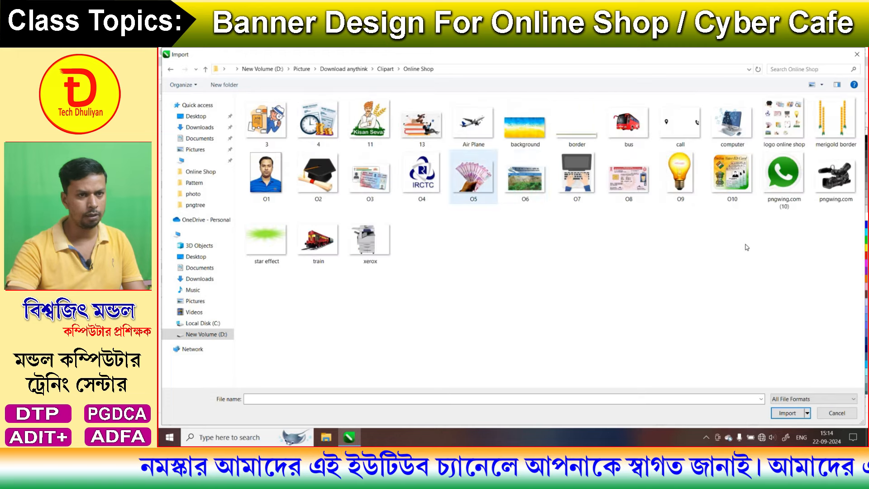
double_click(783, 174)
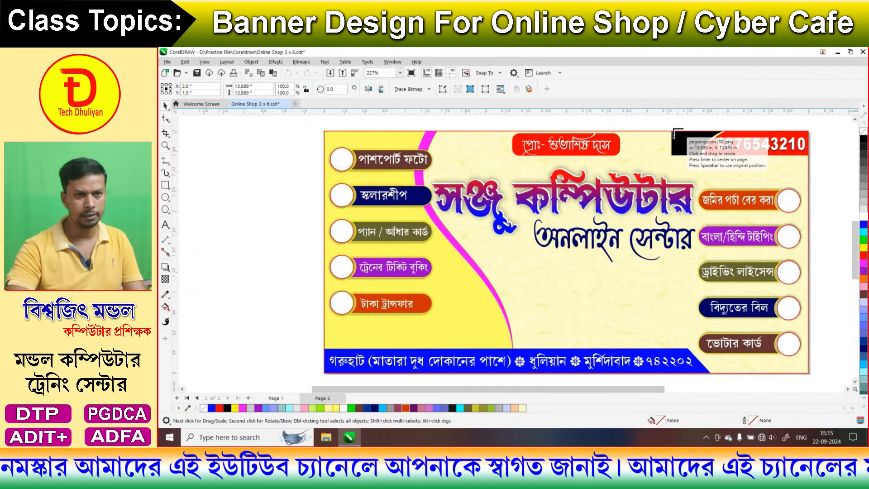
drag(674, 129, 699, 139)
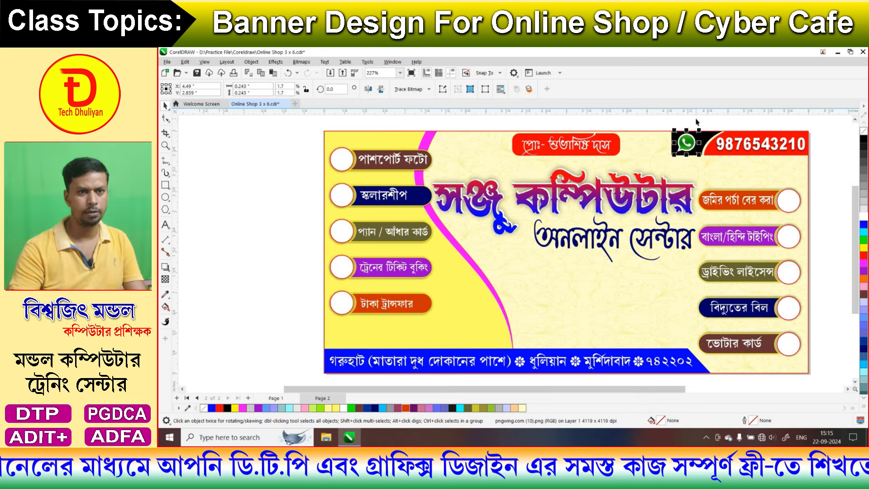
click(697, 121)
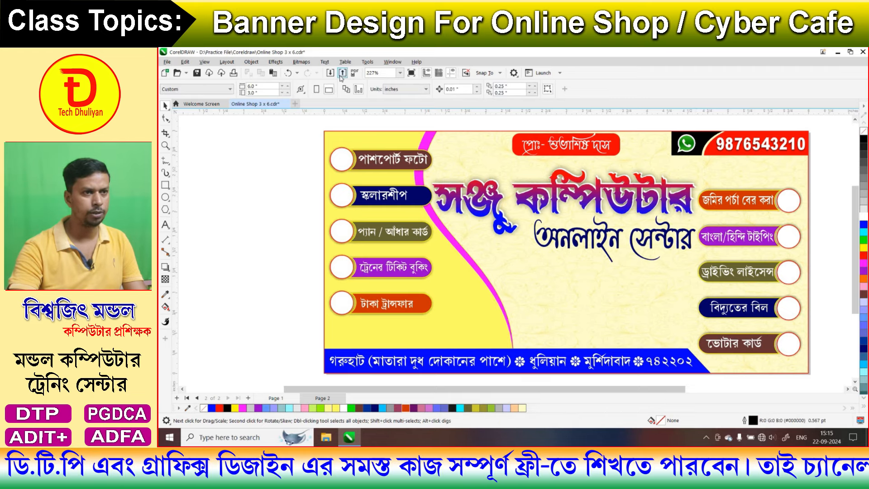
Import the camcorder picture pngwing.com beside the proprietor's red box, about 0.81 inch wide, and PowerClip it inside the banner background
key(ctrl+e)
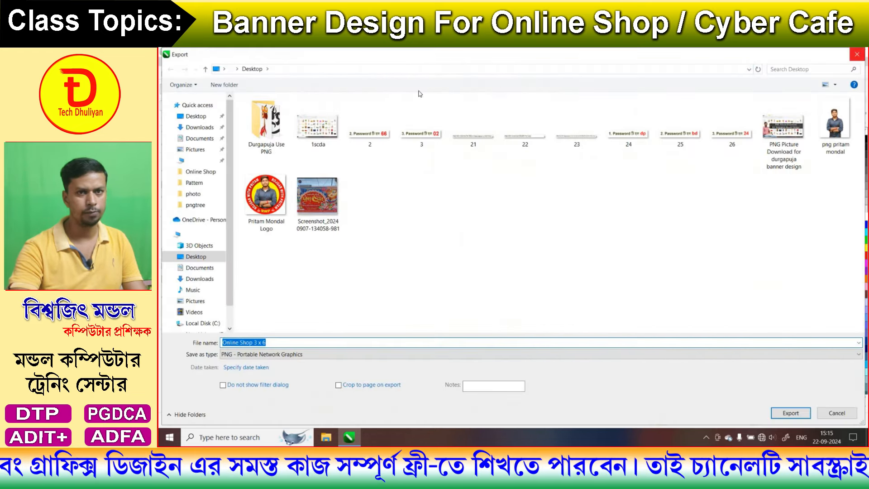
key(ctrl+i)
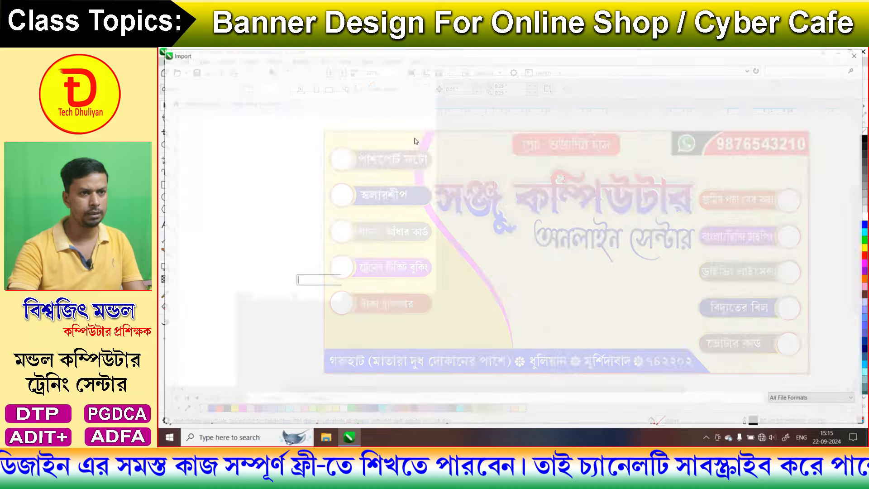
double_click(843, 181)
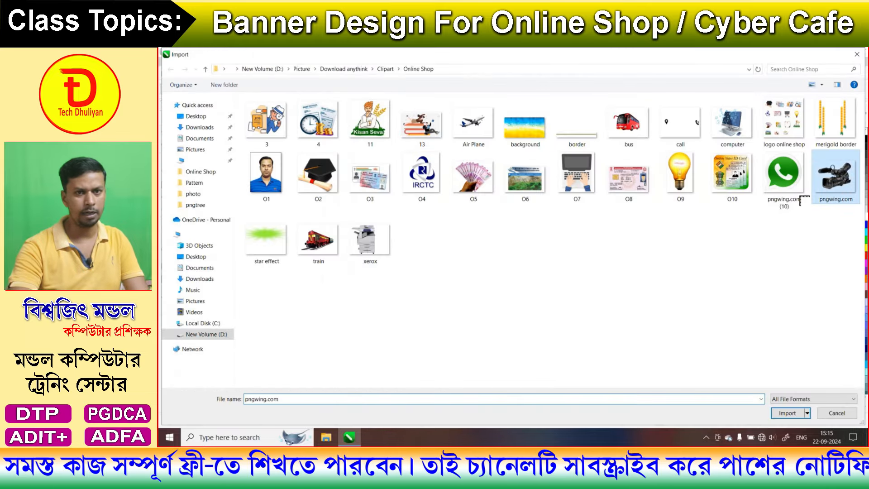
drag(514, 183, 499, 173)
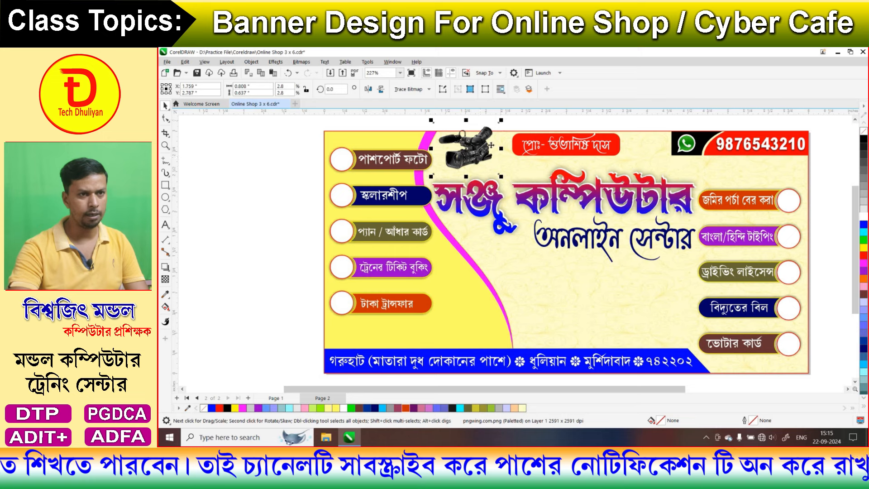
right_click(483, 152)
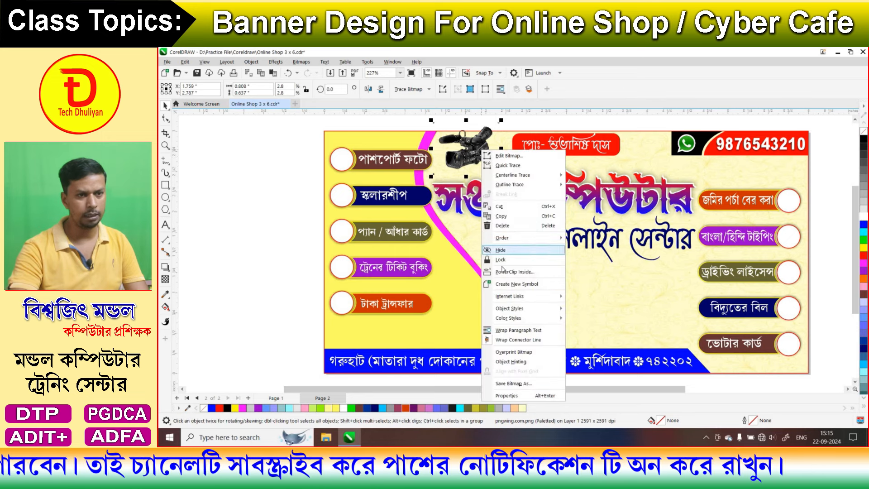
click(635, 143)
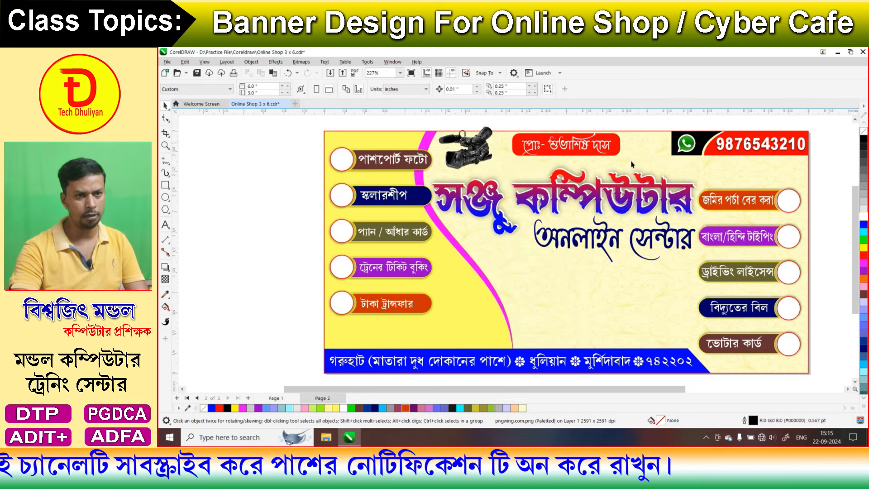
Import the O1 portrait picture into the passport photo bar's white circle and shrink it to about 0.17 by 0.22 inch
click(409, 174)
click(279, 161)
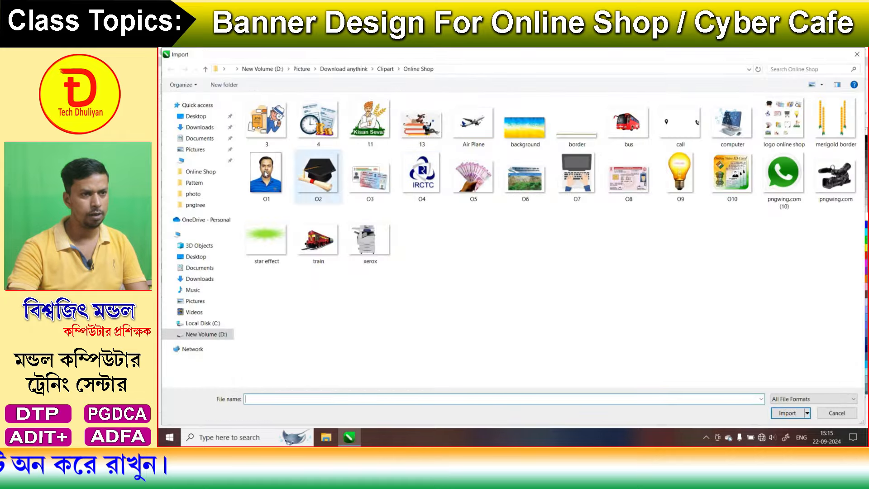
double_click(272, 178)
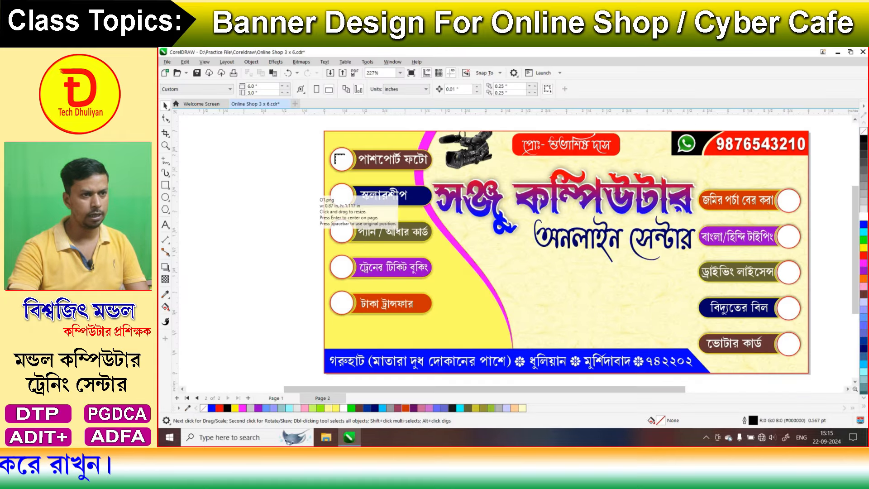
mouse_move(331, 147)
mouse_down()
mouse_move(347, 168)
mouse_move(345, 154)
mouse_up()
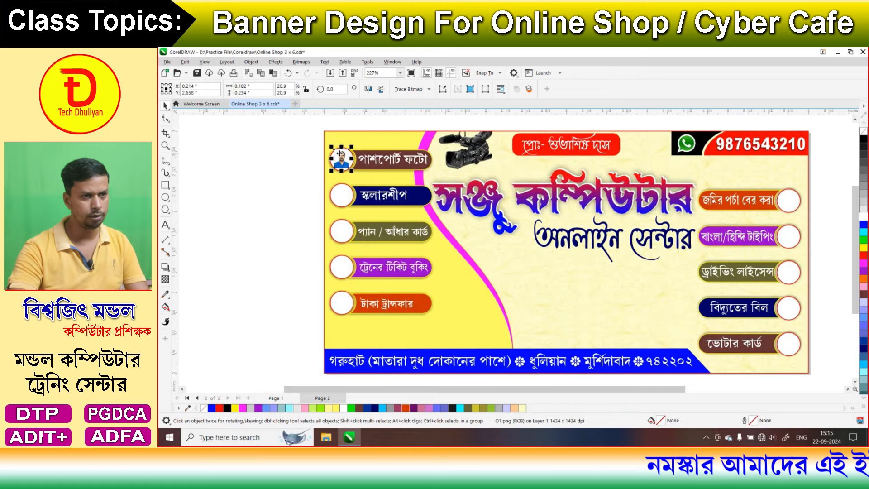
scroll(339, 153, up, 3)
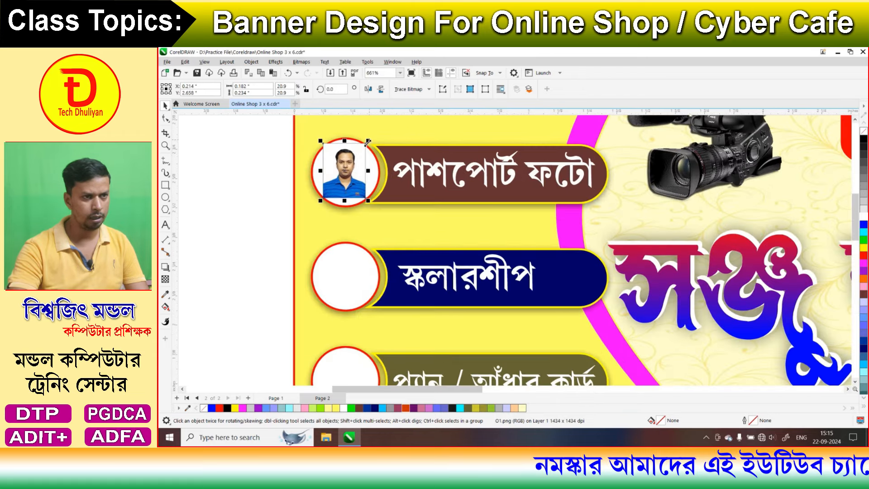
drag(368, 142, 351, 161)
click(339, 170)
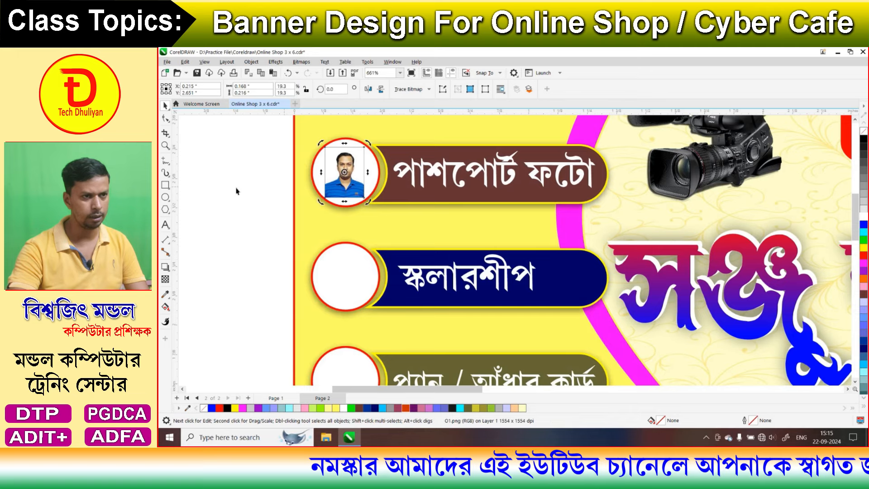
Import the O2 graduation cap picture into the scholarship bar's white circle and enlarge it to about 0.22 inch square
key(Escape)
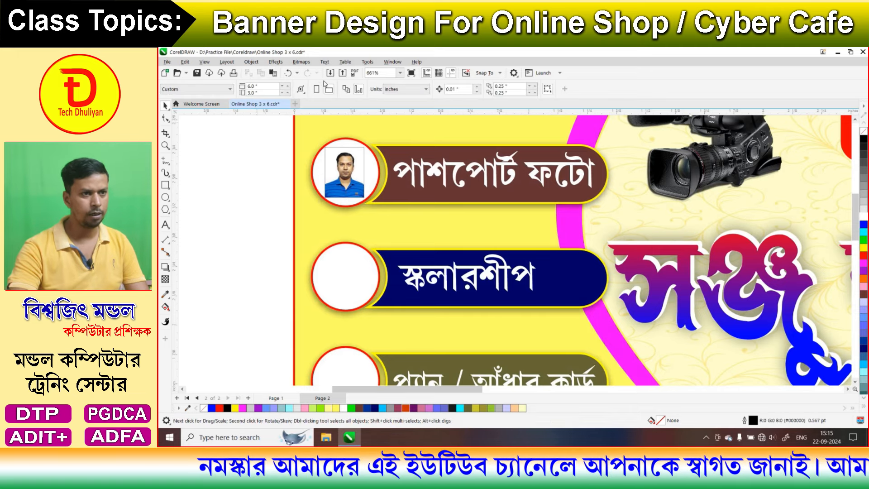
key(ctrl+i)
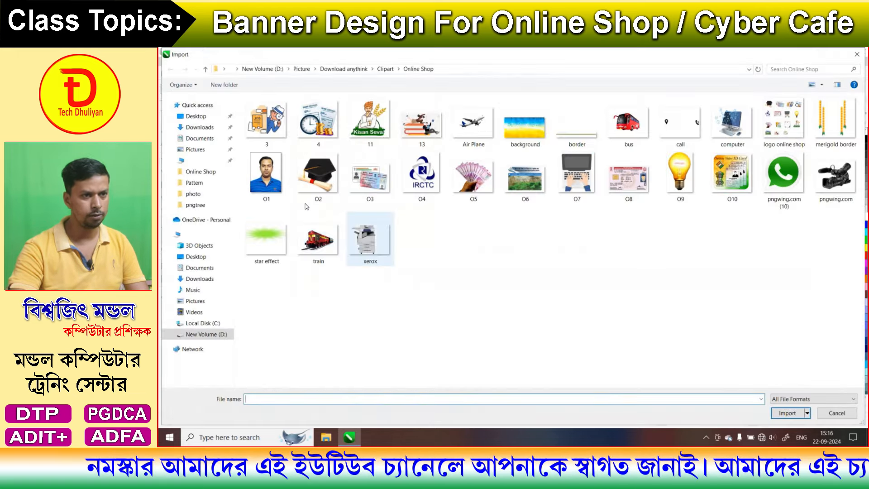
double_click(324, 179)
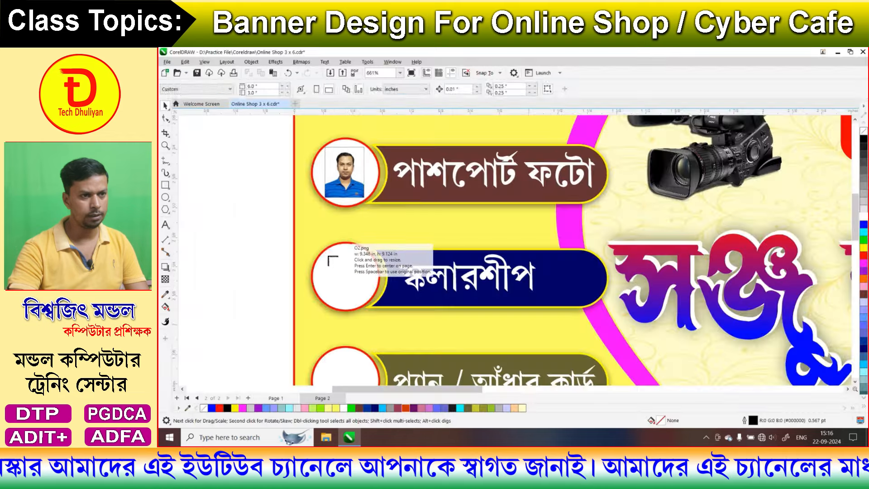
drag(323, 252, 340, 288)
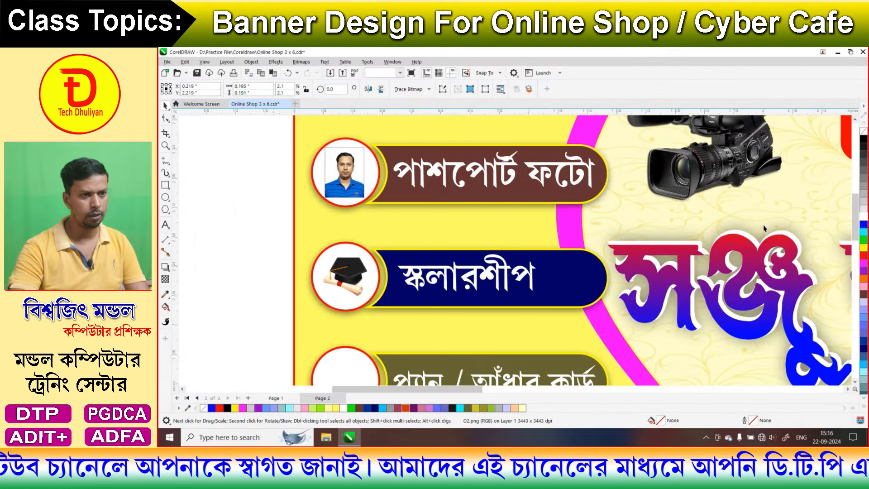
key(Escape)
drag(855, 218, 854, 235)
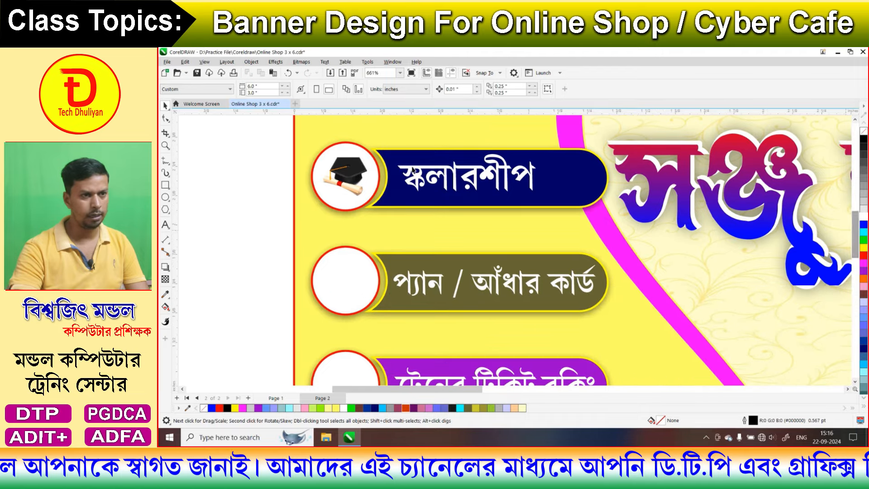
click(341, 171)
drag(378, 207, 355, 181)
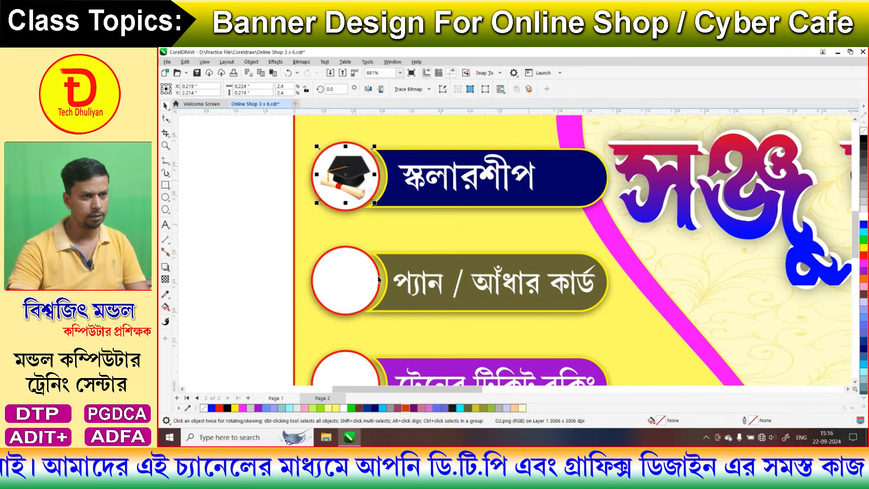
Import the O3 identity cards picture into the PAN/Aadhaar card bar's white circle, about 0.24 by 0.17 inch
scroll(855, 245, down, 3)
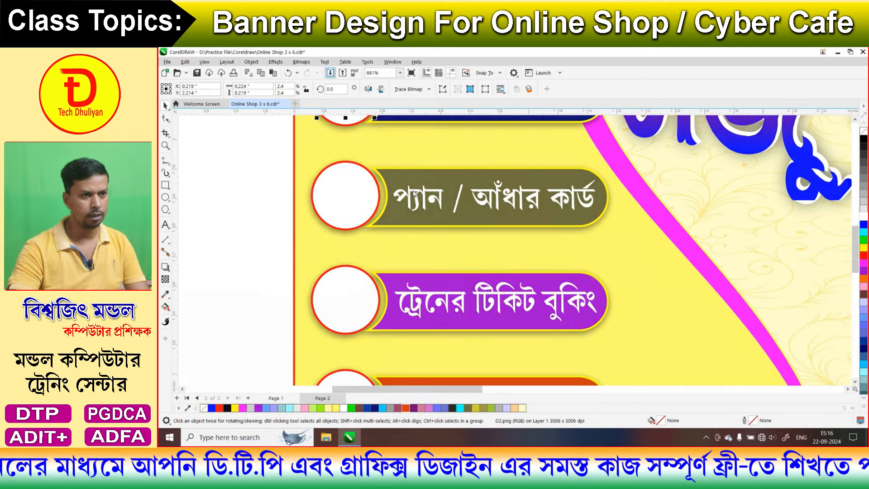
key(ctrl+i)
double_click(373, 177)
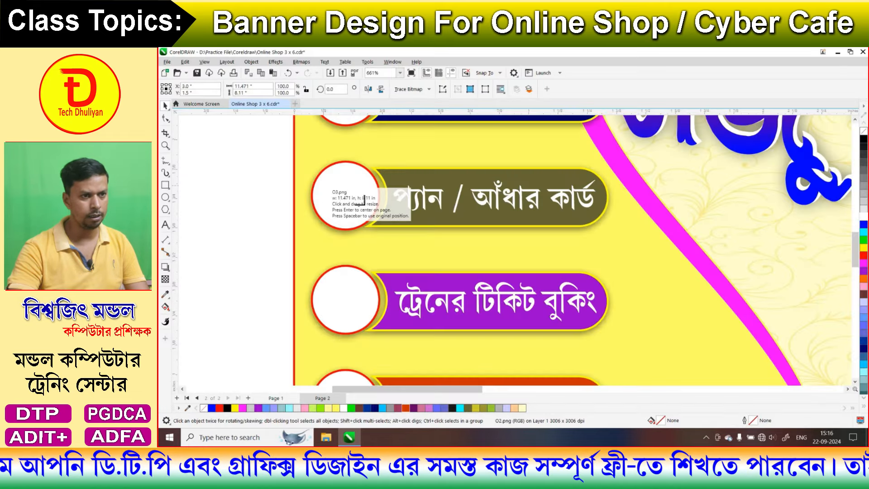
drag(315, 171, 352, 194)
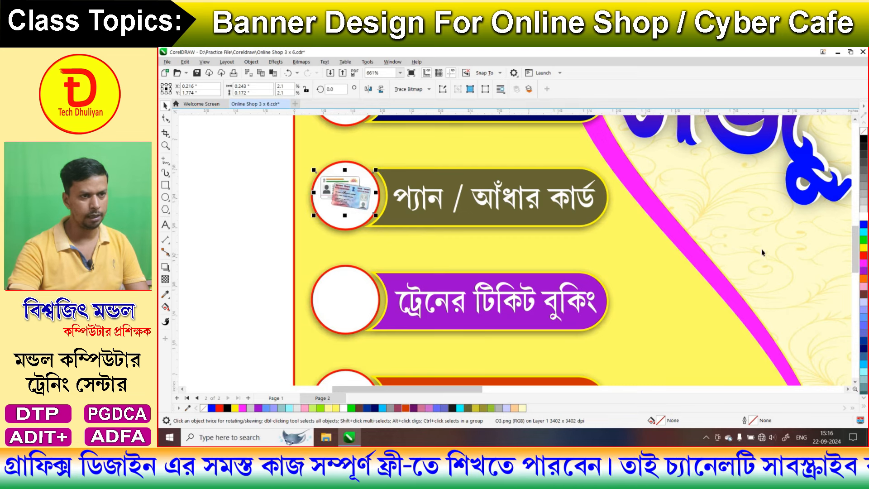
Import the O4 IRCTC logo into the train ticket bar's circle and the O5 banknotes, about 0.24 by 0.18 inch, into the money transfer circle
scroll(856, 258, down, 3)
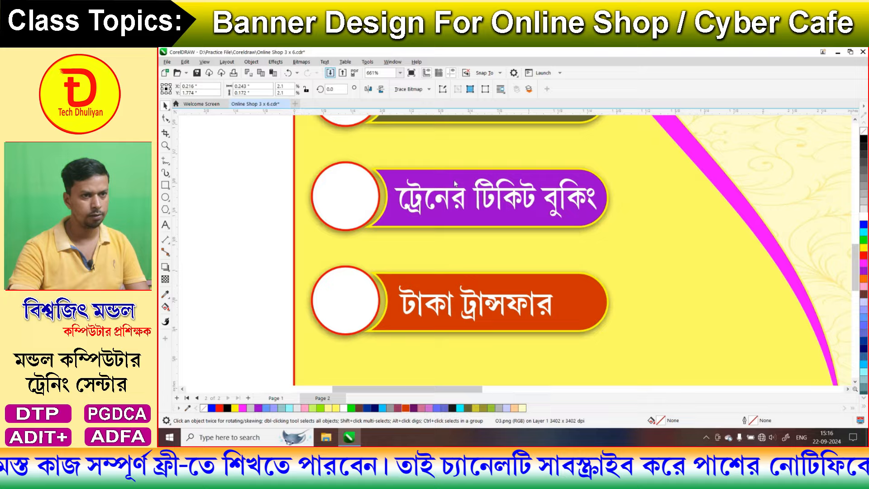
key(ctrl+i)
click(422, 176)
key(Return)
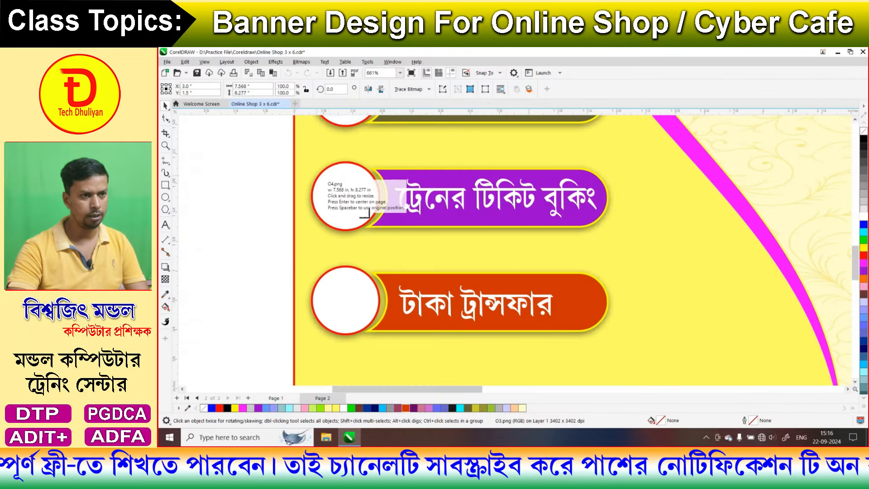
drag(320, 170, 346, 197)
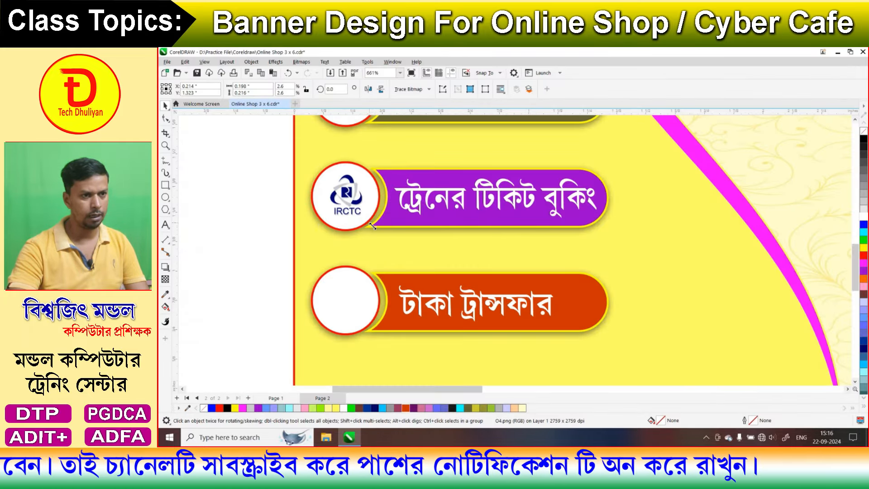
drag(372, 226, 350, 216)
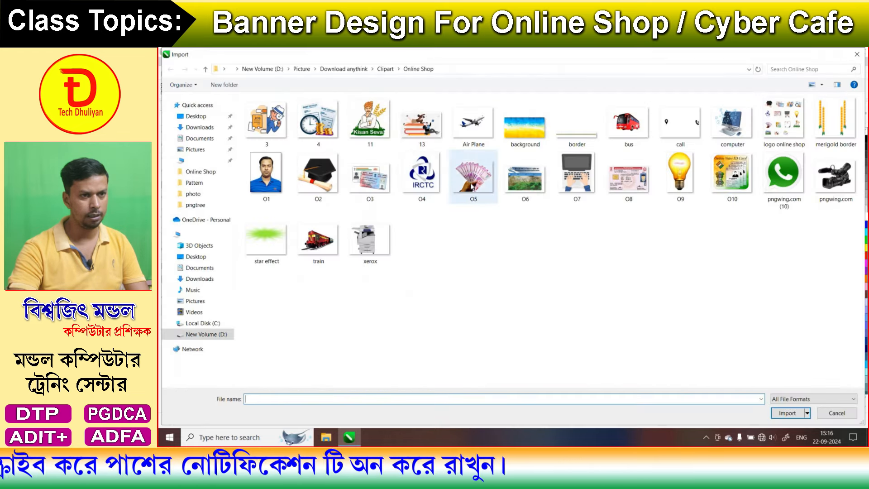
double_click(472, 185)
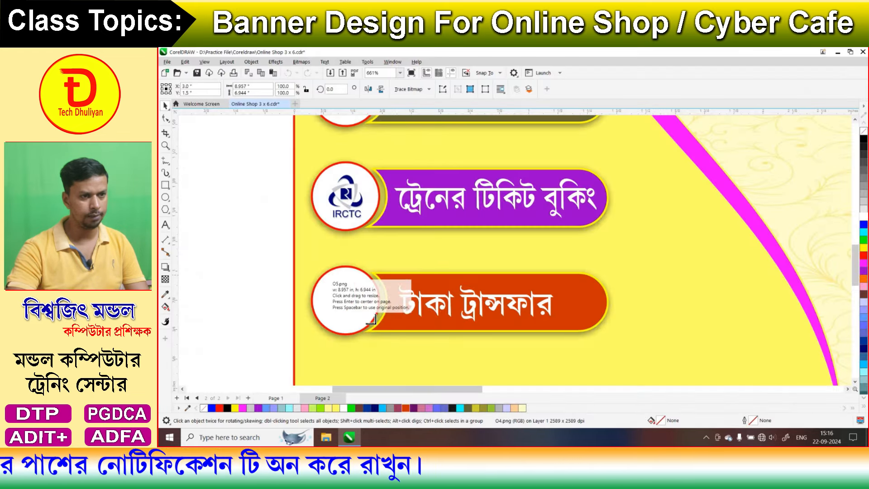
drag(321, 276, 360, 303)
Import the O10 voter ID picture into the voter card bar's white circle on the cream side, about 0.21 by 0.20 inch
drag(472, 390, 815, 300)
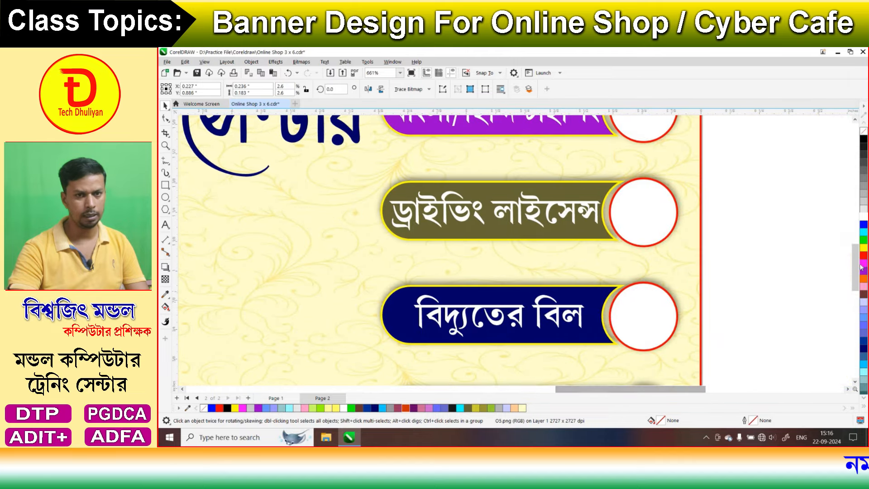
drag(856, 280, 855, 301)
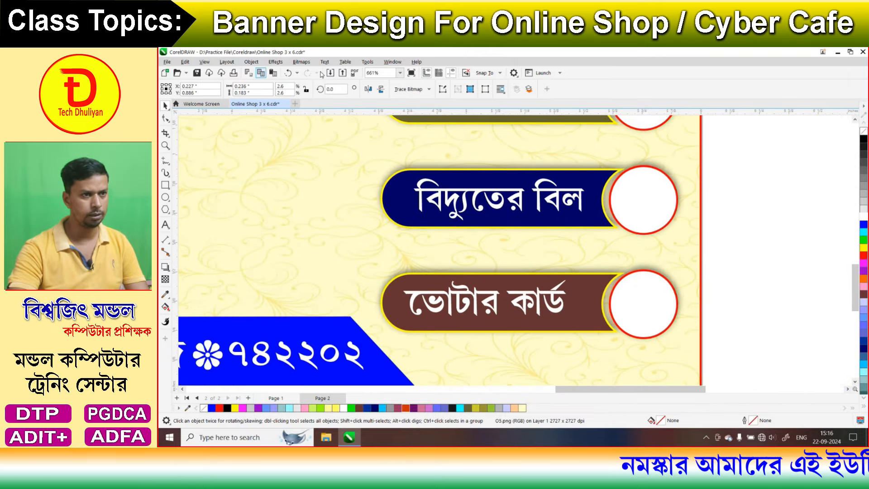
key(ctrl+i)
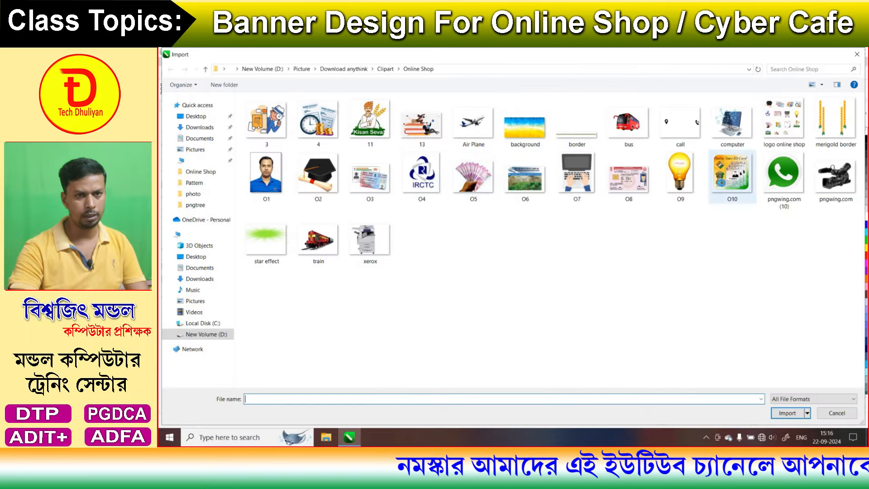
double_click(729, 179)
drag(617, 278, 659, 295)
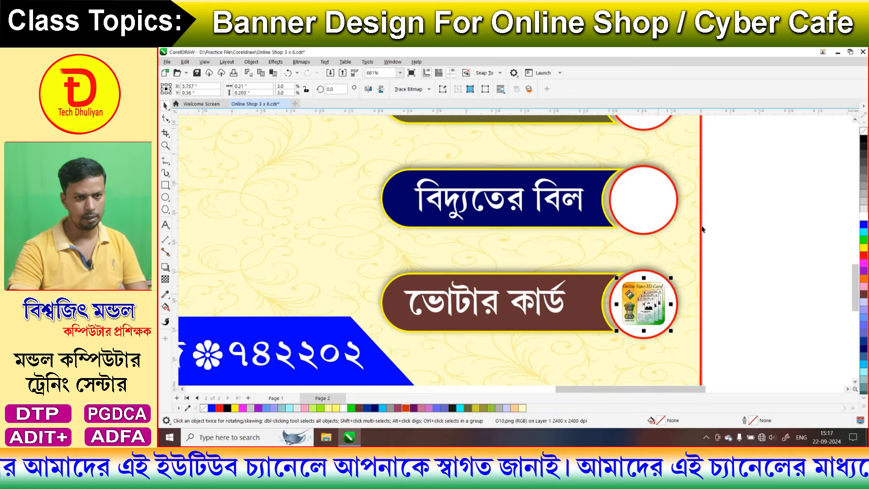
key(Escape)
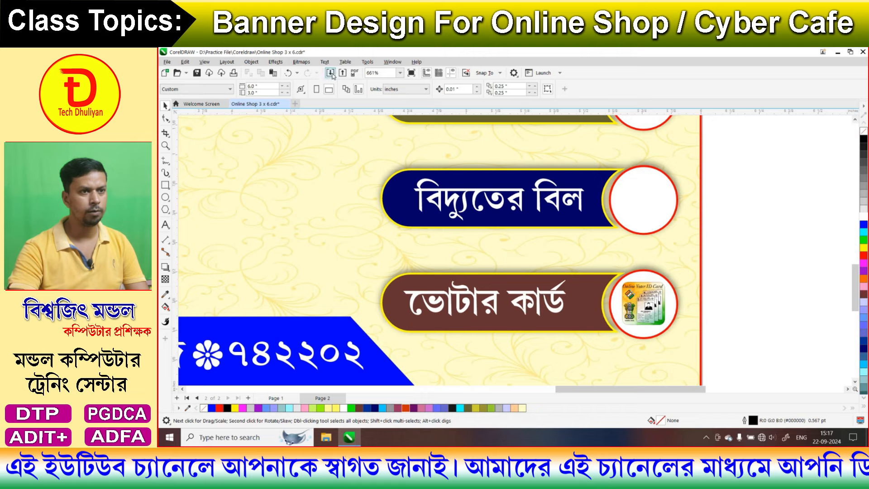
Import the O9 light bulb picture into the electricity bill bar's white circle, about 0.16 by 0.25 inch
key(ctrl+i)
double_click(678, 172)
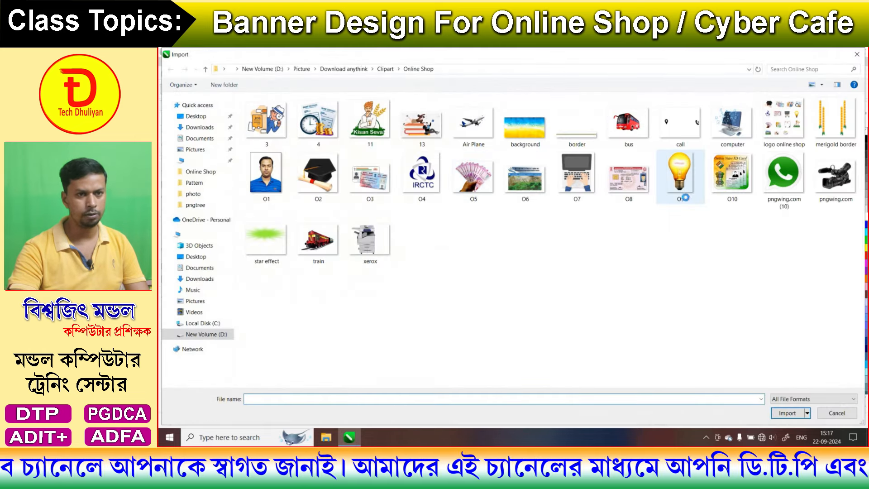
drag(619, 178, 659, 238)
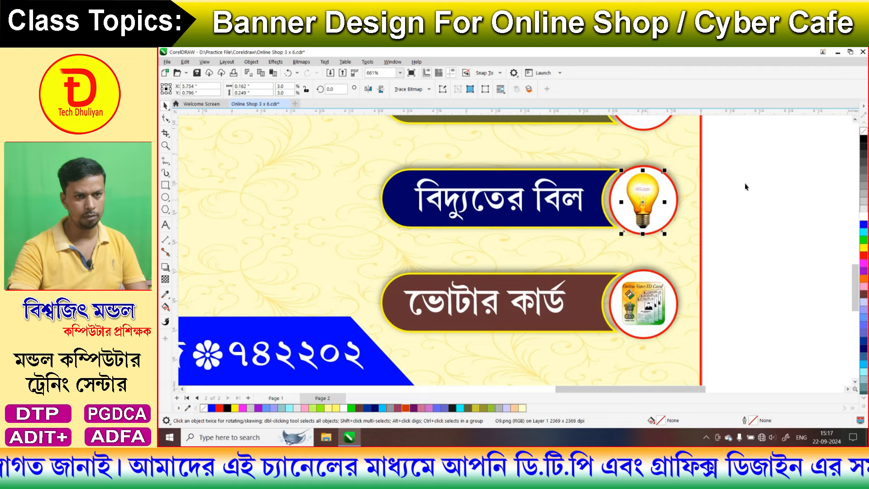
Import the O8 licence card picture into the driving licence bar's white circle, centred and about 0.22 by 0.14 inch
scroll(852, 262, up, 3)
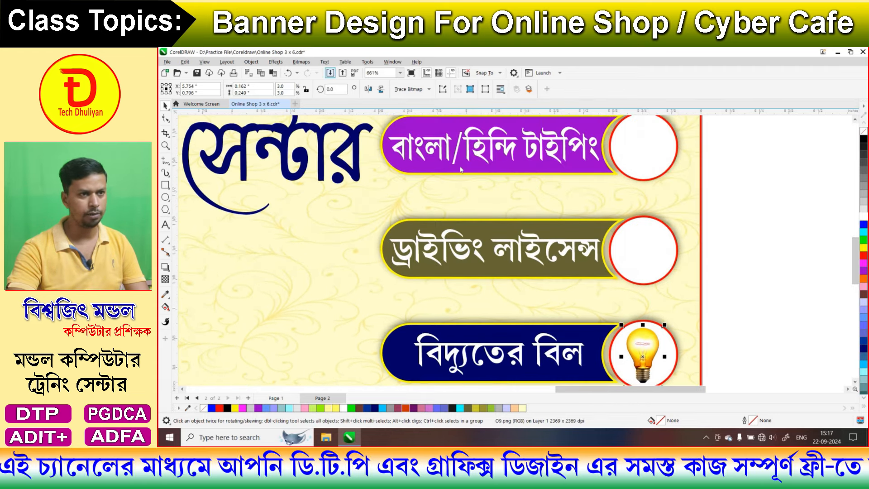
key(ctrl+i)
double_click(628, 178)
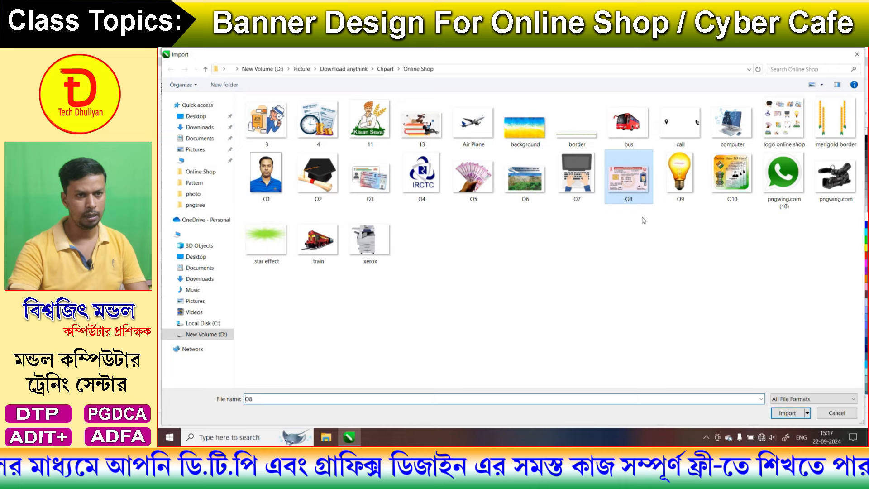
drag(621, 227, 669, 277)
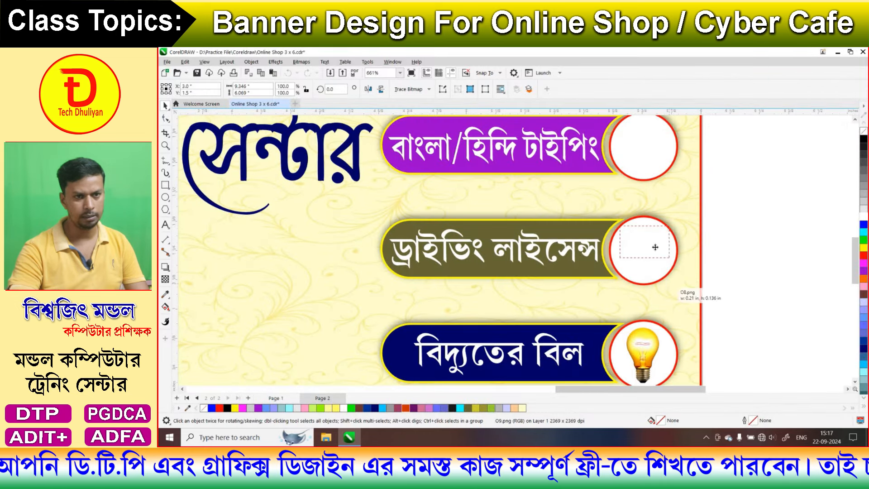
drag(651, 249, 681, 231)
click(781, 252)
click(661, 236)
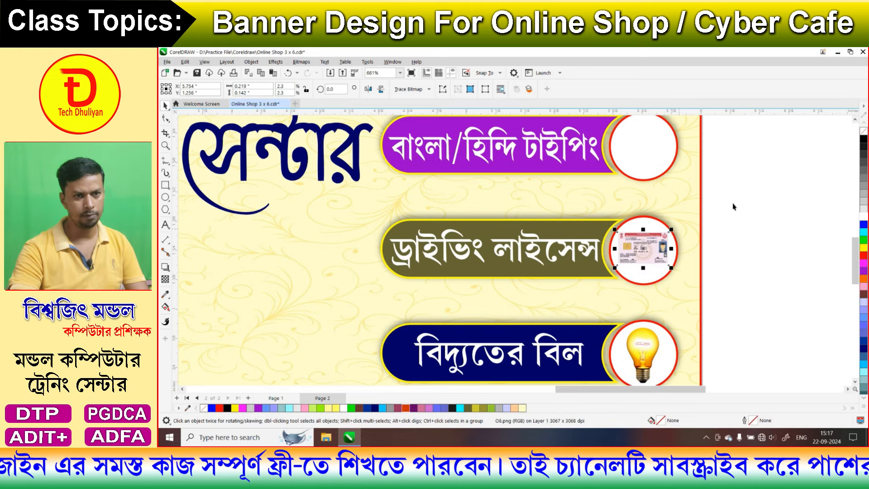
click(804, 234)
Import the O7 laptop typing picture into the white circle of the purple Bengali/Hindi typing bar
scroll(856, 257, up, 3)
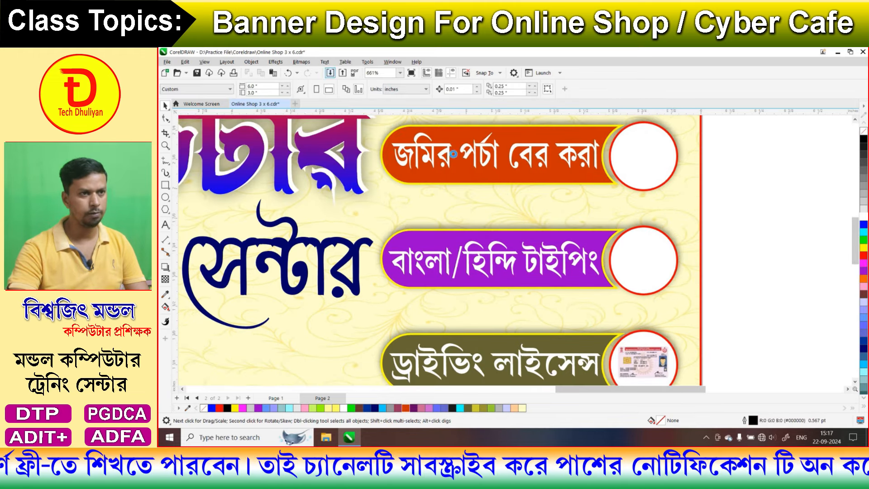
key(ctrl+i)
double_click(577, 177)
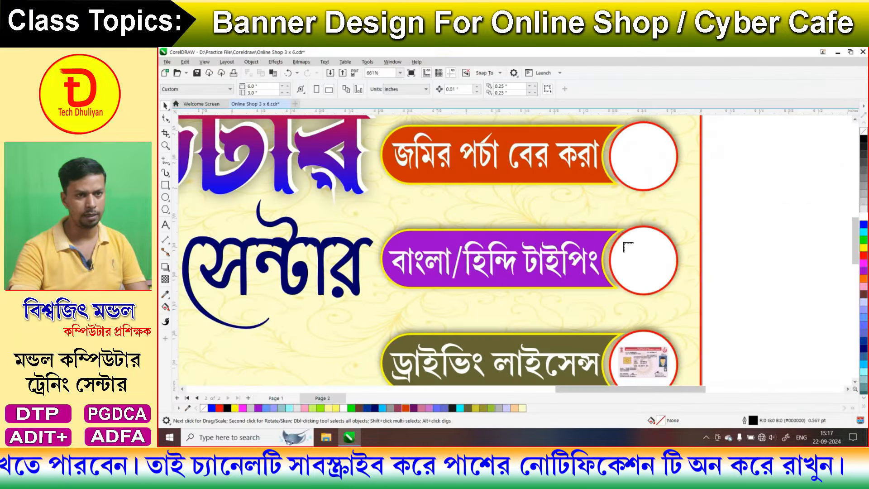
drag(619, 235, 667, 288)
key(Escape)
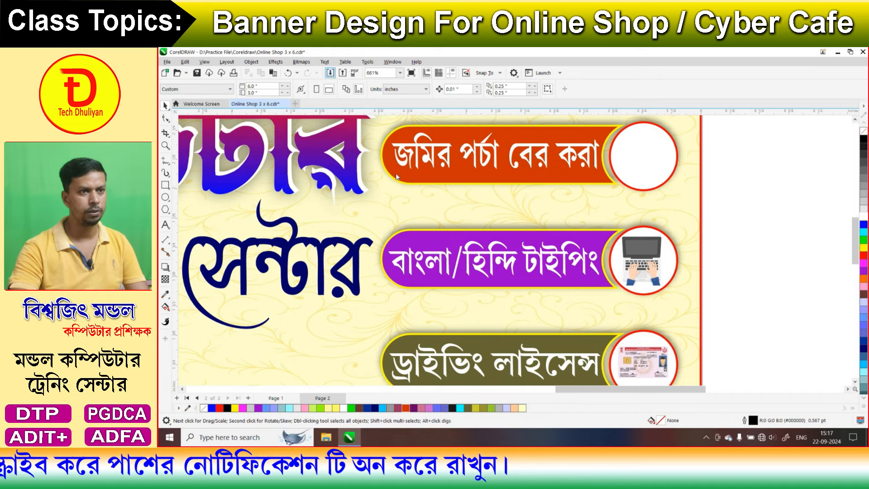
Import the O6 landscape picture into the orange land record bar's white circle and enlarge it to about 0.24 by 0.16 inch
key(ctrl+i)
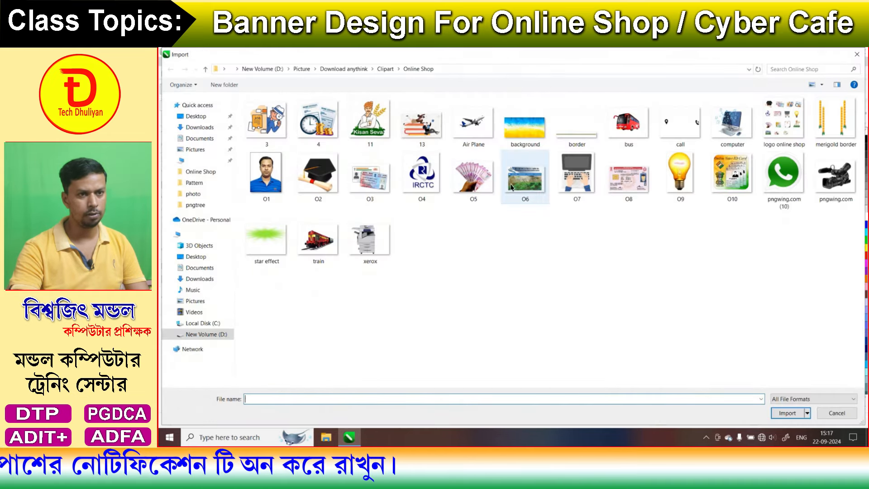
double_click(526, 177)
drag(617, 133, 670, 168)
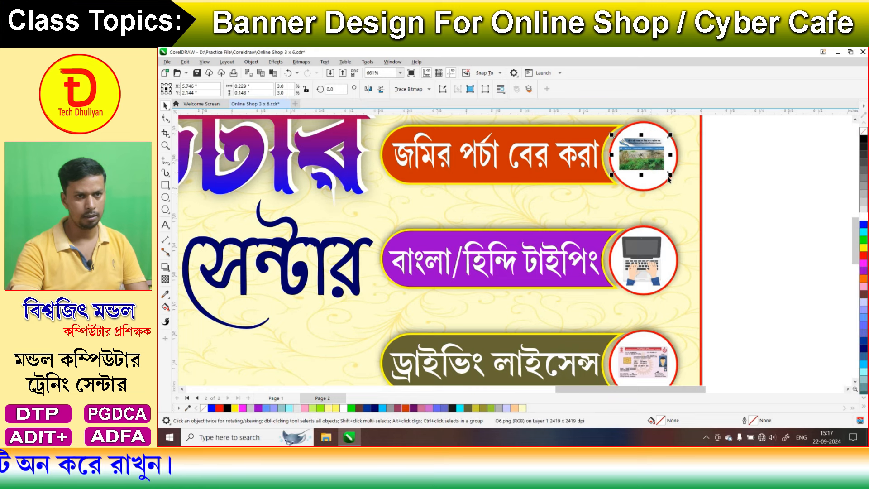
drag(669, 171, 672, 177)
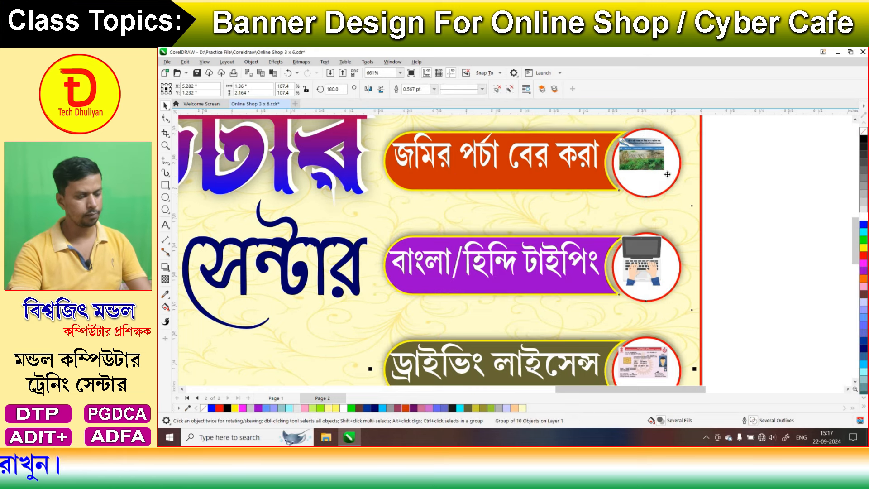
key(ctrl+z)
click(670, 176)
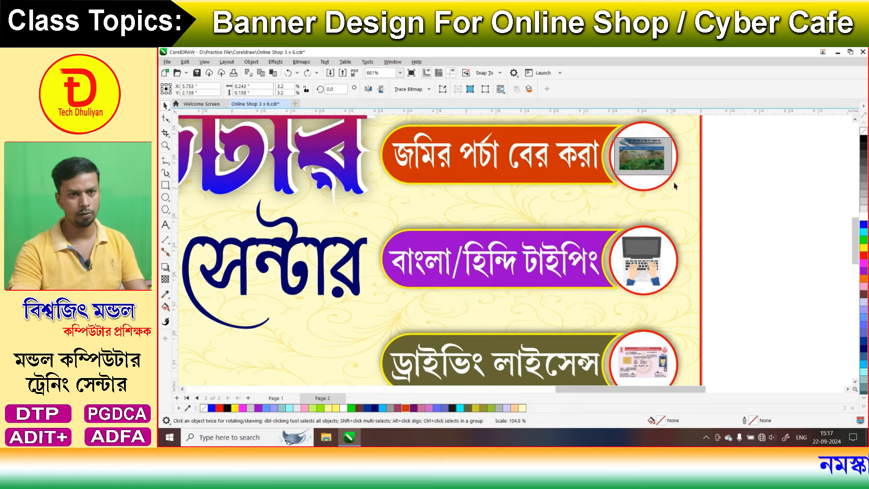
click(735, 213)
scroll(379, 220, down, 5)
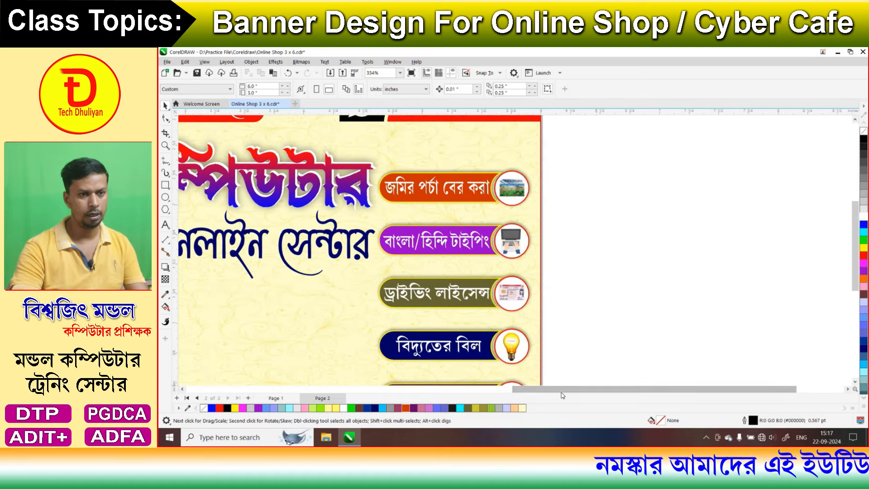
scroll(358, 295, left, 3)
scroll(357, 294, down, 3)
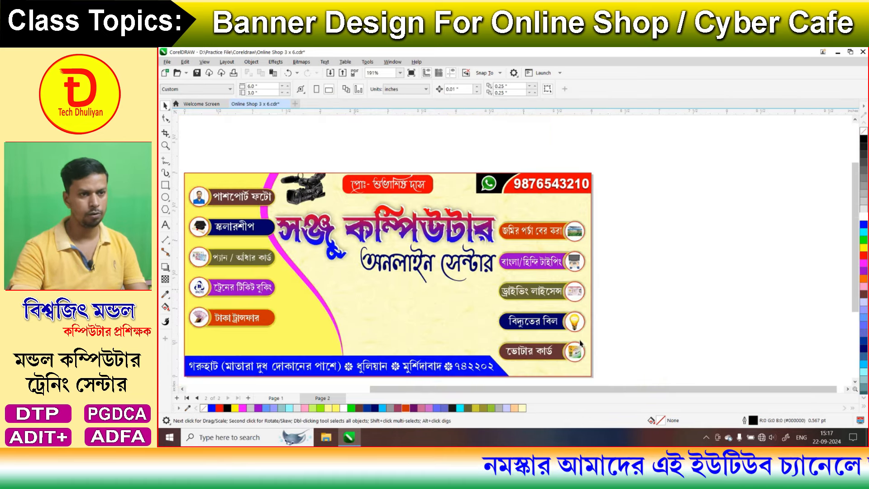
scroll(487, 397, left, 3)
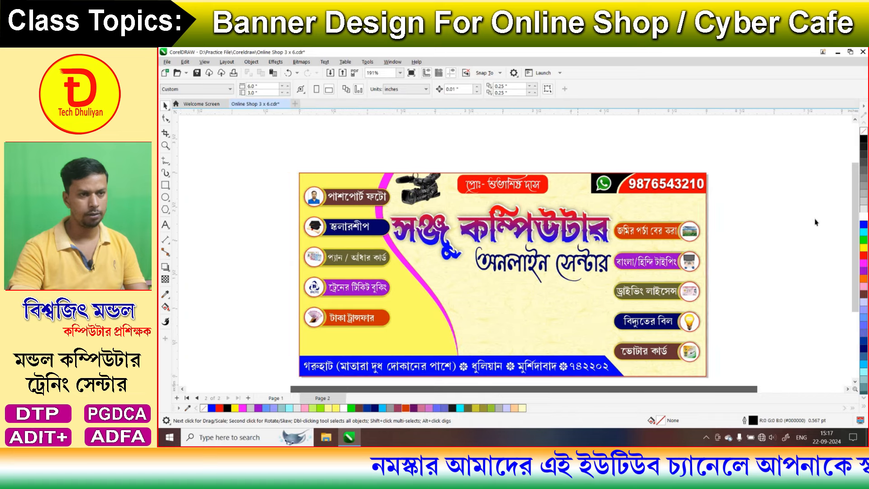
Import the computer_pc_PNG17493 picture from Photo Collection's Others folder and place it beside the money transfer bar, about 0.95 by 1.02 inch
scroll(825, 218, down, 1)
scroll(825, 218, down, 1)
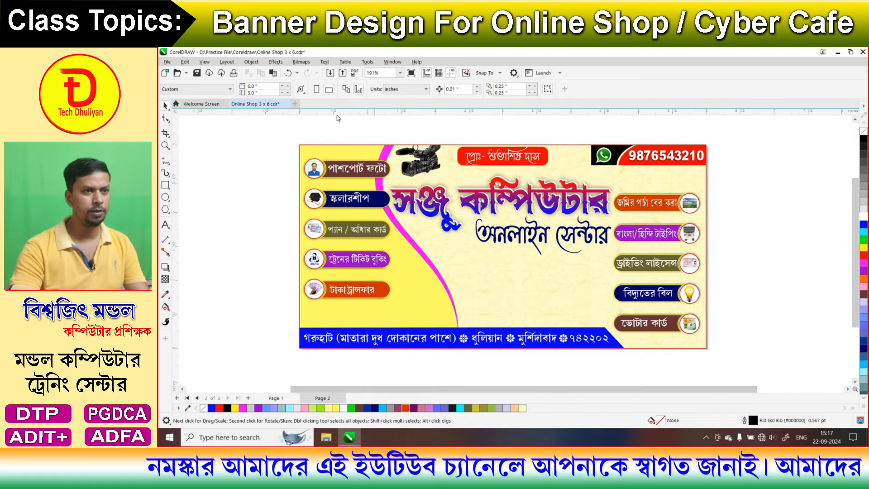
click(331, 74)
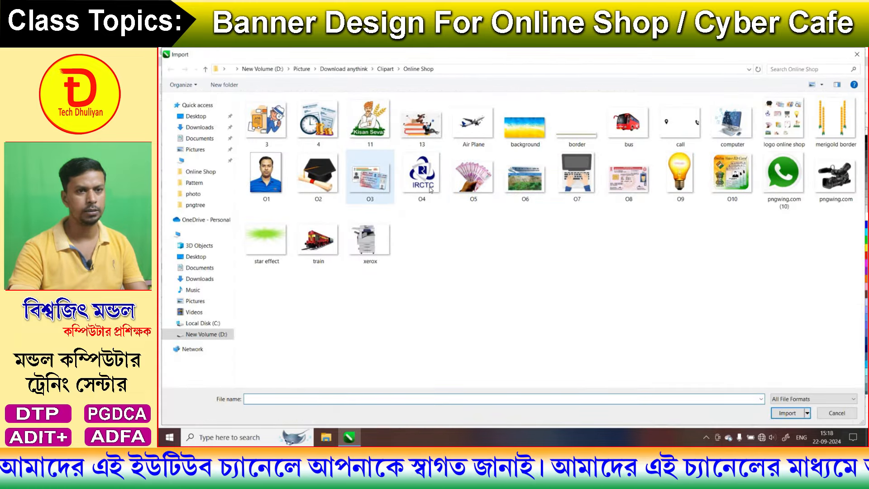
click(301, 69)
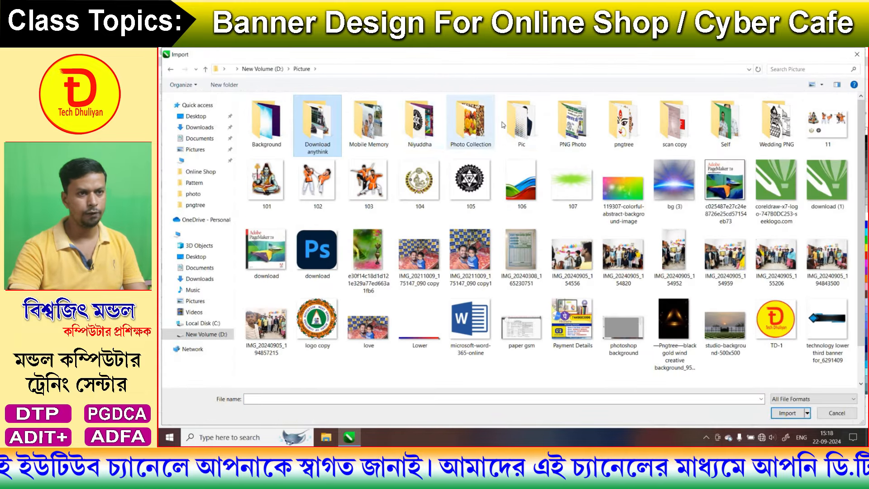
double_click(471, 121)
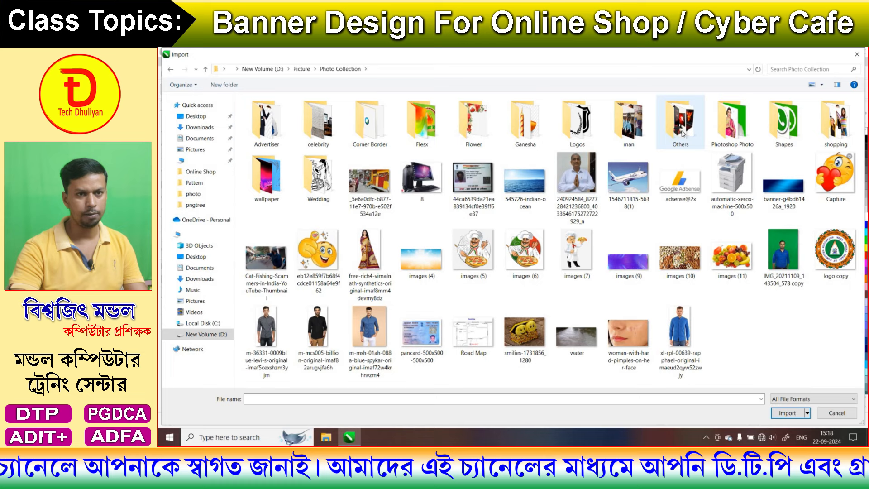
double_click(683, 131)
double_click(376, 122)
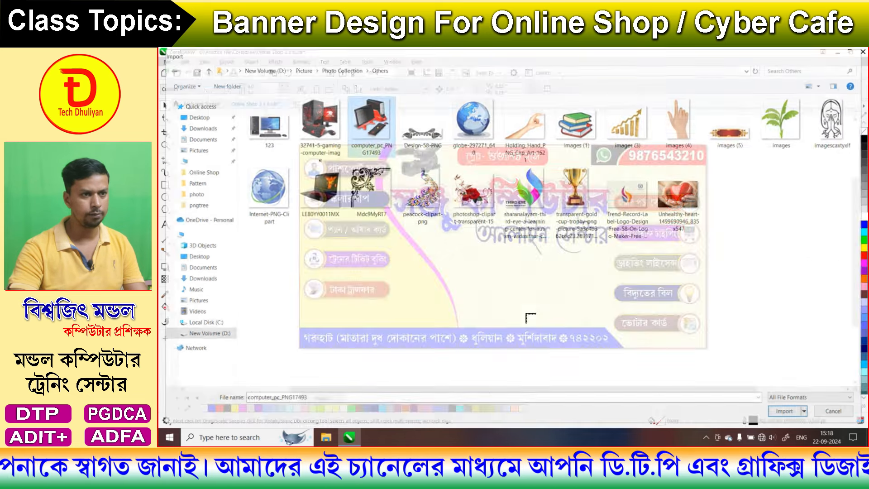
drag(396, 255, 462, 326)
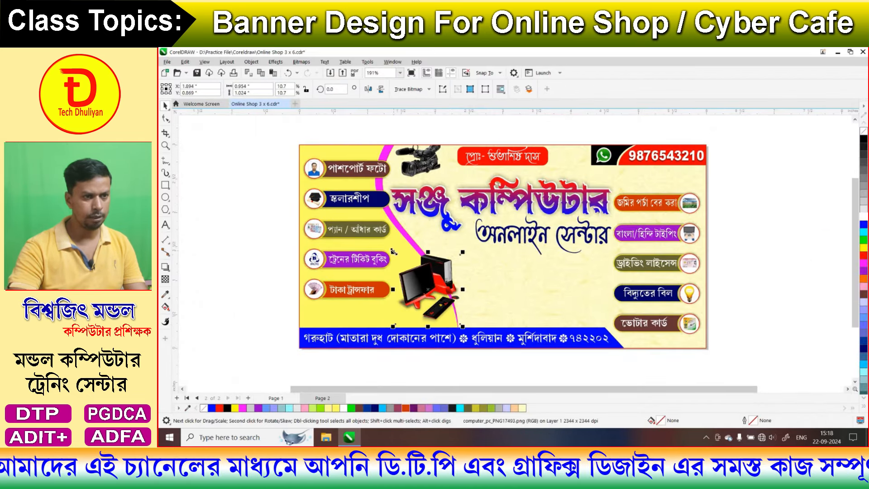
Enlarge the desktop computer picture to about 1.09 by 1.16 inch and fit it just above the blue address strip
drag(394, 252, 384, 245)
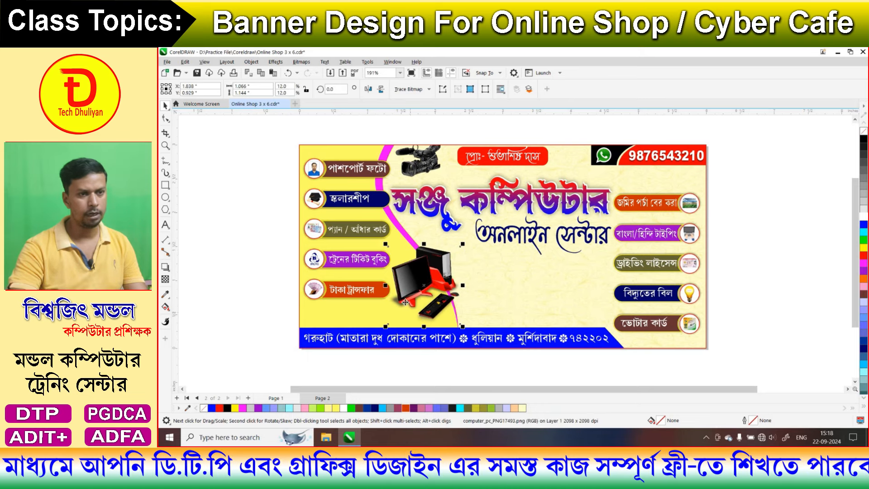
drag(385, 333, 384, 335)
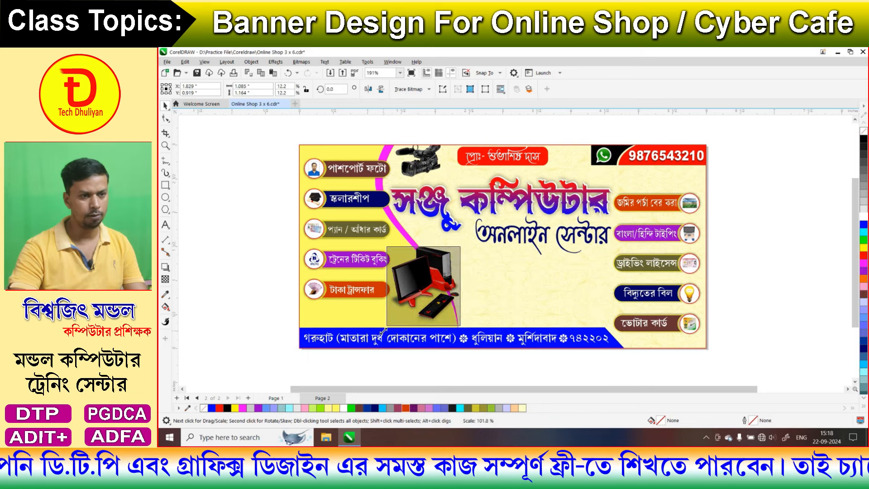
click(260, 283)
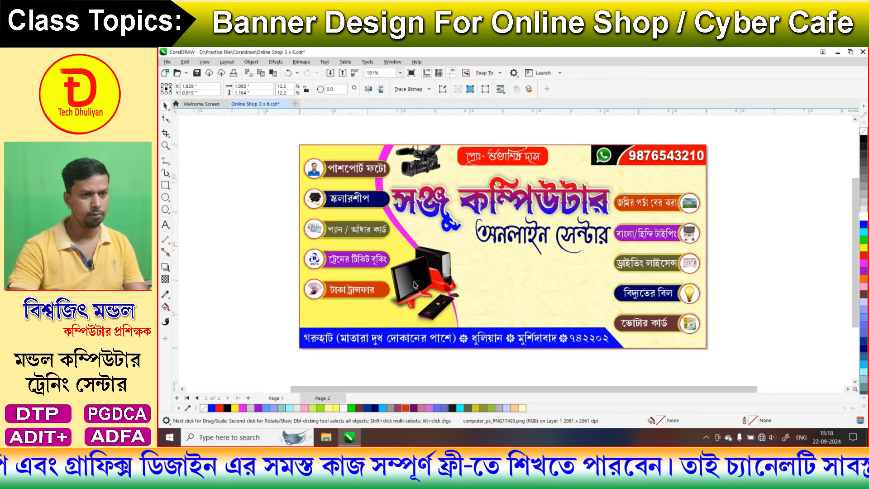
click(455, 264)
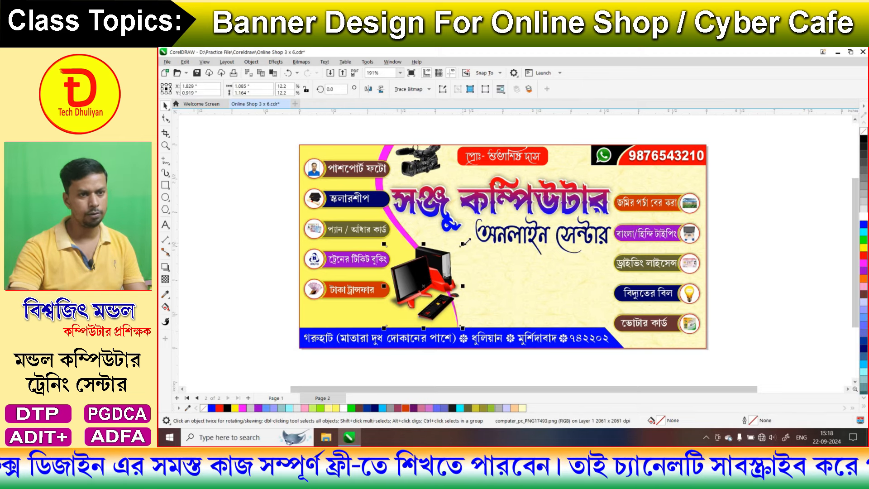
drag(462, 244, 450, 266)
click(498, 293)
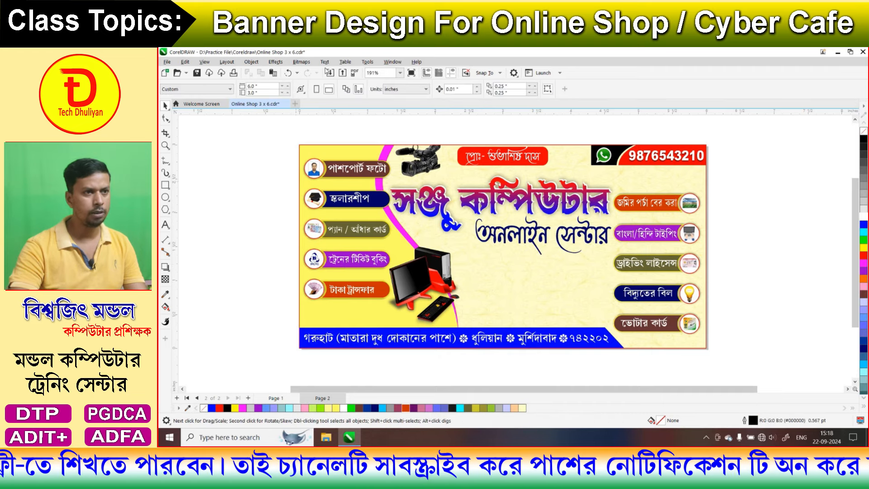
Import the xerox picture from the Online Shop clipart folder, placed near the driving licence bar at about 1.58 by 1.19 inch
key(ctrl+i)
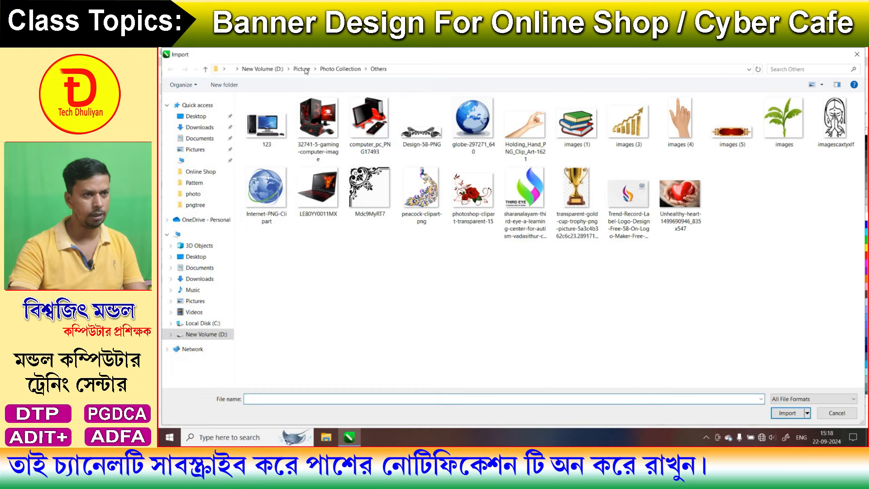
click(301, 69)
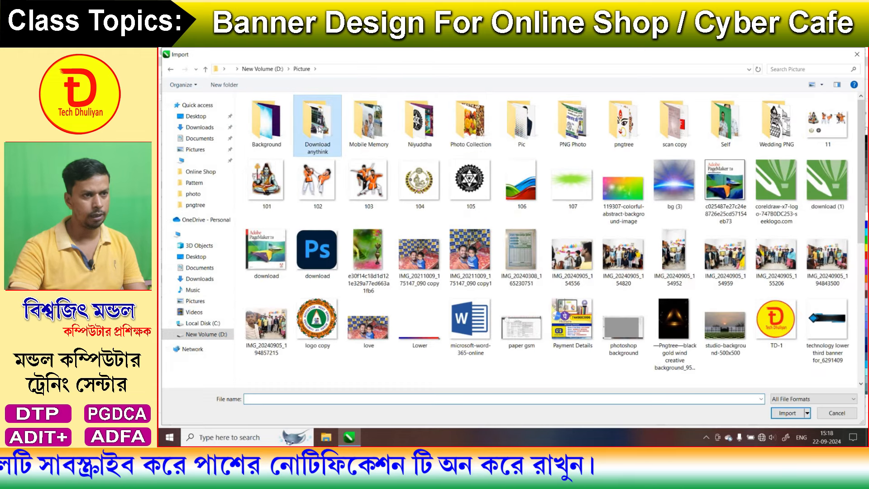
double_click(329, 132)
double_click(329, 133)
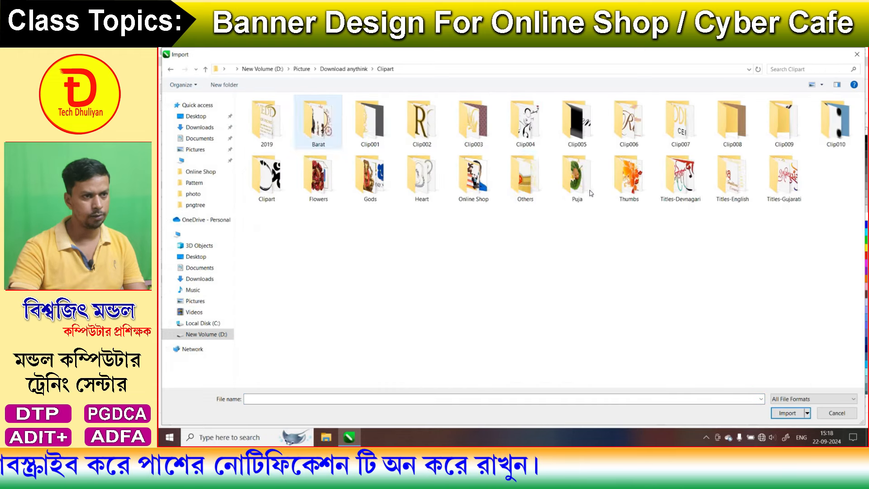
click(489, 177)
double_click(490, 176)
click(370, 239)
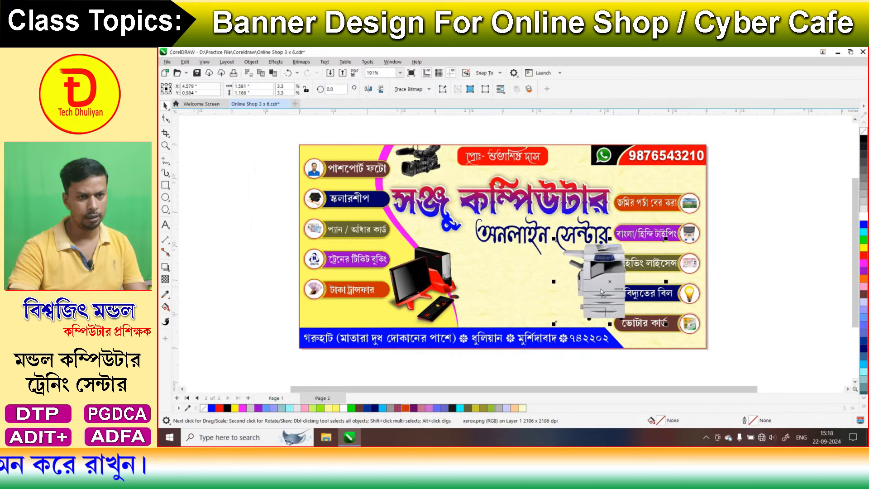
Shift the photocopier clear of the service bars, shrink it to about 1.49 by 1.12 inch and nudge it just above the address strip
drag(611, 290, 597, 291)
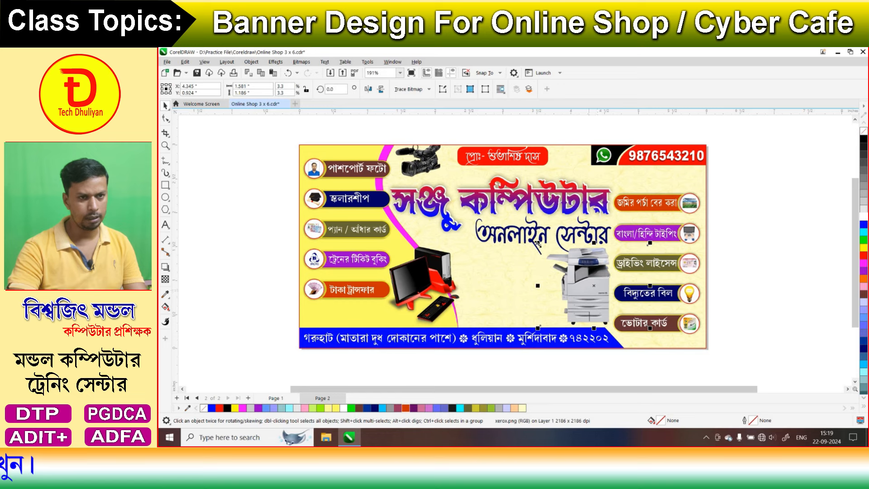
drag(539, 243, 545, 248)
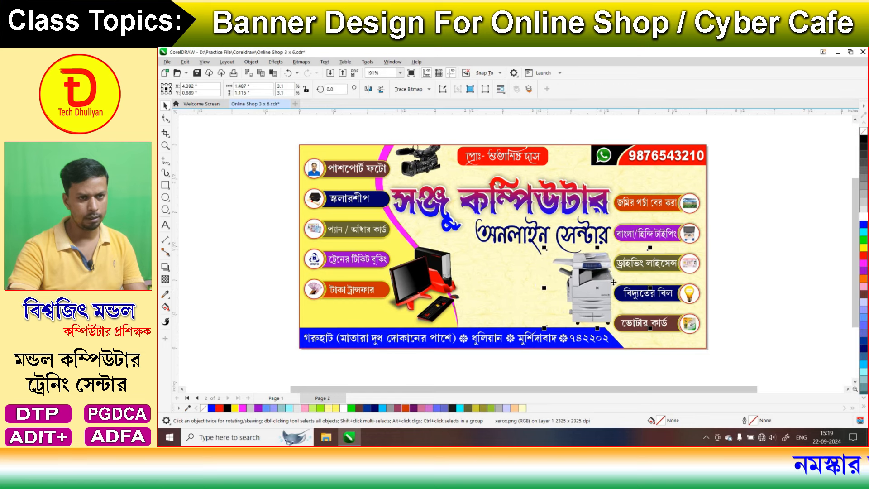
key(Down)
key(Down)
key(Down)
key(Down)
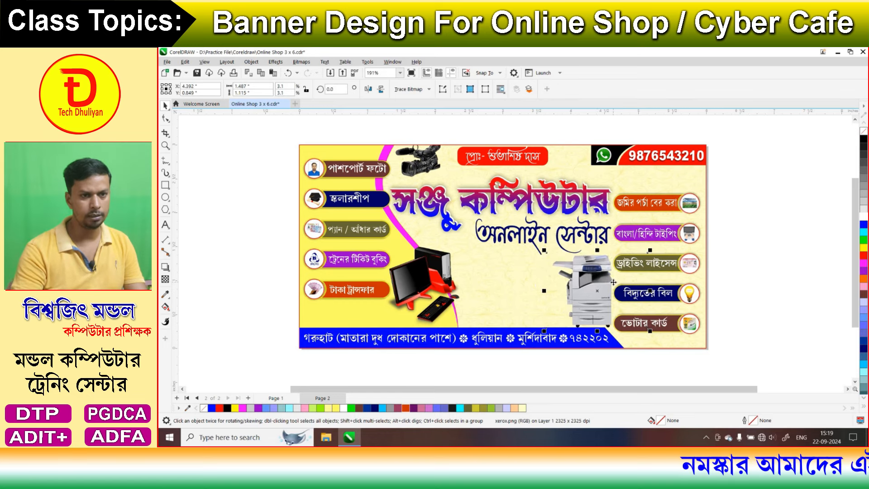
key(Up)
key(Up)
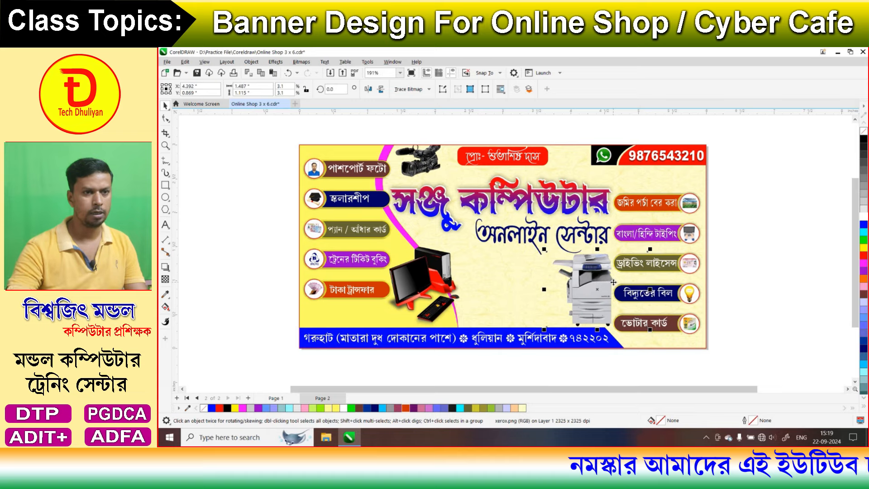
click(736, 261)
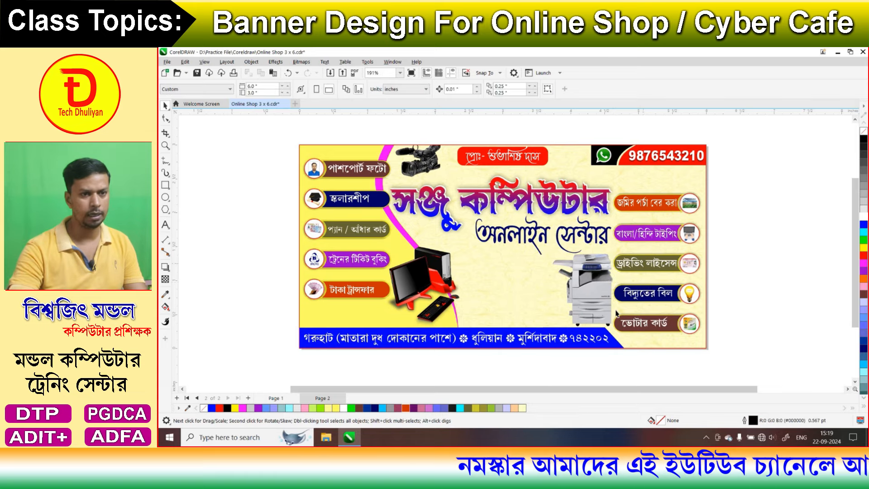
Import the train picture, enlarge it to about 1.3 by 0.98 inch and stand it against the photocopier, above the address strip
scroll(616, 311, up, 1)
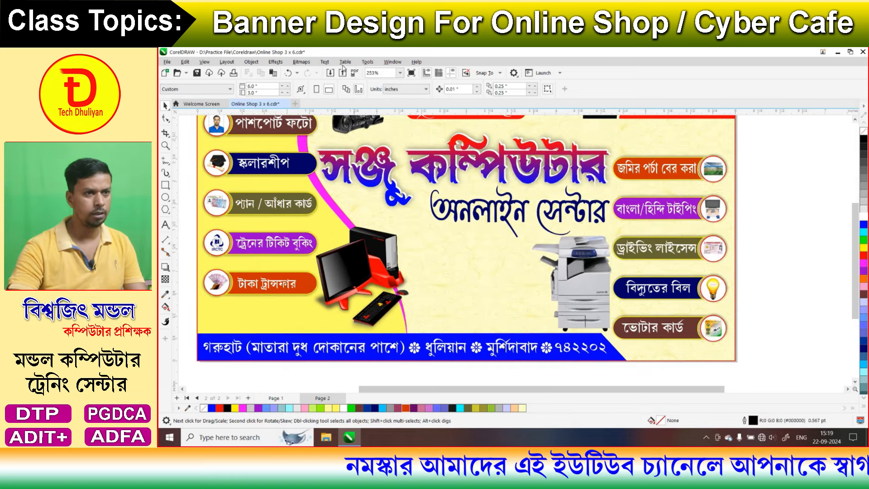
click(330, 73)
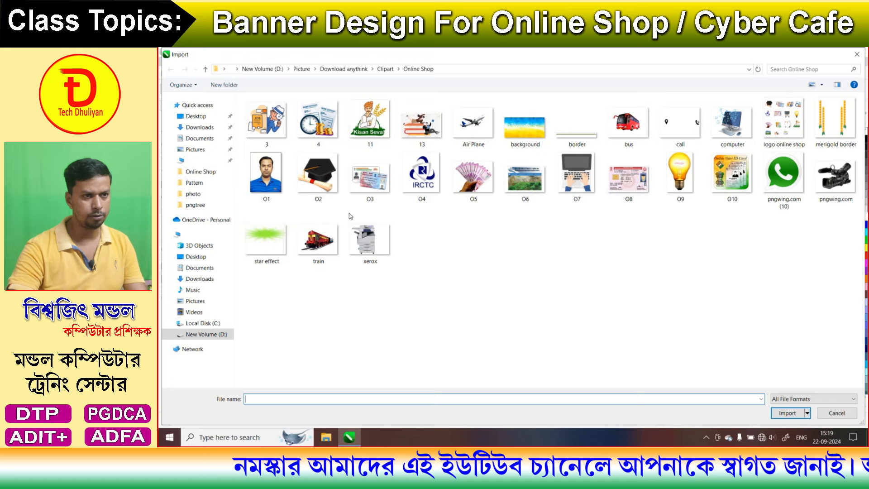
double_click(318, 239)
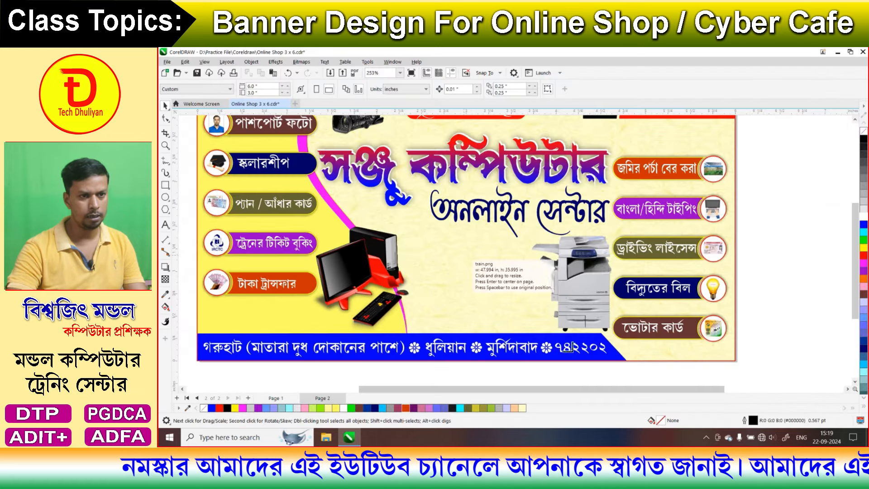
drag(463, 260, 572, 342)
drag(528, 306, 522, 312)
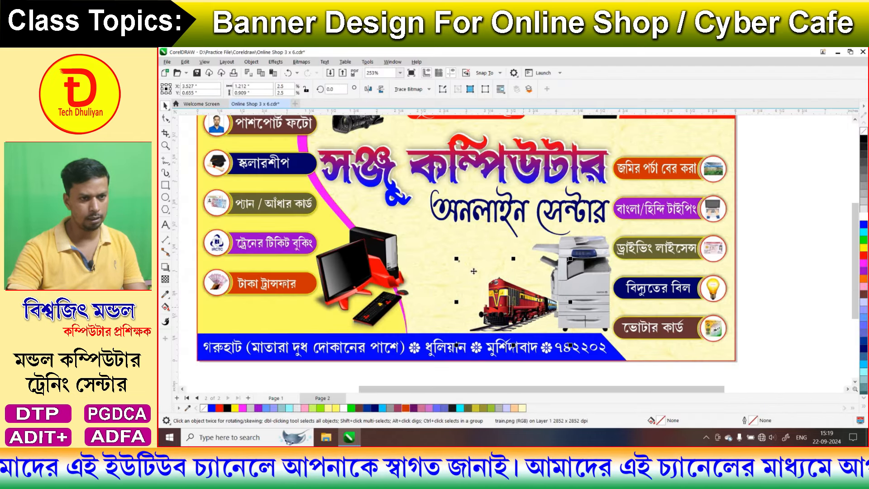
drag(456, 258, 449, 253)
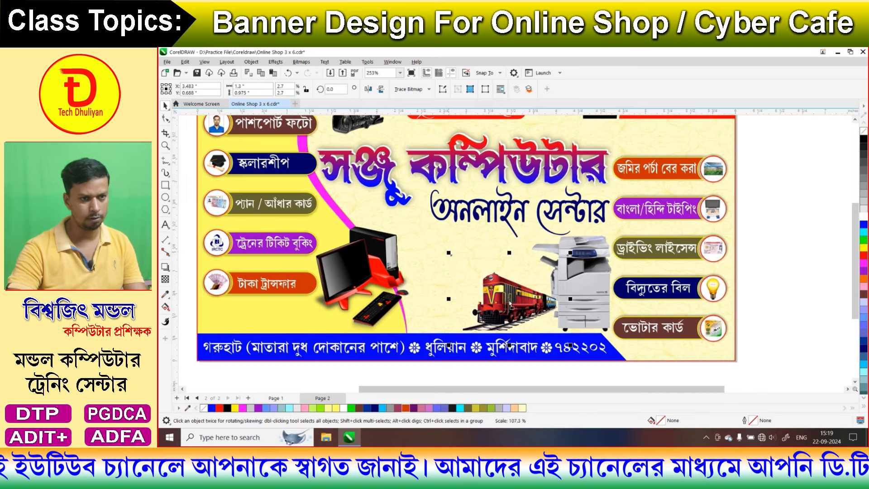
drag(512, 306, 511, 301)
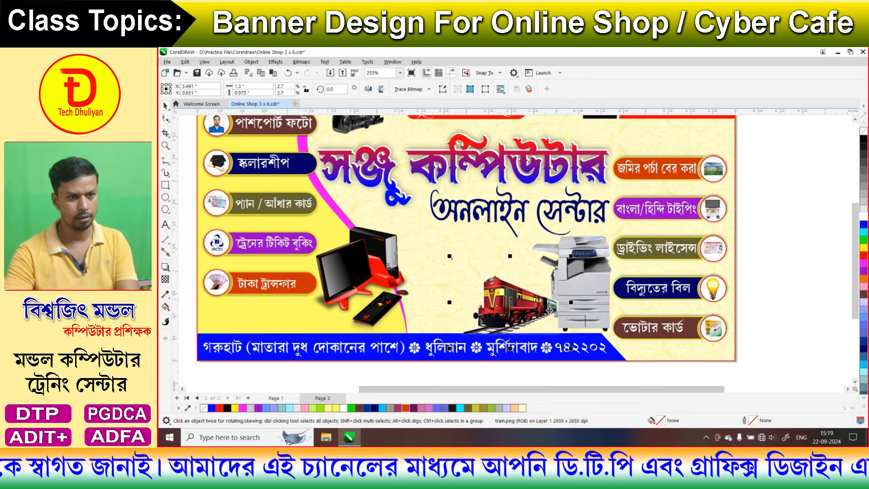
drag(545, 312, 550, 312)
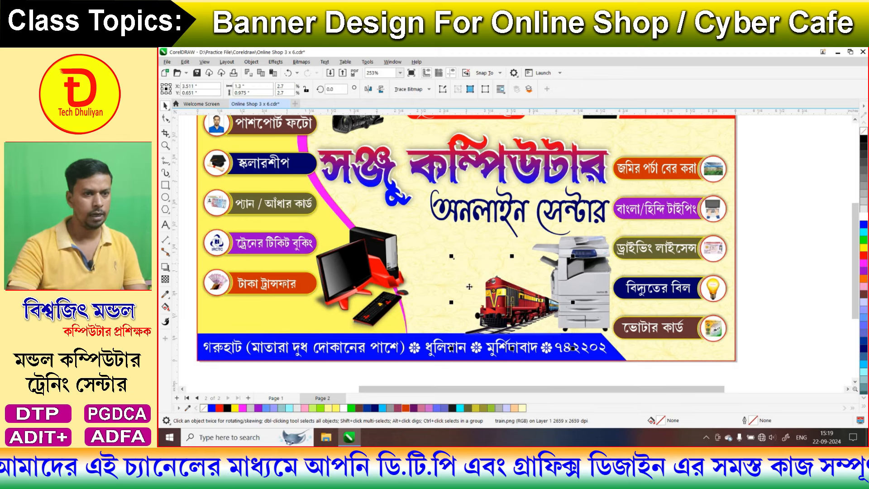
key(Escape)
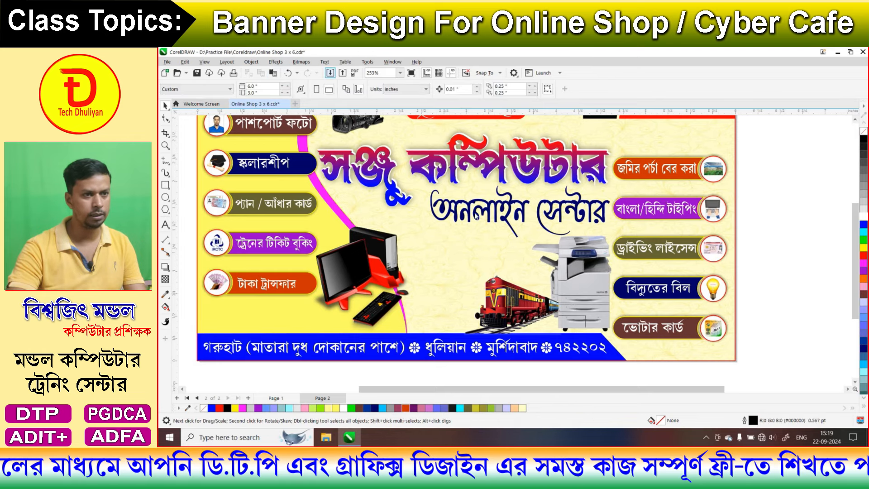
Import the bus picture between the computer and the train and enlarge it to about 1.08 by 0.81 inch
key(ctrl+i)
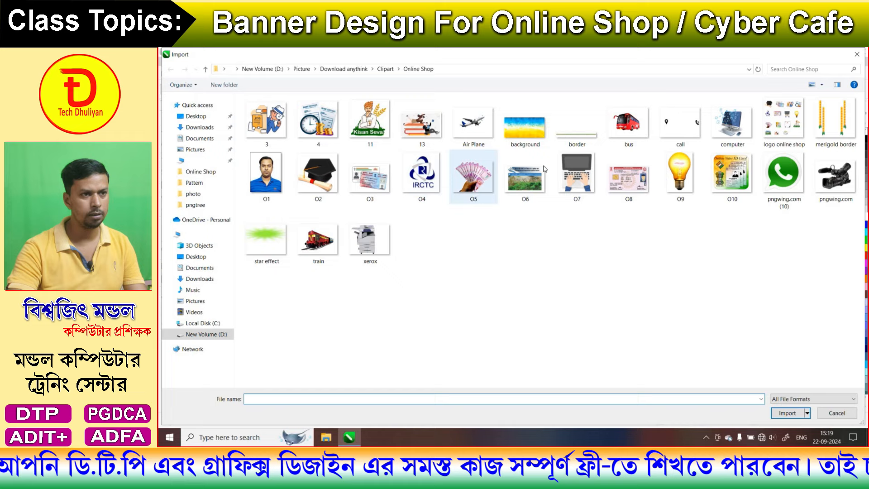
double_click(629, 122)
click(413, 270)
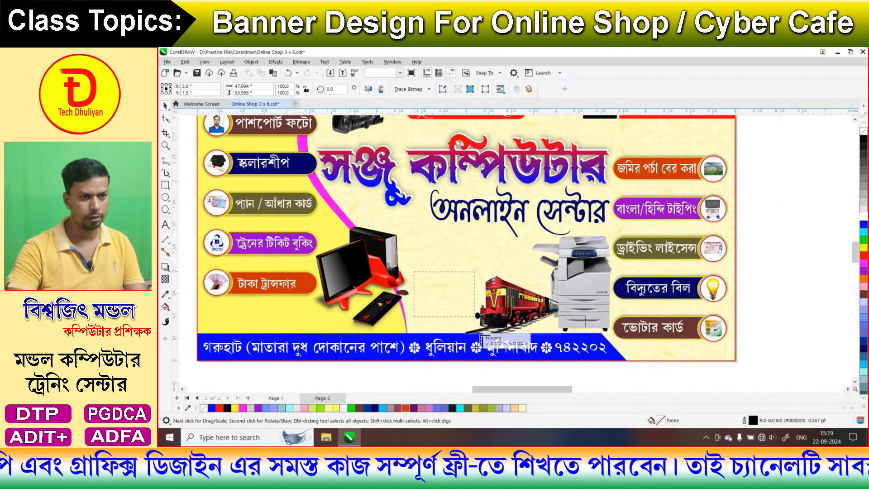
drag(443, 315, 423, 335)
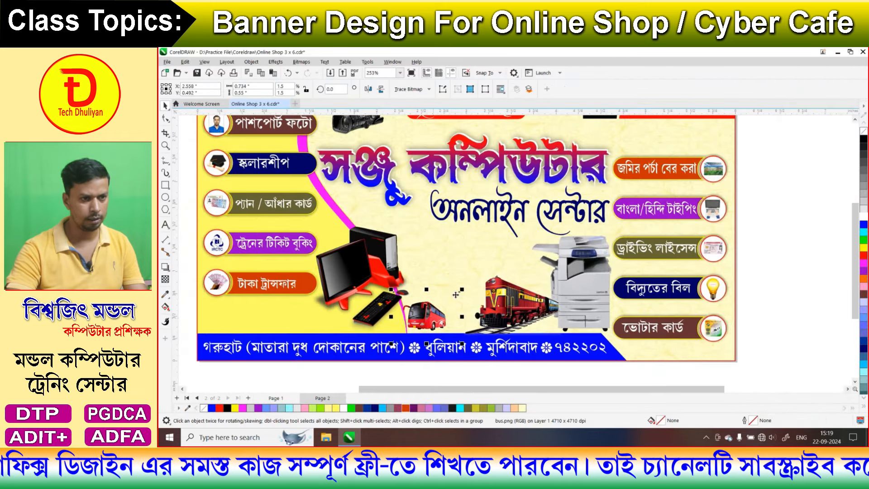
drag(466, 287, 494, 267)
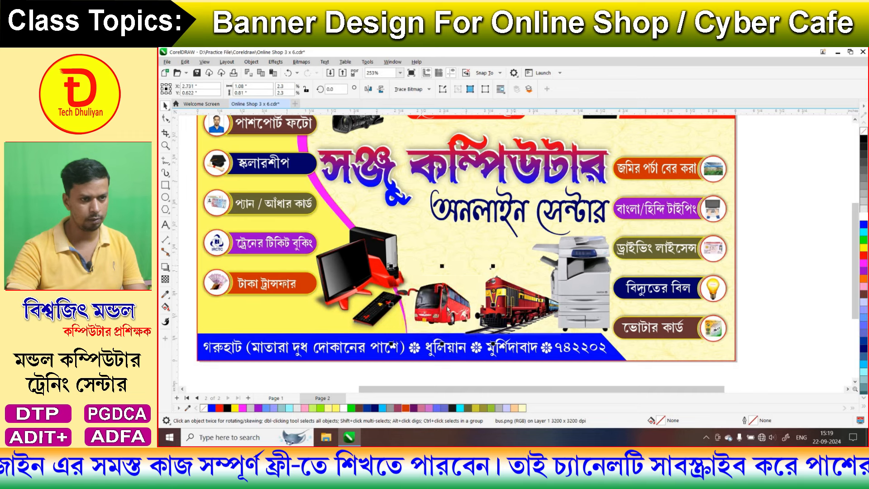
drag(446, 306, 444, 311)
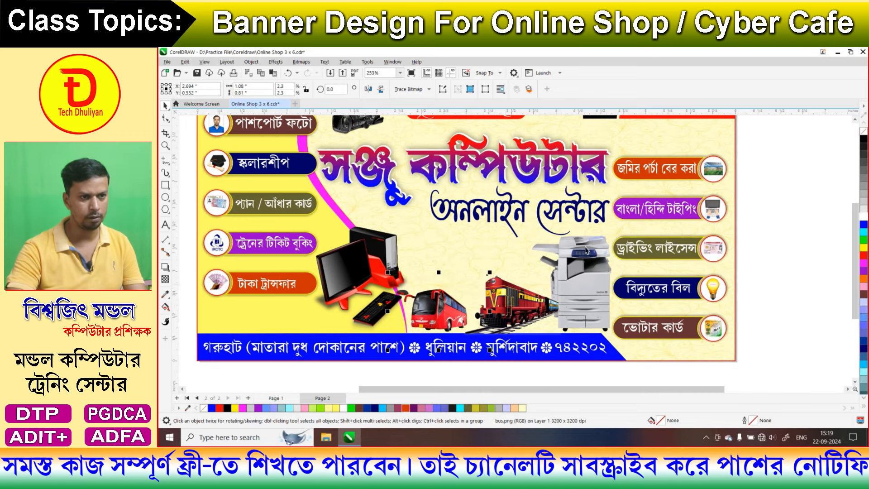
key(Escape)
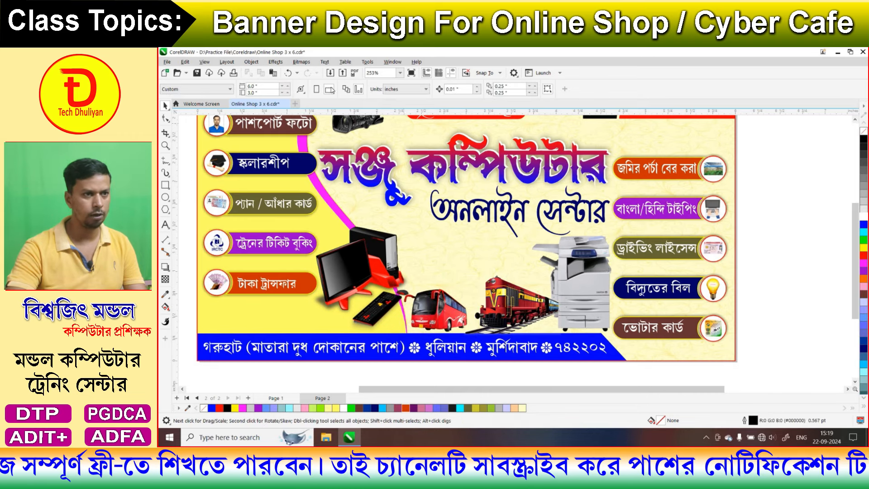
Import the Air Plane picture, enlarge it and position it above the bus and train, under the shop's subtitle
key(ctrl+i)
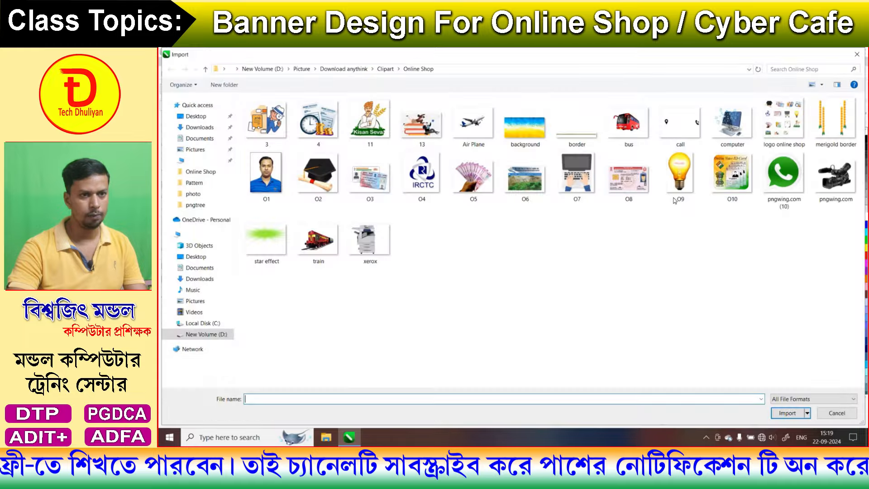
double_click(473, 123)
drag(406, 218, 509, 297)
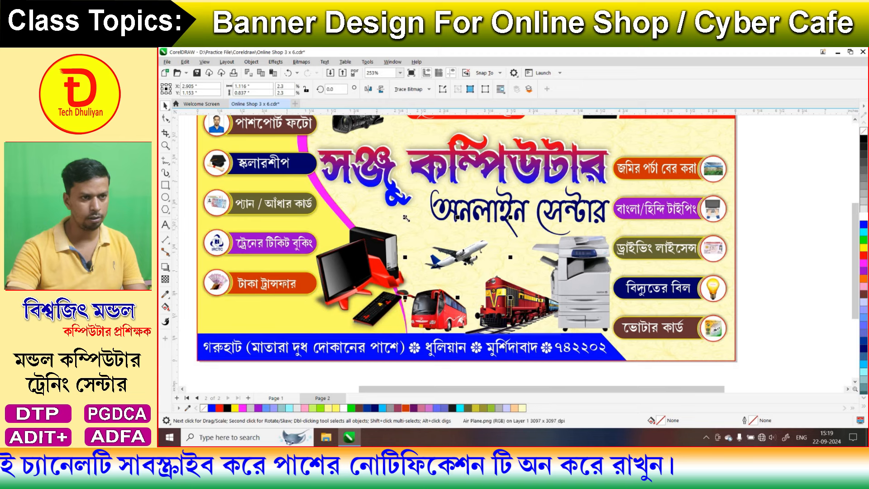
drag(406, 218, 373, 194)
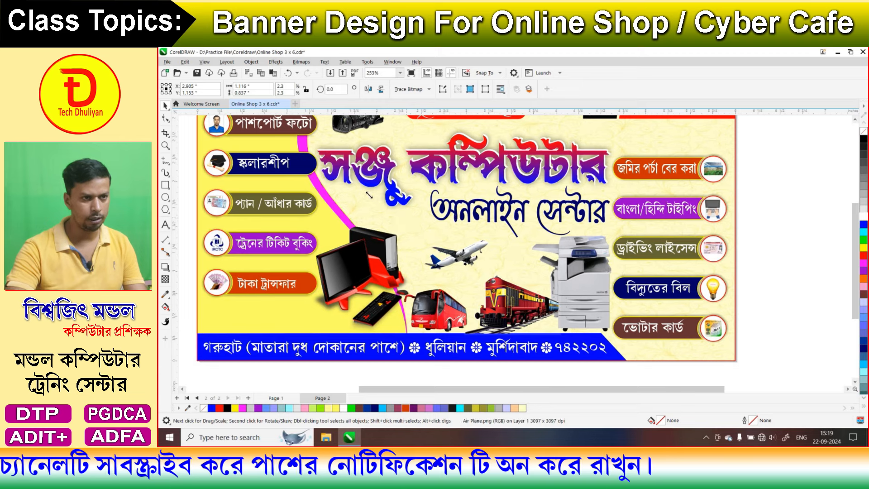
click(457, 240)
drag(517, 198, 521, 206)
drag(468, 238, 484, 249)
key(Escape)
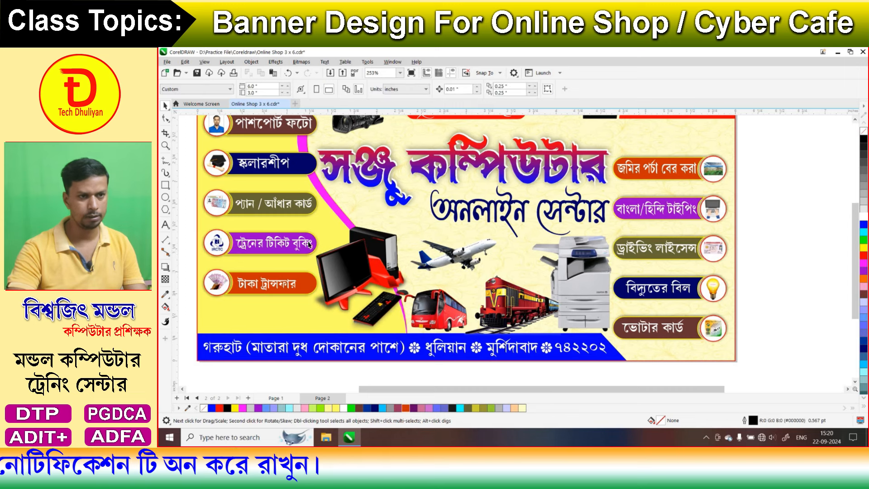
Fit the whole banner page in the view to check the layout
scroll(281, 241, down, 1)
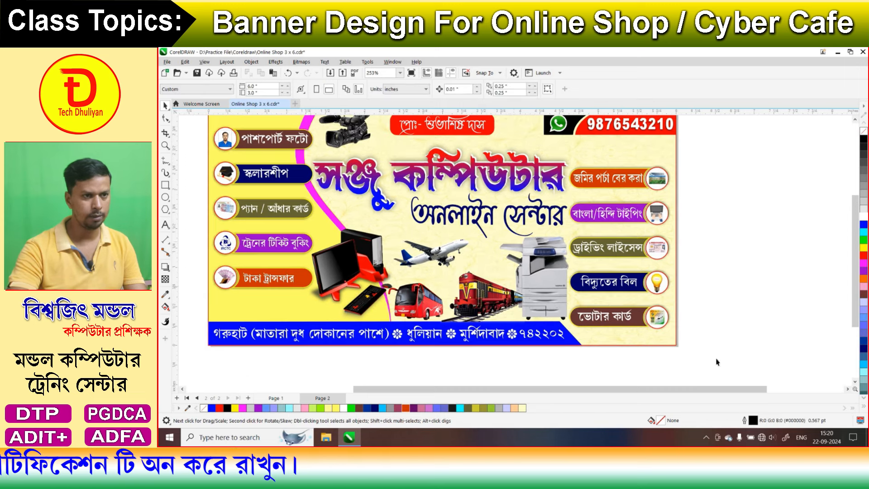
click(402, 74)
click(378, 151)
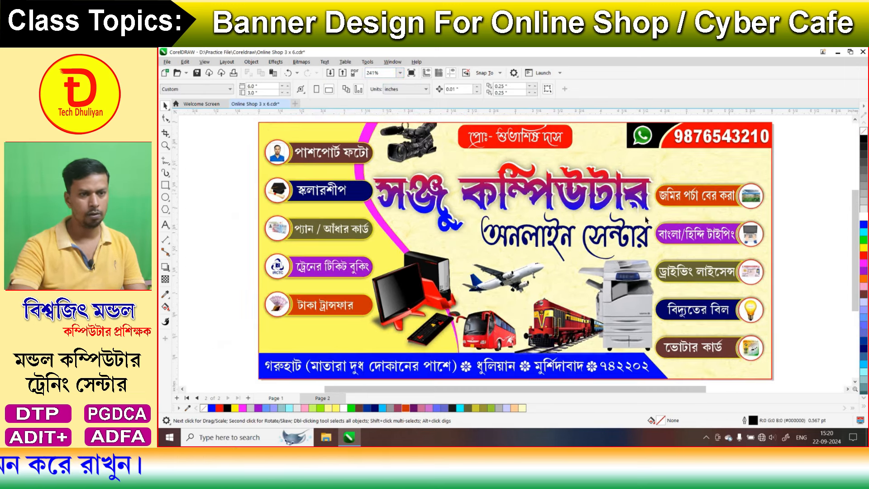